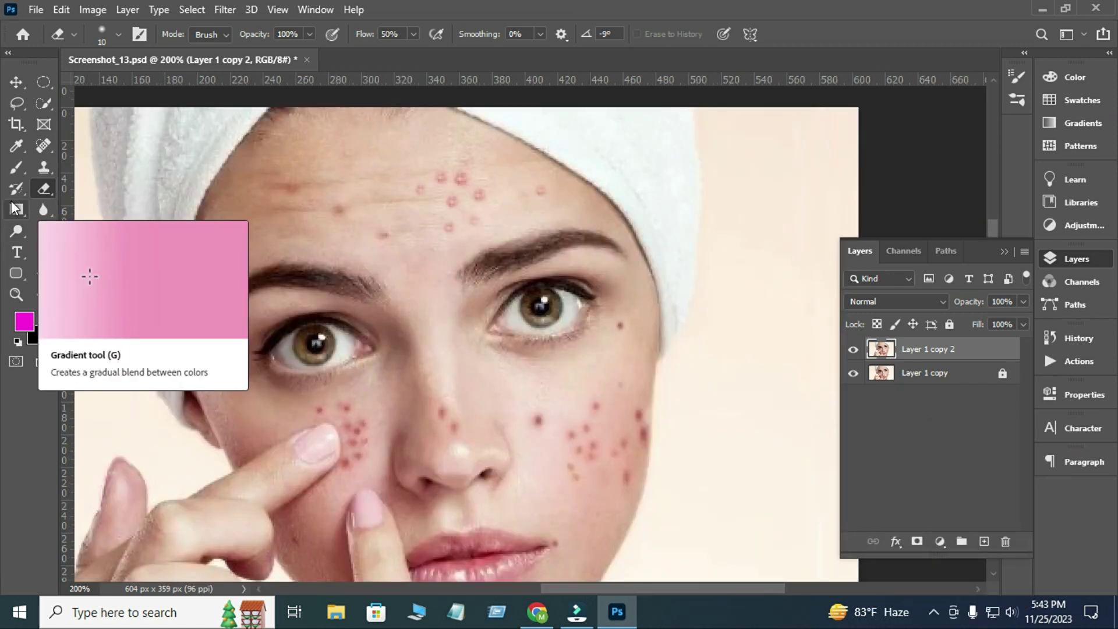
- Switch to the Spot Healing Brush in Normal mode and set its brush size to 15 px
click(40, 145)
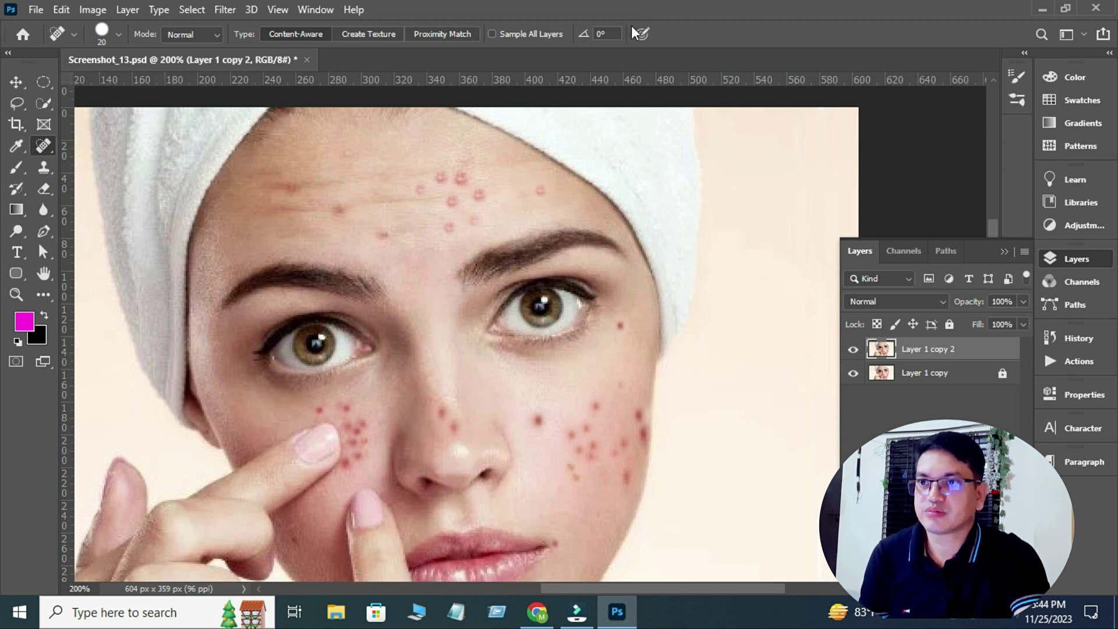
click(215, 34)
click(216, 33)
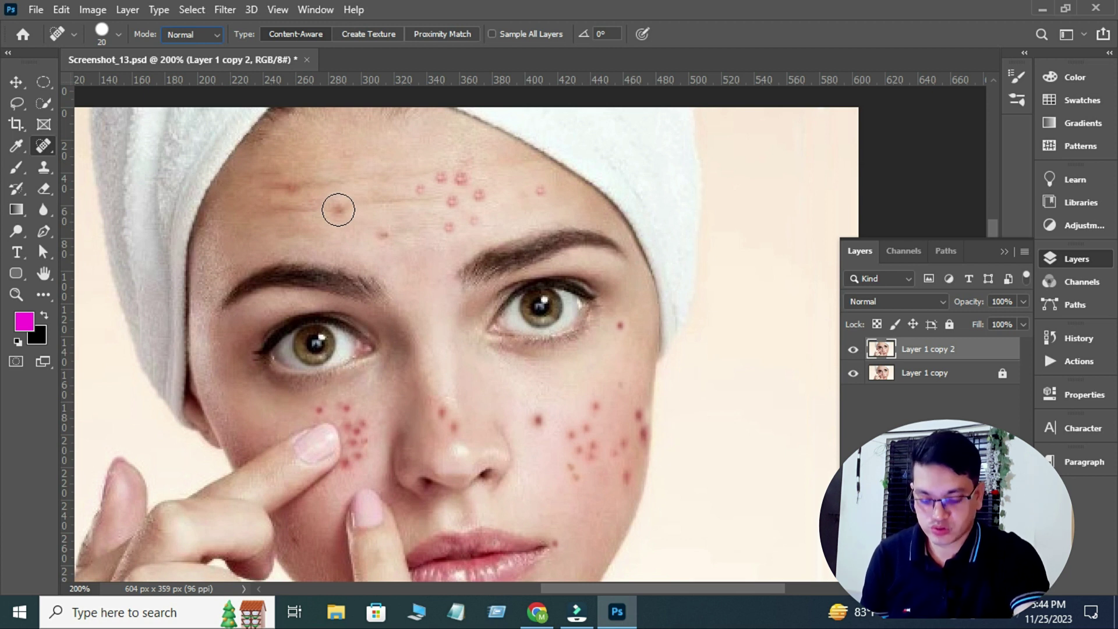
key(bracketleft)
key(bracketleft)
key(bracketright)
key(bracketright)
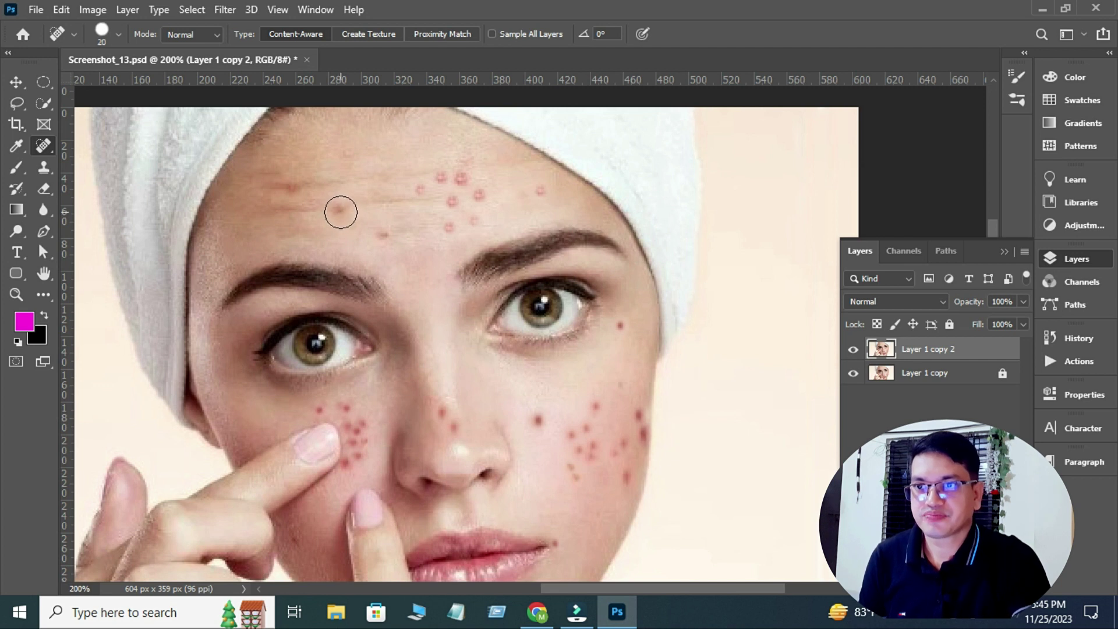
key(bracketleft)
key(bracketleft)
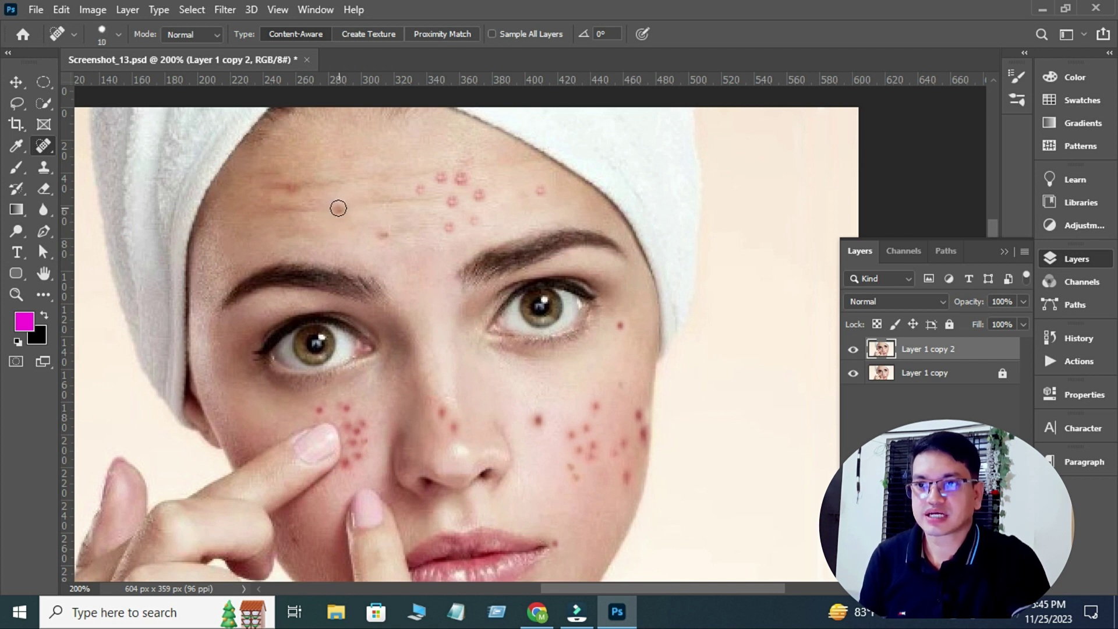
key(bracketright)
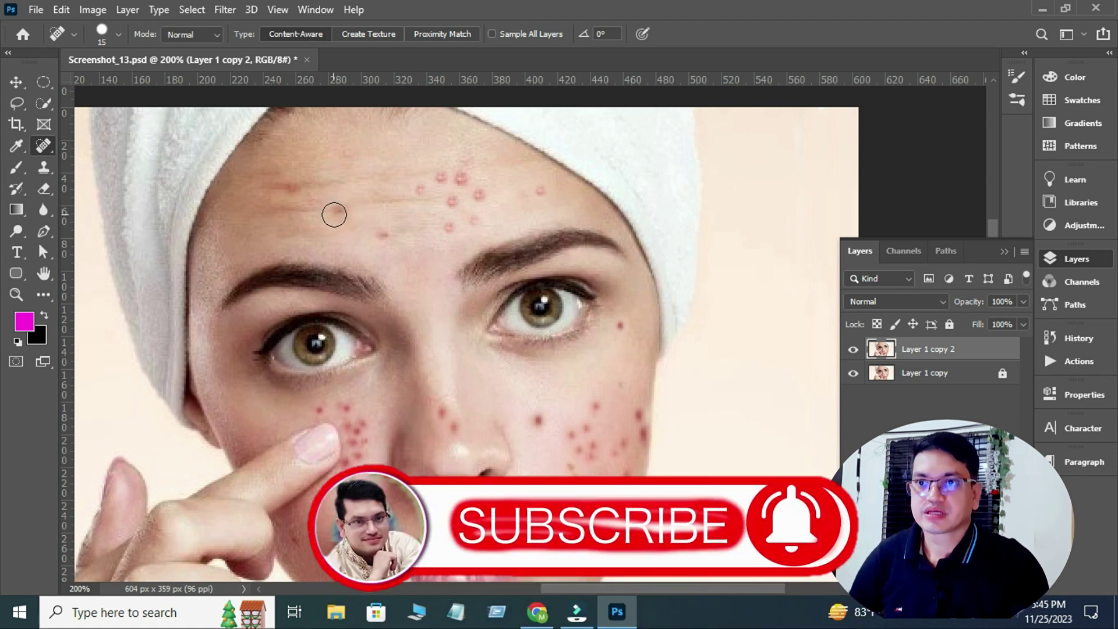
- Heal the forehead pimple above the left-hand eyebrow, then the outer and upper pimples over the other eyebrow with a 10 px brush
key(ctrl+plus)
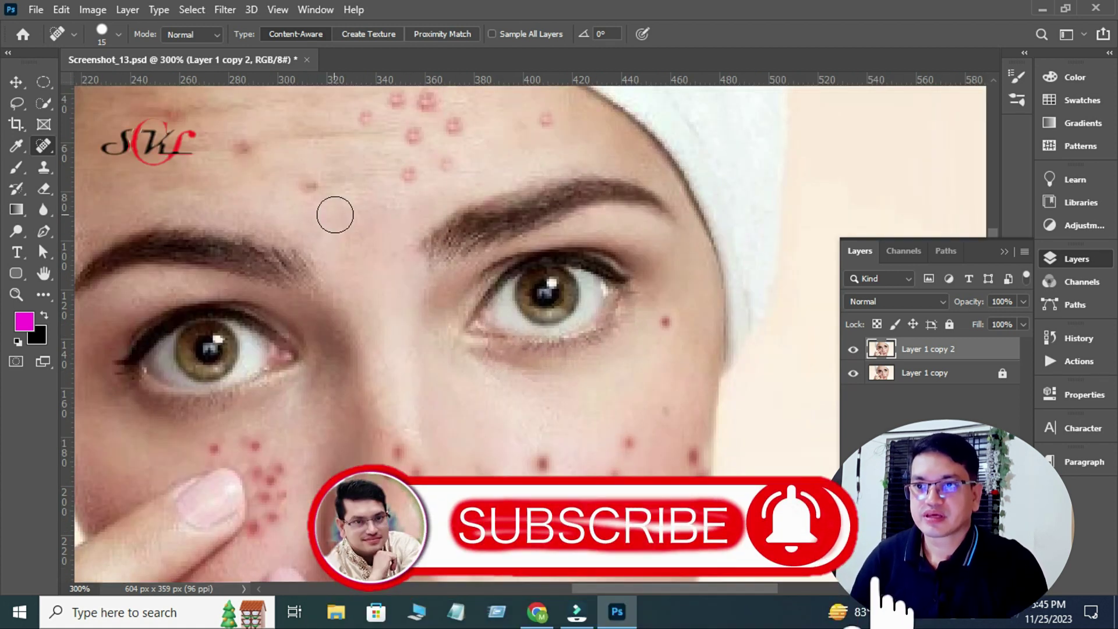
mouse_move(256, 203)
mouse_down()
mouse_move(292, 315)
mouse_move(349, 357)
mouse_move(355, 342)
mouse_up()
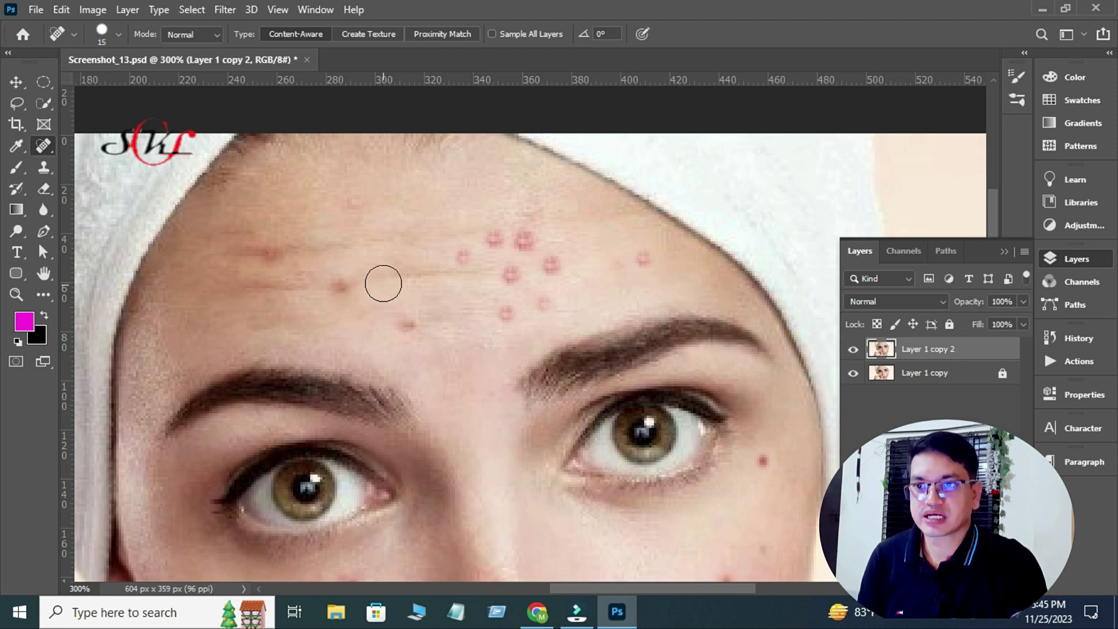
click(339, 285)
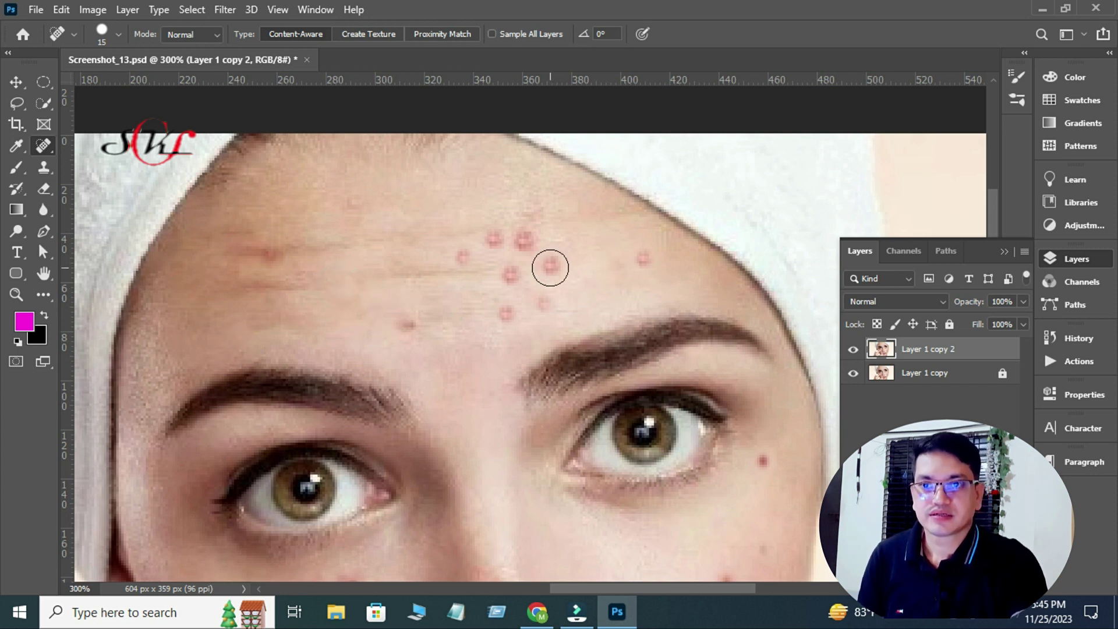
key(bracketleft)
click(550, 267)
click(642, 263)
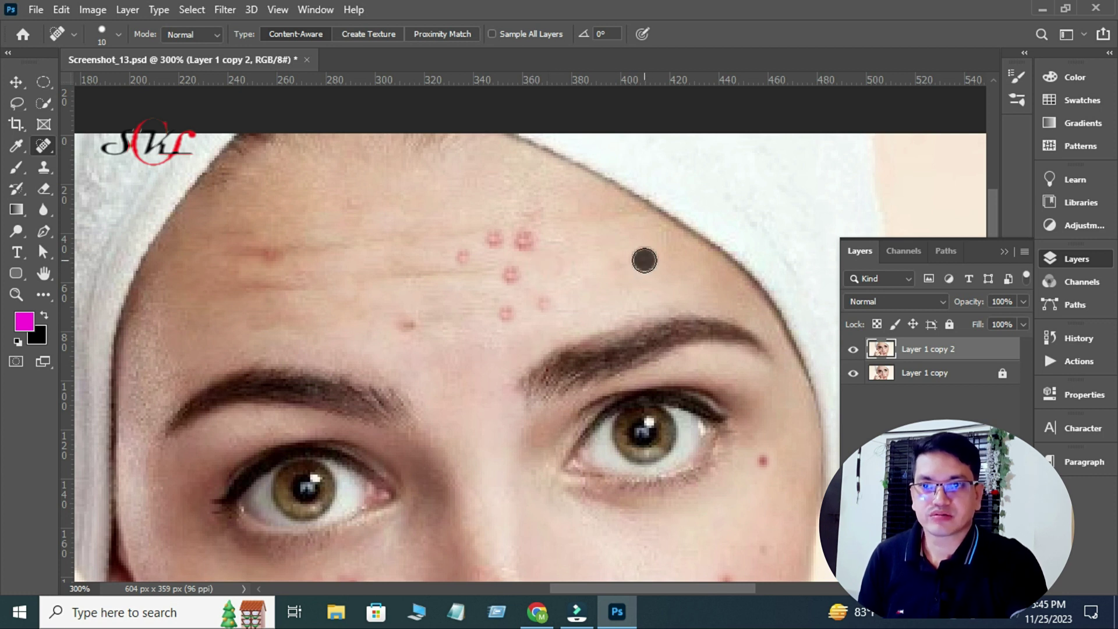
click(521, 243)
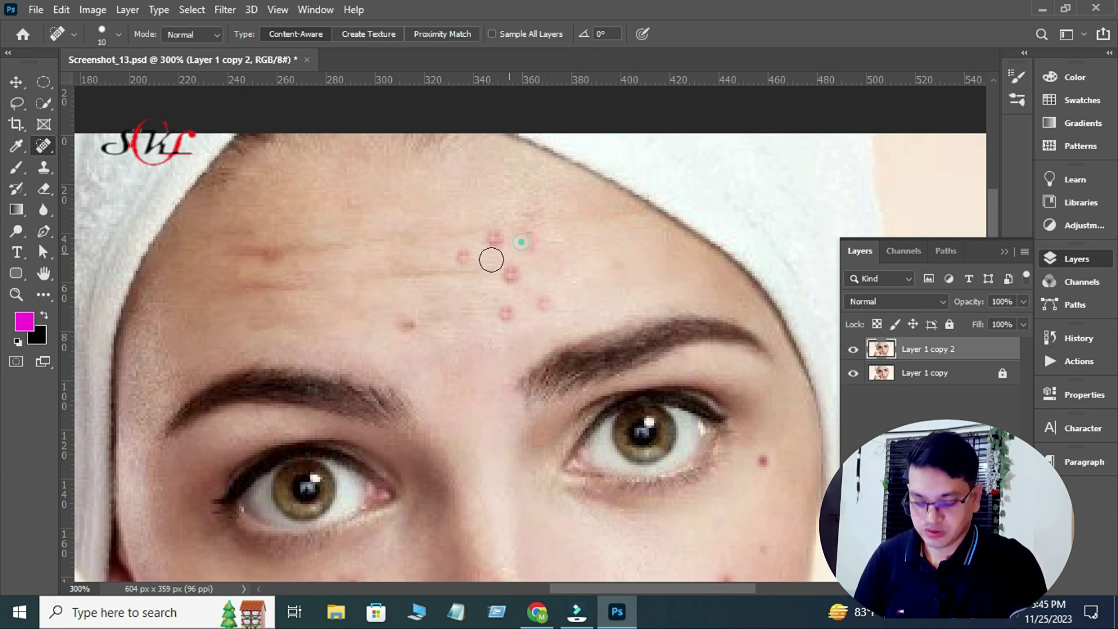
click(493, 239)
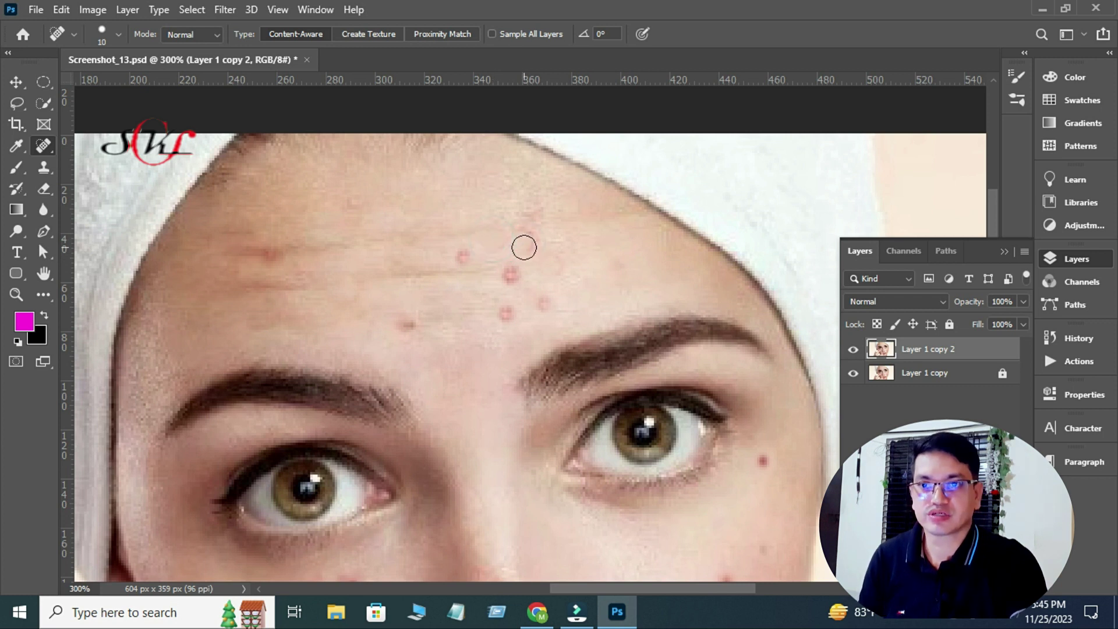
- Heal the upper cluster's leftover trace with a 15 px brush and the remaining red forehead spots with a 10 px brush
key(bracketright)
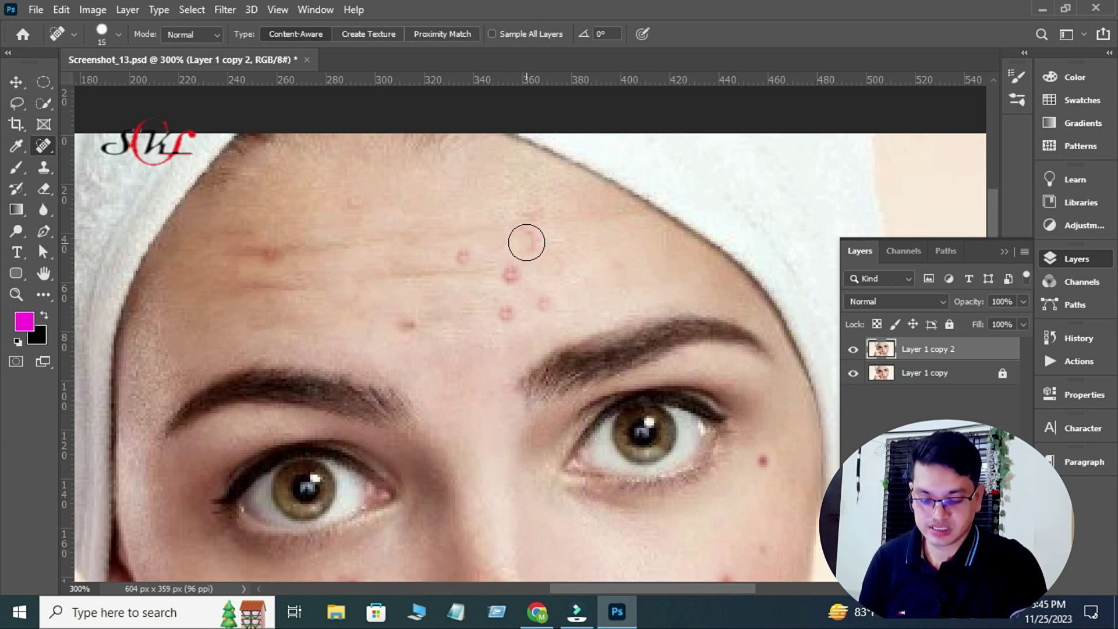
click(526, 242)
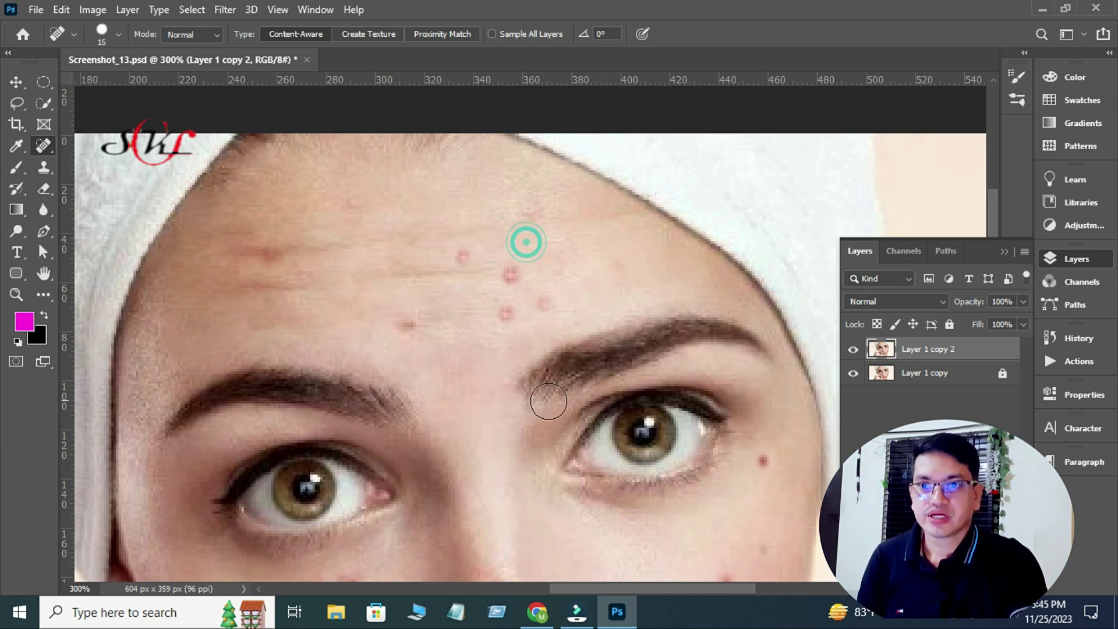
click(510, 276)
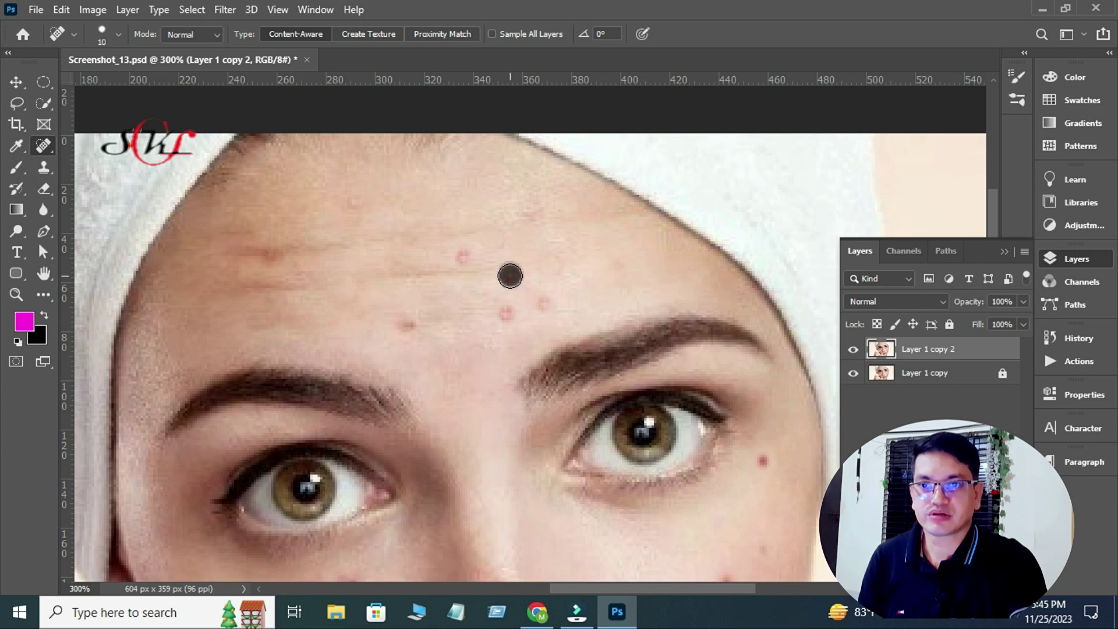
click(463, 254)
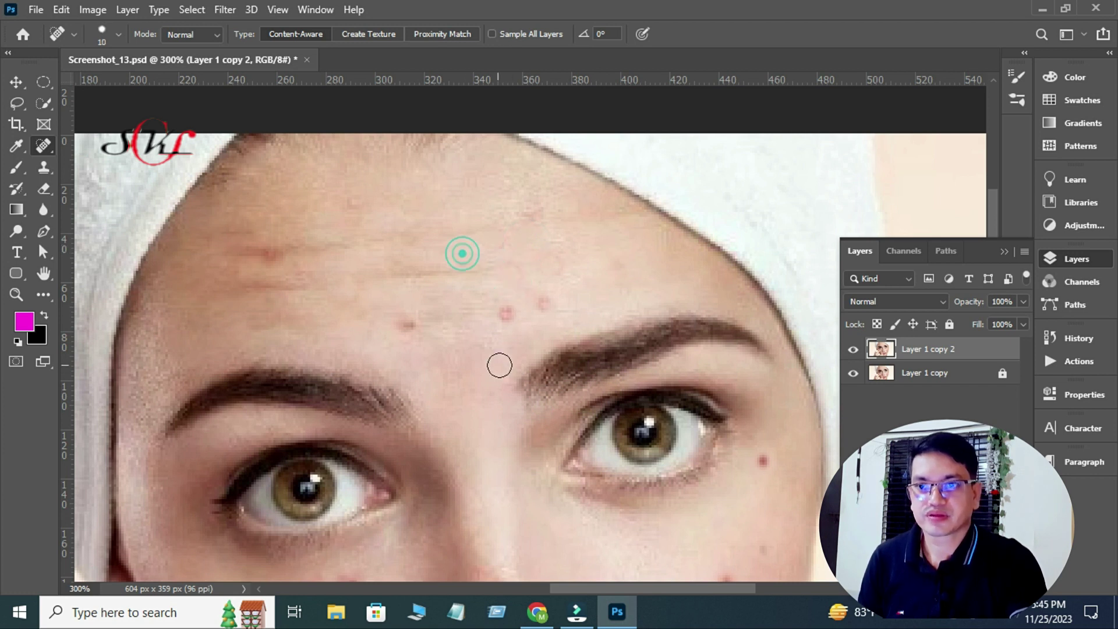
click(507, 315)
click(539, 310)
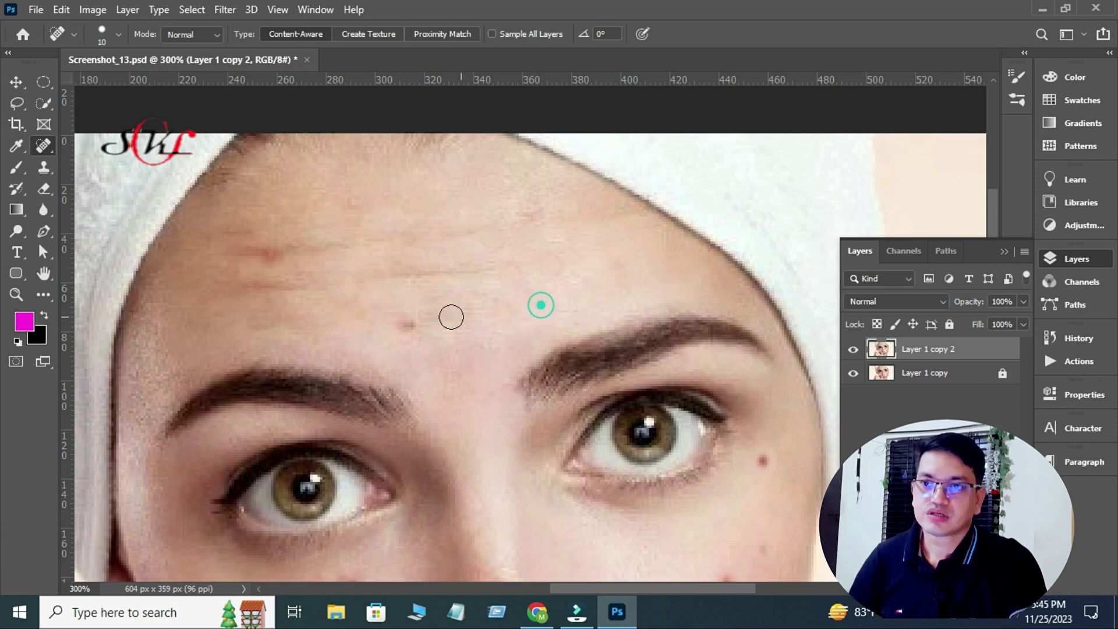
click(407, 325)
click(272, 254)
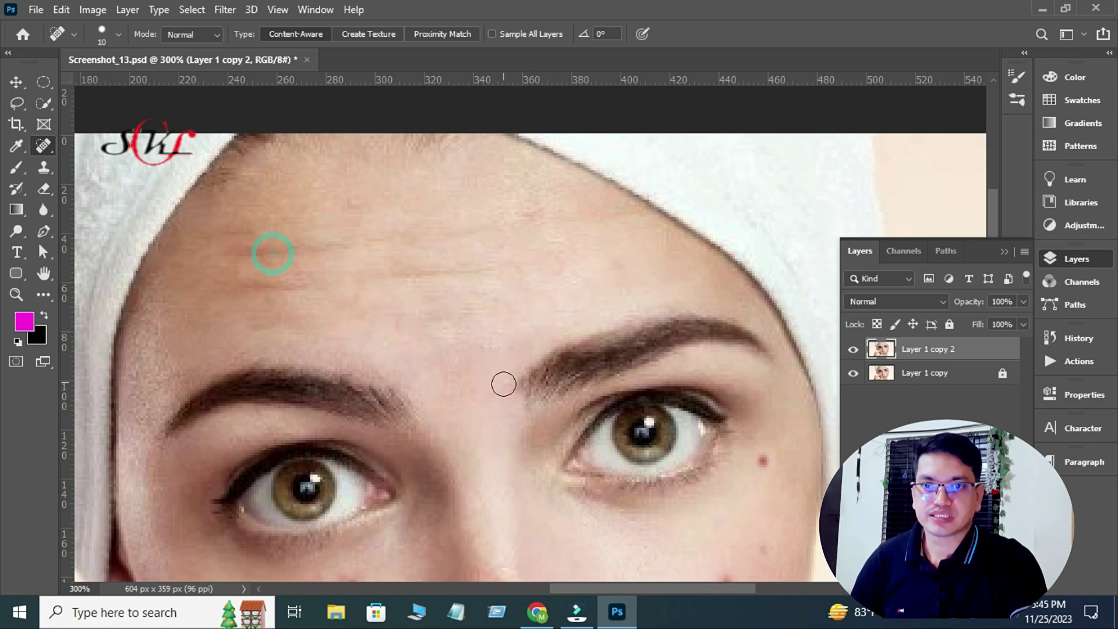
- Heal the clustered acne in the middle of the uncovered cheek and the single dark pimple beside the nose
scroll(501, 305, down, 4)
scroll(501, 305, right, 3)
click(607, 265)
scroll(524, 344, down, 5)
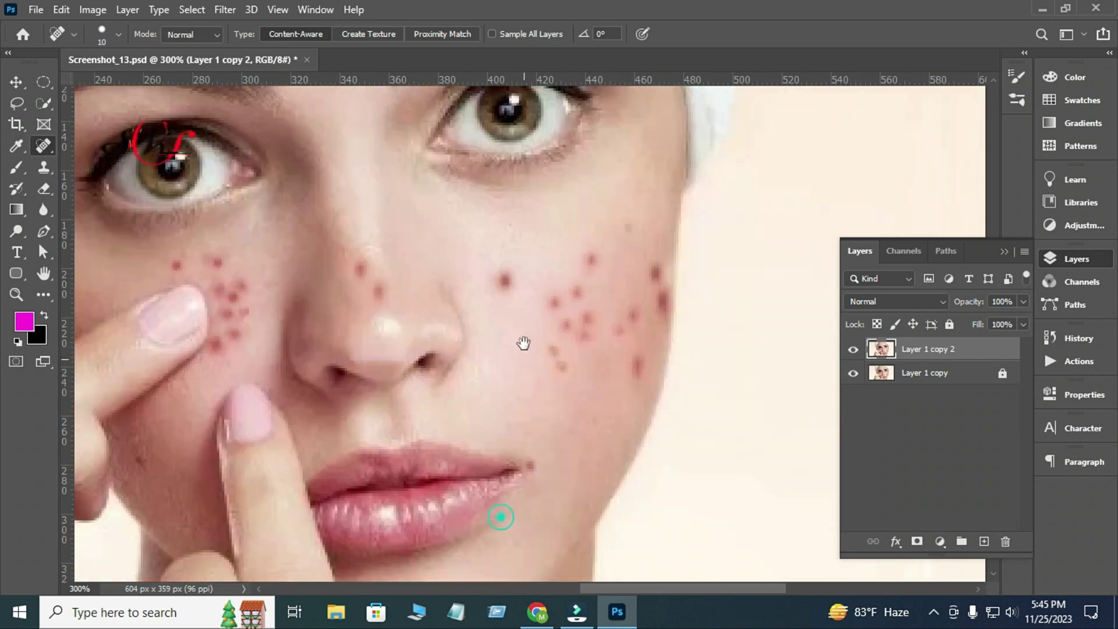
click(539, 324)
mouse_move(576, 315)
mouse_down()
mouse_move(580, 297)
mouse_move(546, 277)
mouse_up()
click(571, 264)
click(586, 233)
click(497, 256)
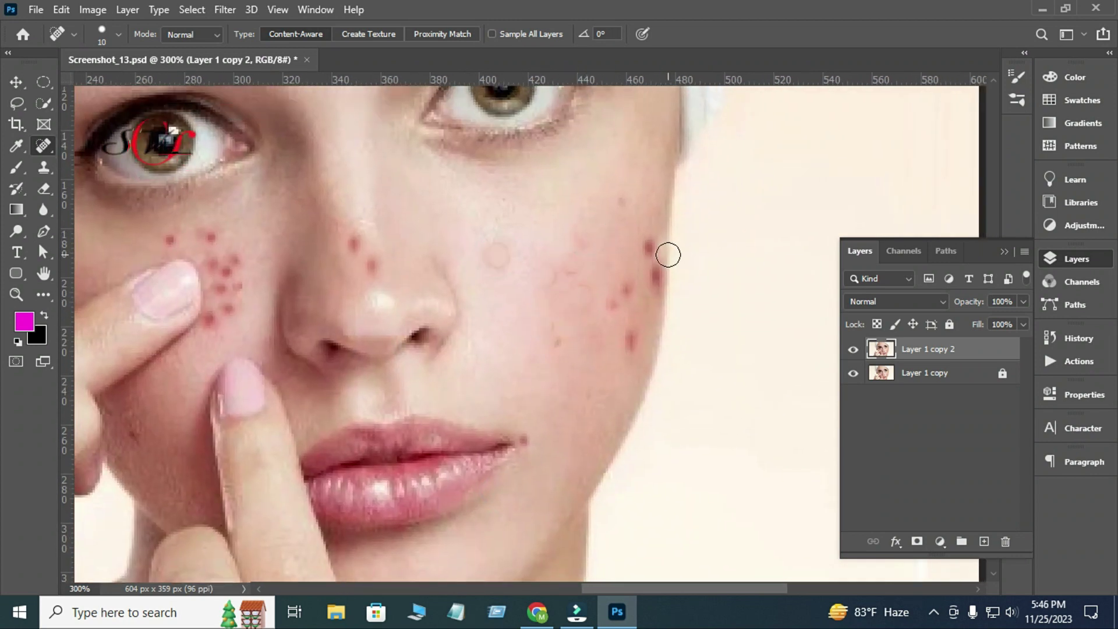
- Heal the pimples along the outer edge of the uncovered cheek, its small lower spot and the ring-shaped trace beside the nose
click(652, 248)
click(656, 275)
click(631, 339)
drag(613, 303, 628, 288)
drag(649, 243, 654, 300)
drag(565, 265, 547, 286)
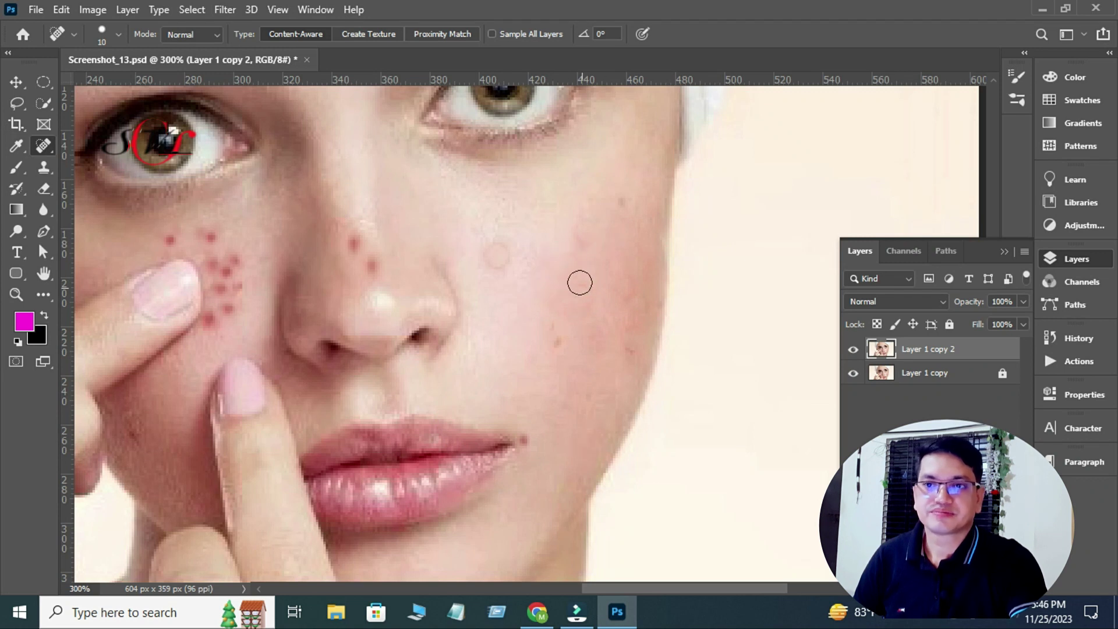
click(498, 246)
click(557, 342)
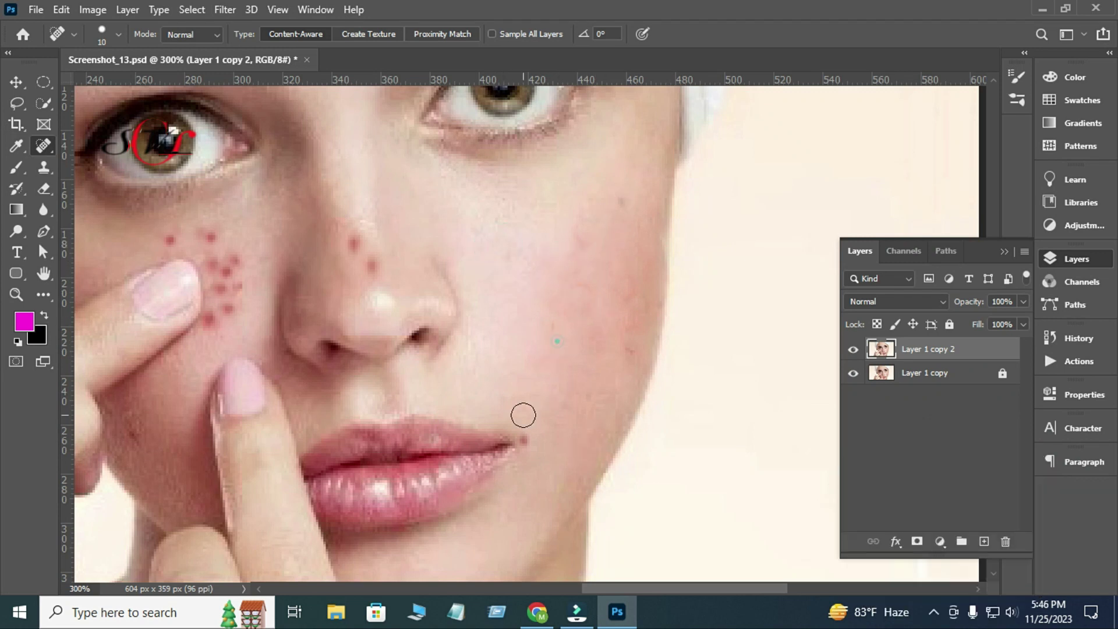
- Heal the nose pimples and the cheek acne around the fingertip with a 15 px brush, finishing the last cheek spots at 10 px
drag(447, 320, 583, 315)
key(bracketright)
click(490, 238)
drag(348, 233, 370, 289)
drag(376, 328, 369, 305)
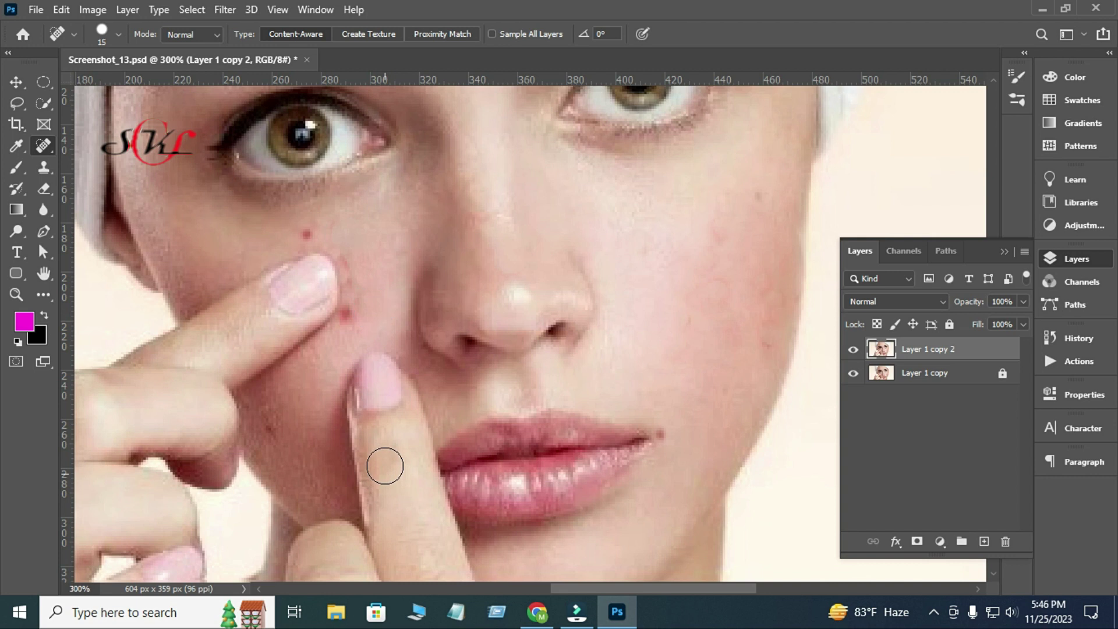
drag(639, 400, 619, 412)
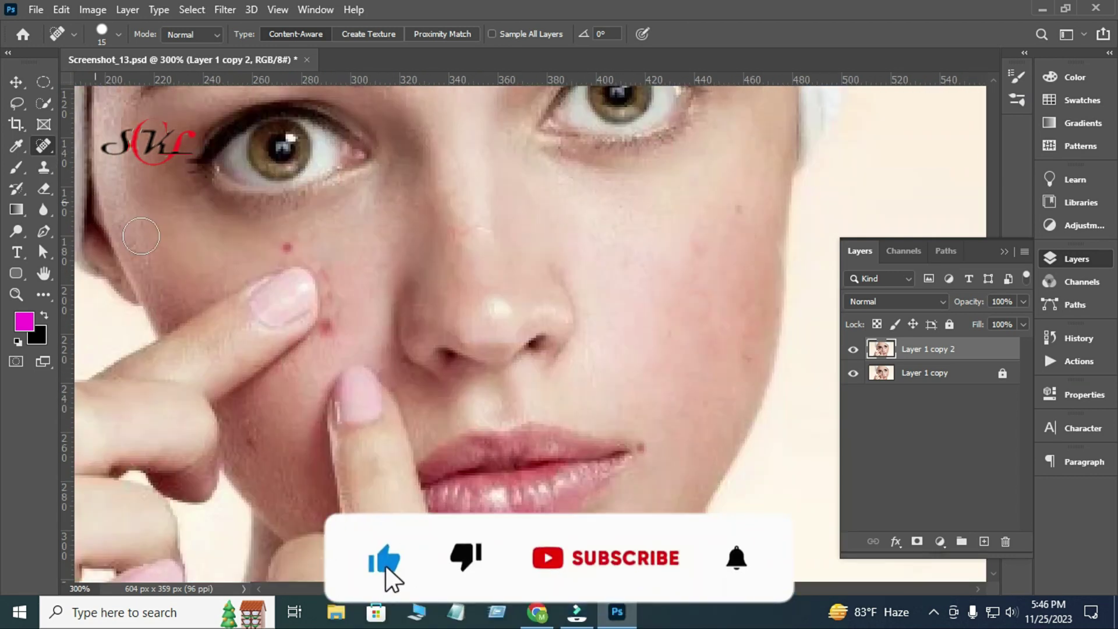
key(bracketleft)
mouse_move(330, 323)
mouse_down()
mouse_move(332, 276)
mouse_move(281, 247)
mouse_up()
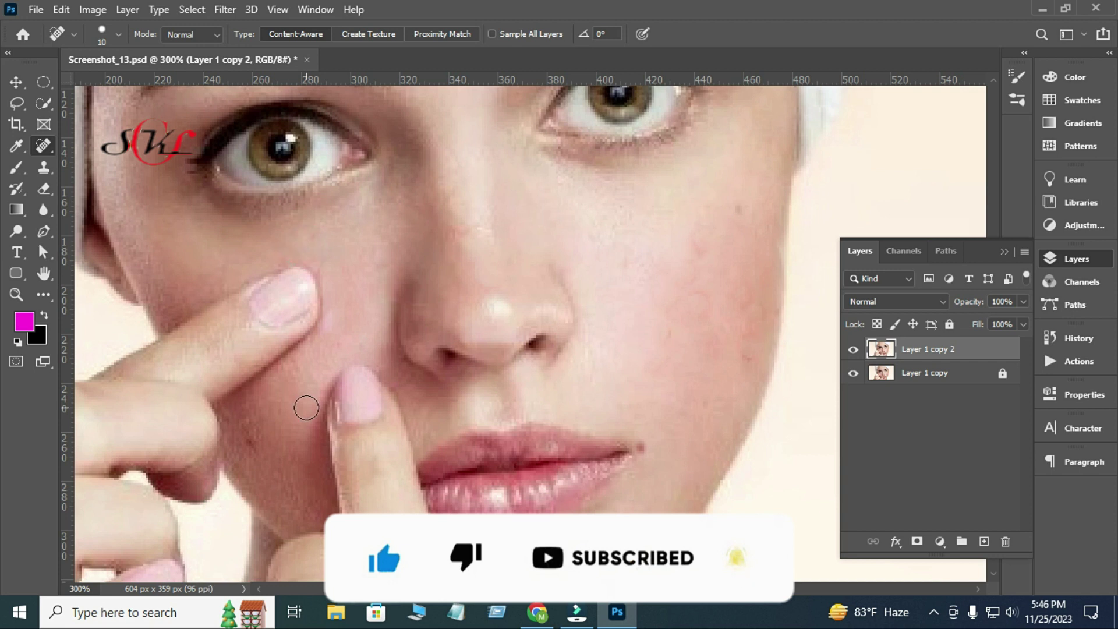
- Heal the small dark spot on the lower cheek between the hand and the raised finger
drag(513, 360, 454, 229)
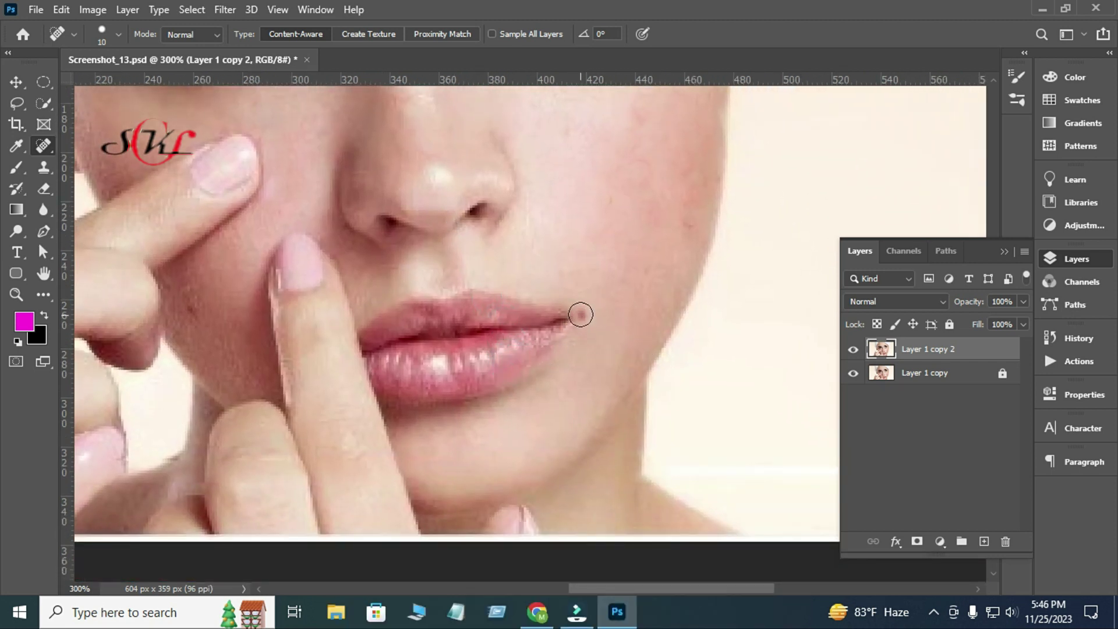
drag(452, 235, 499, 472)
drag(481, 370, 497, 240)
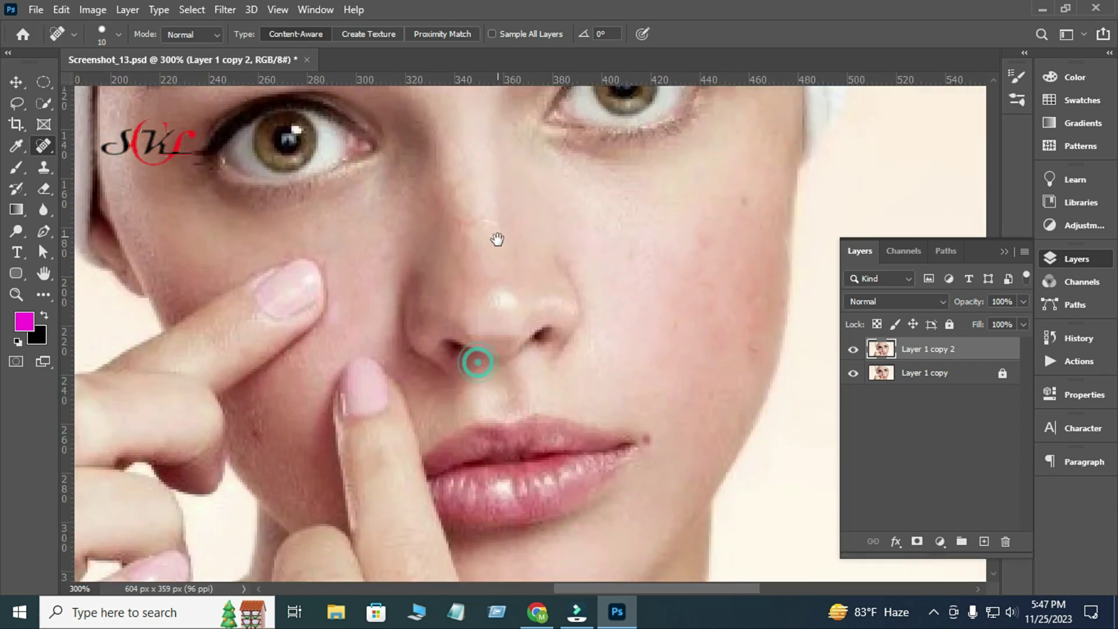
click(258, 419)
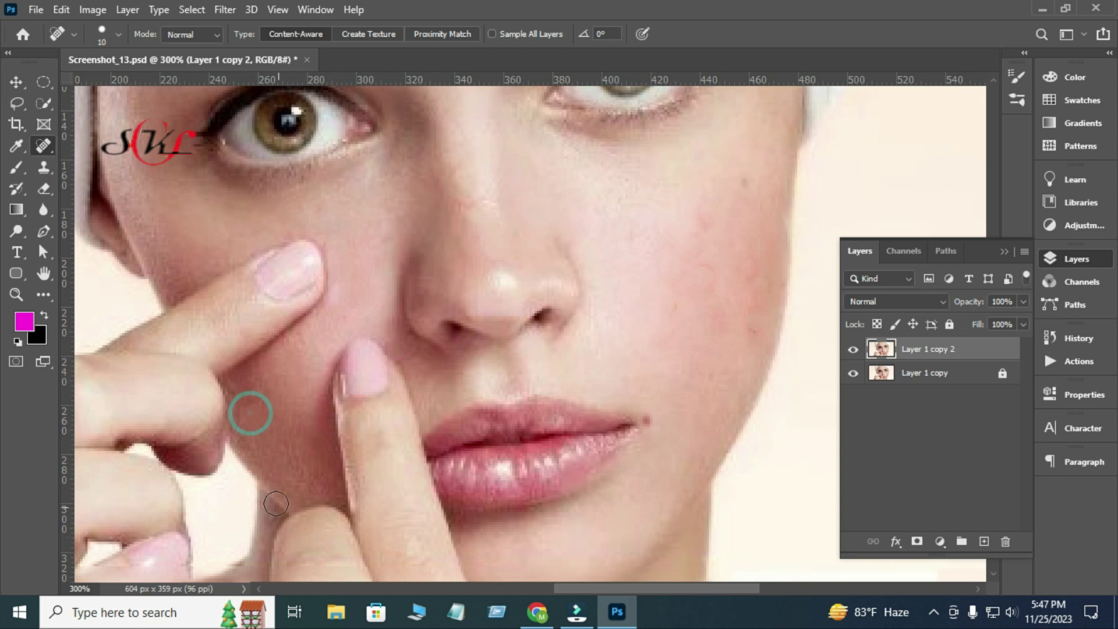
drag(574, 354, 527, 489)
drag(491, 175, 570, 350)
- Duplicate the retouched Layer 1 copy 2 twice
key(ctrl+minus)
key(ctrl+minus)
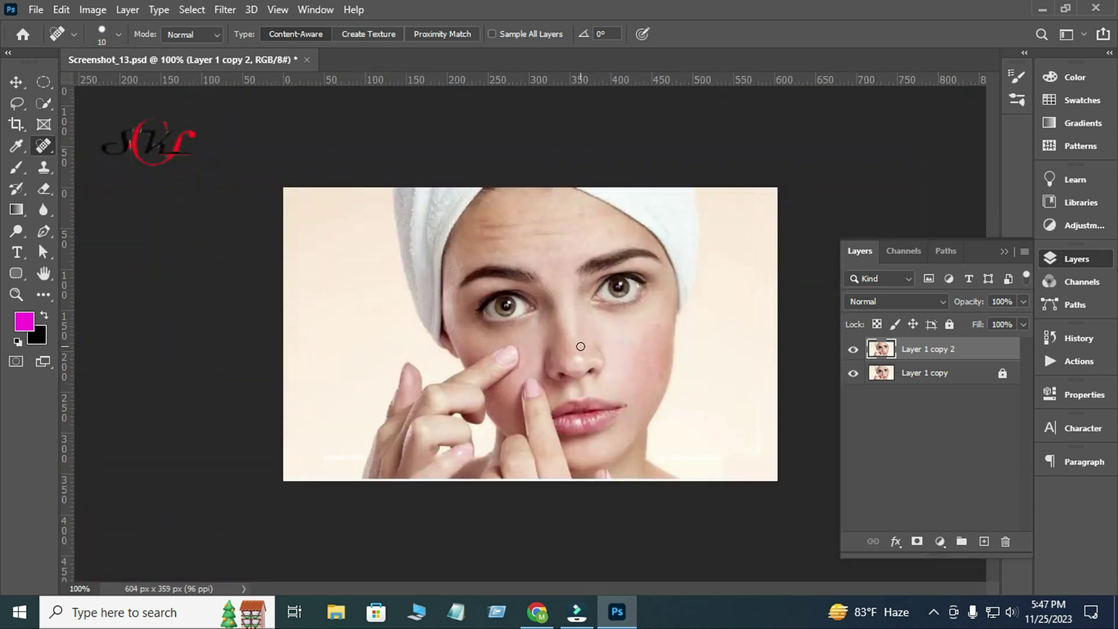
key(ctrl+plus)
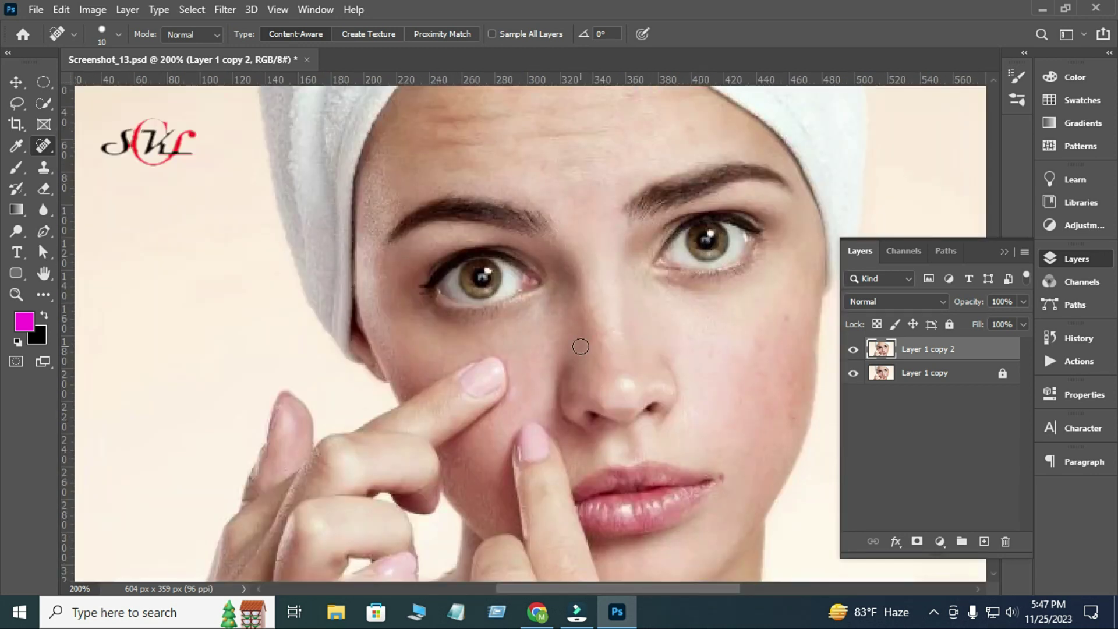
drag(649, 344, 509, 364)
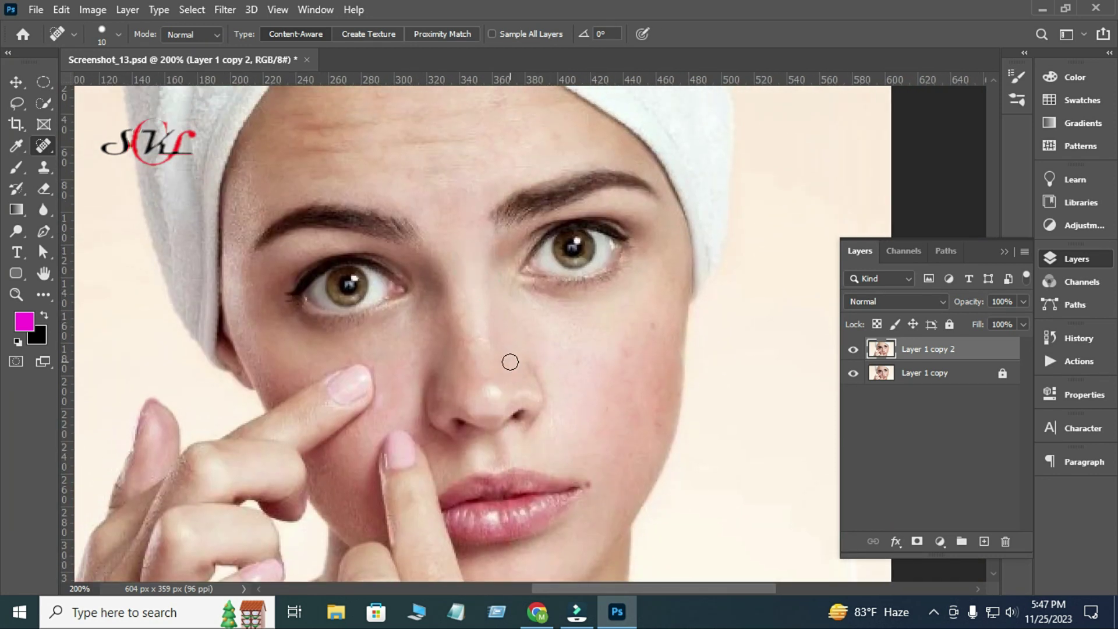
key(ctrl+j)
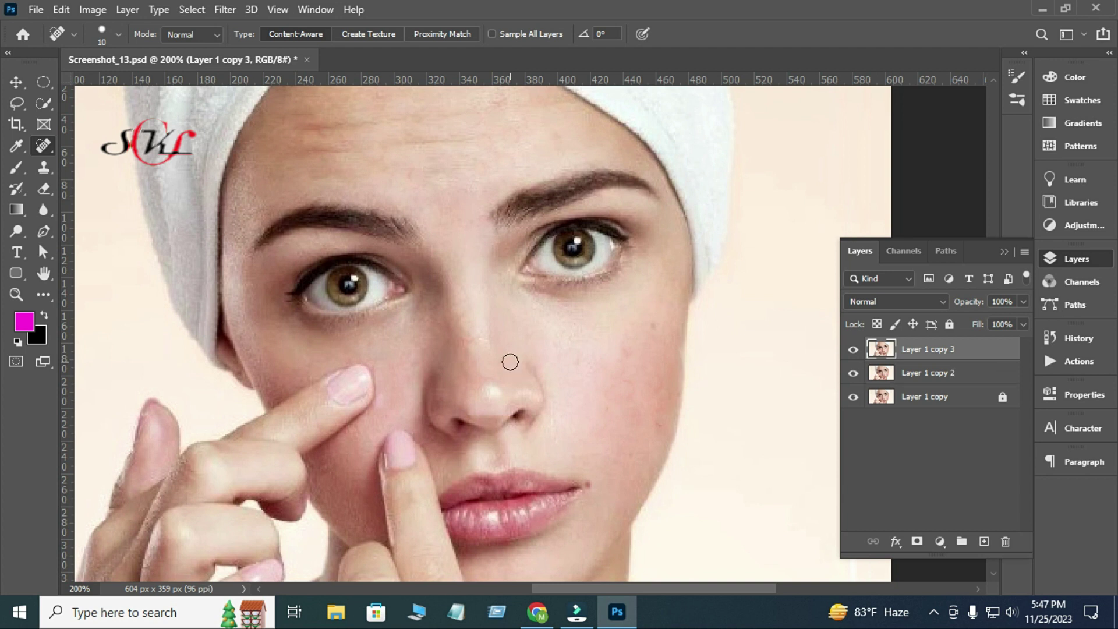
key(ctrl+j)
- Rename the layer Layer 1 copy 3 as "blur"
click(935, 376)
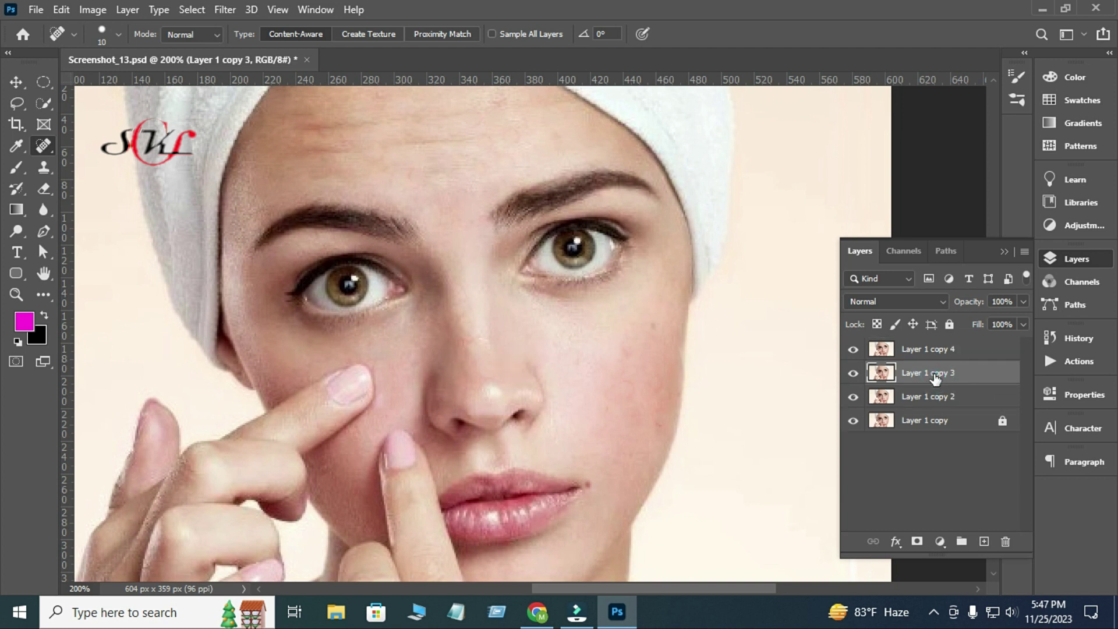
double_click(937, 375)
text(blur)
key(Return)
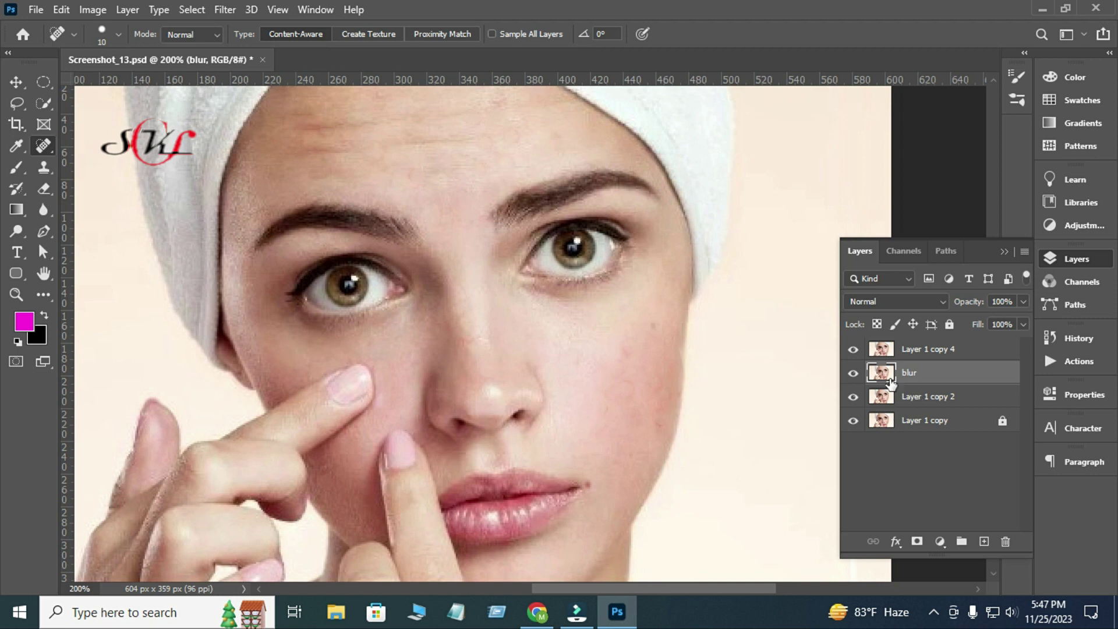
- Hide Layer 1 copy 4 and apply a Gaussian Blur with a 3.3-pixel radius to the blur layer
click(853, 350)
click(228, 10)
mouse_move(253, 200)
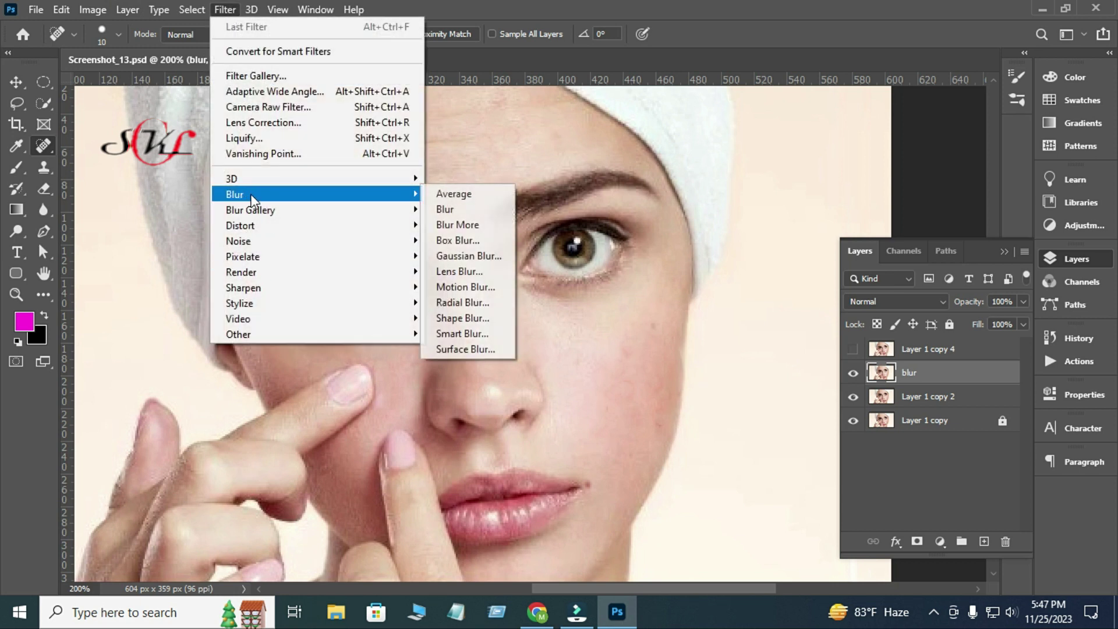
click(464, 257)
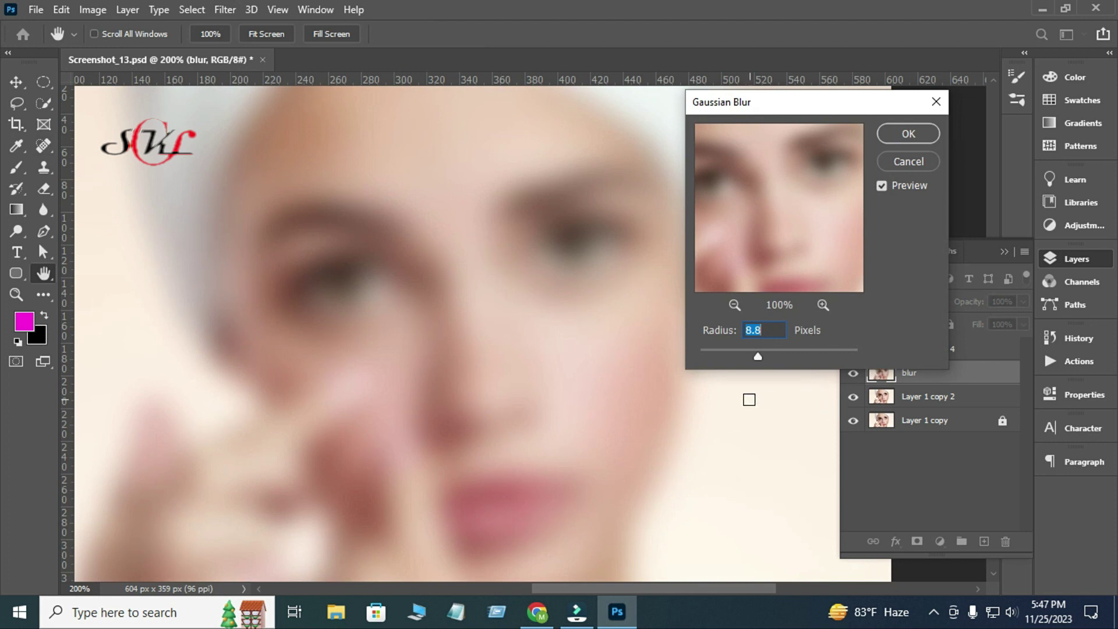
drag(761, 362, 744, 360)
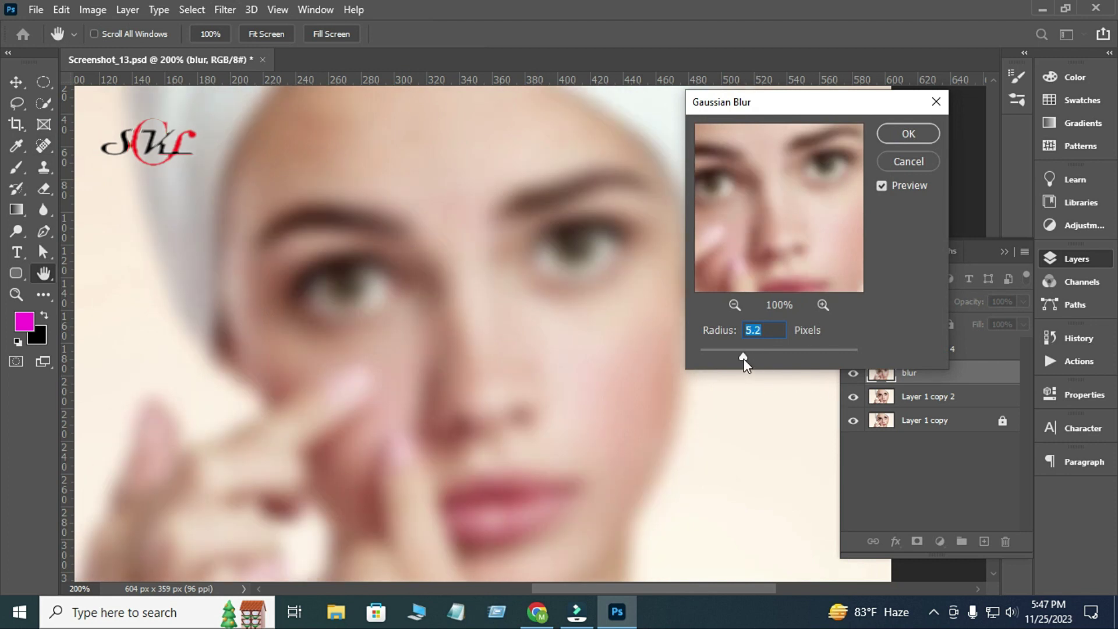
drag(737, 358, 728, 358)
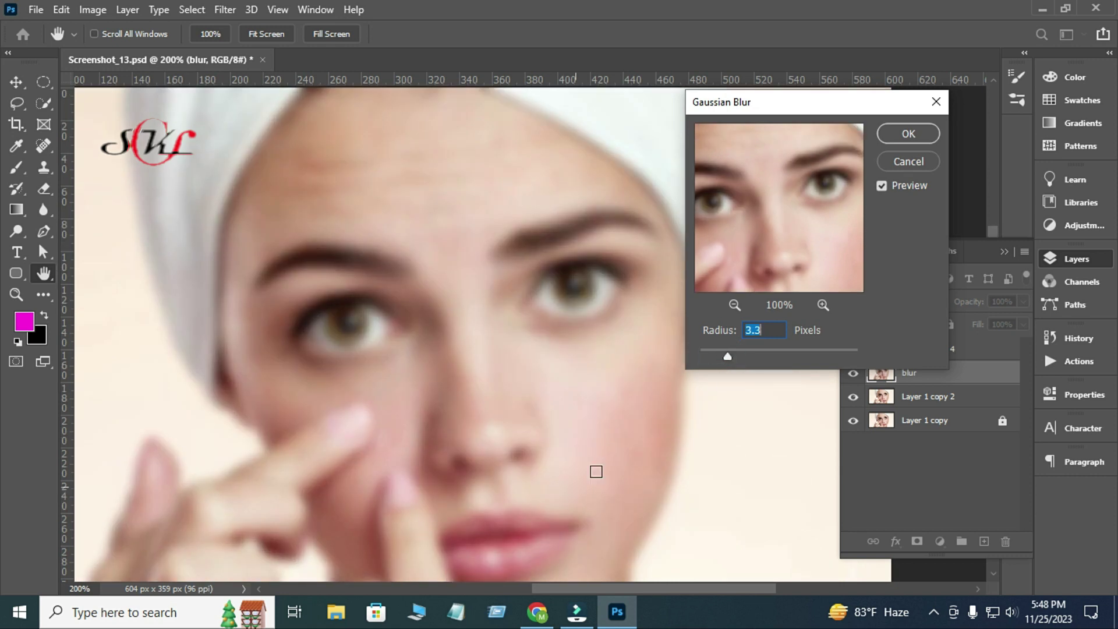
click(896, 132)
key(j)
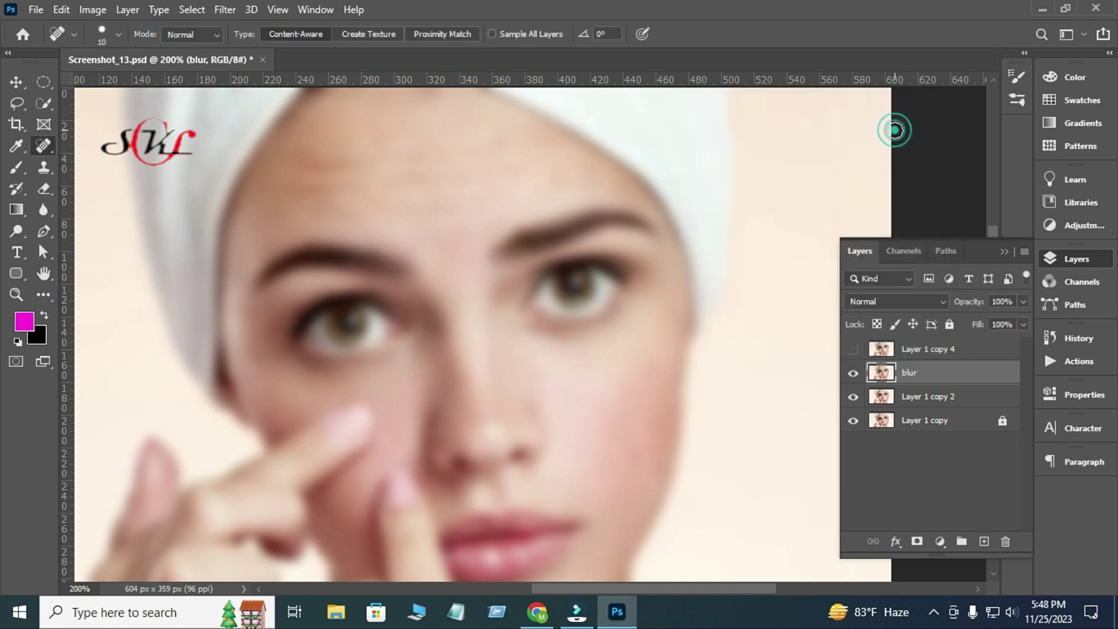
- Show Layer 1 copy 4 again and add a white layer mask to it
click(853, 349)
click(924, 351)
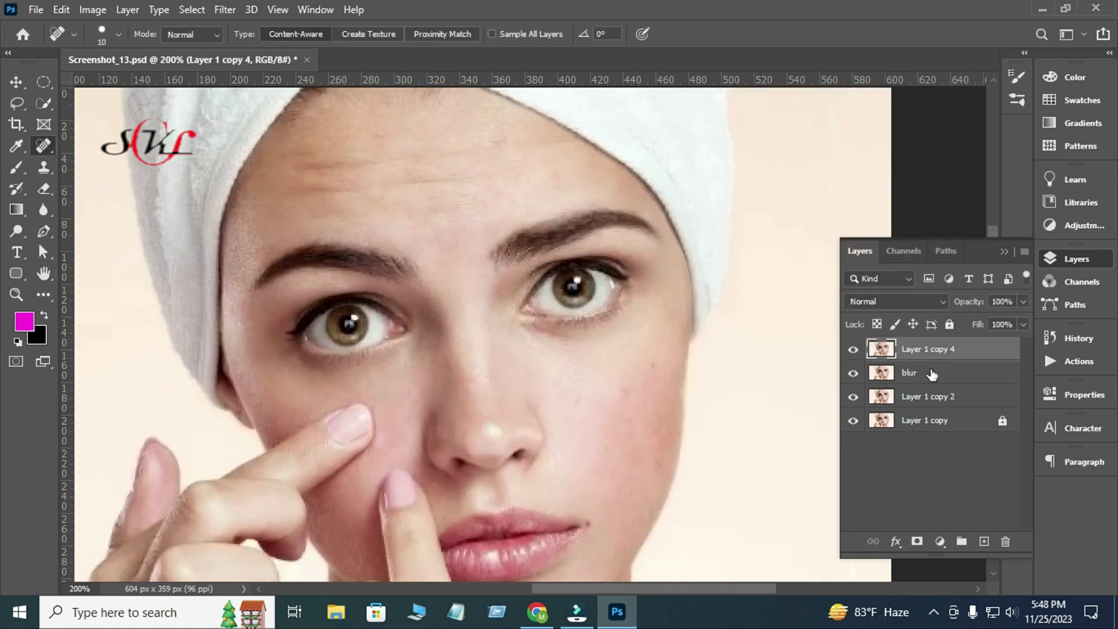
click(918, 542)
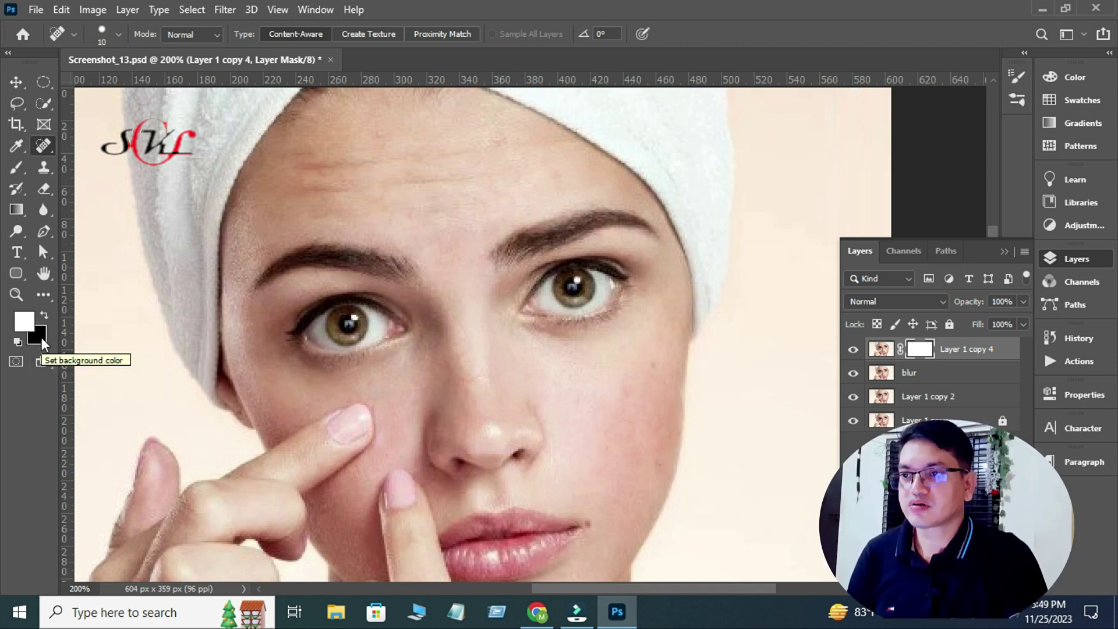
- Set up the Brush tool with black foreground, 33% opacity, 42% flow and a 35 px size
click(45, 315)
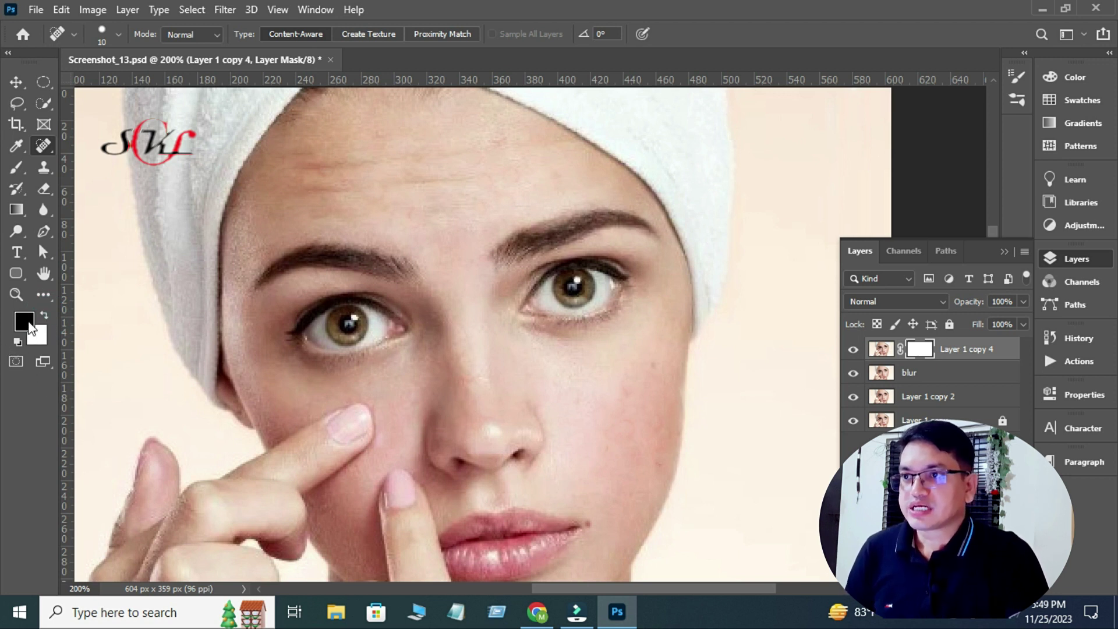
click(17, 169)
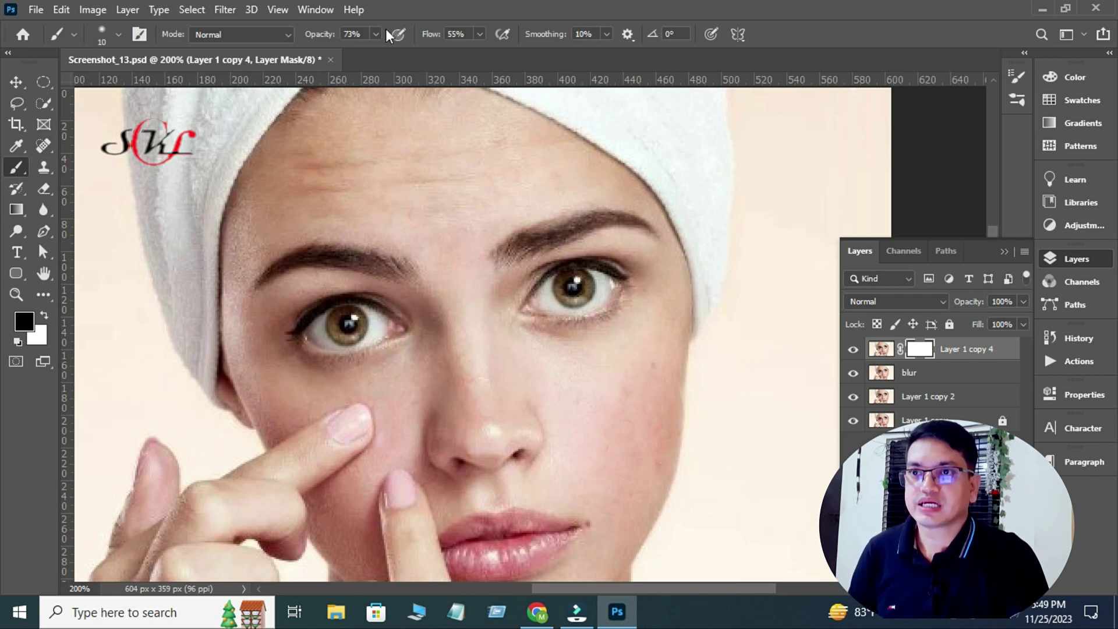
drag(375, 33, 351, 51)
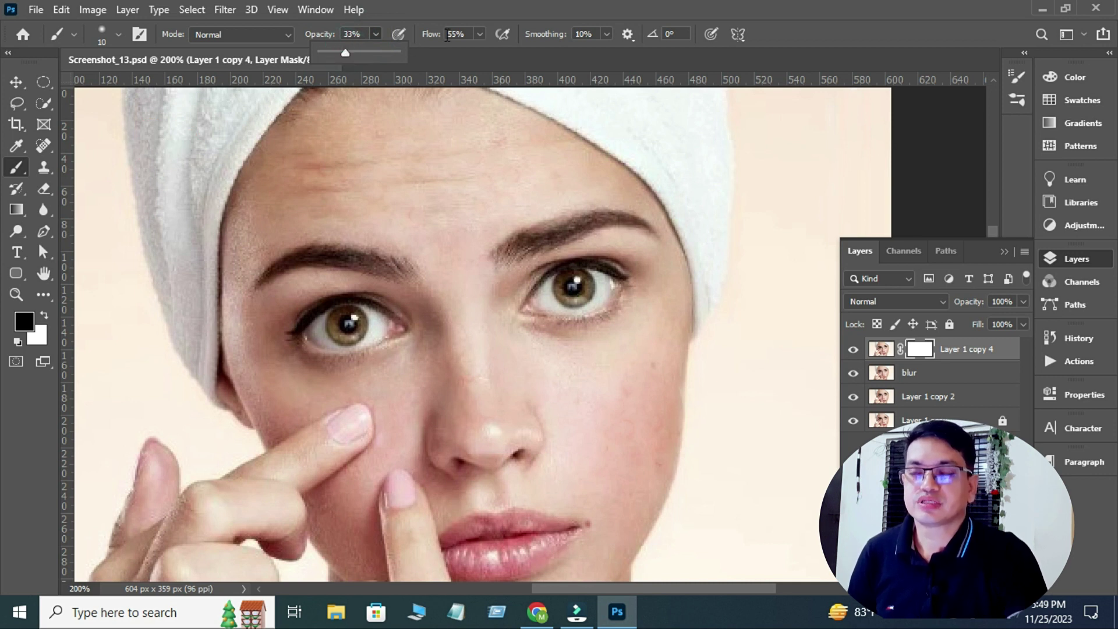
click(481, 34)
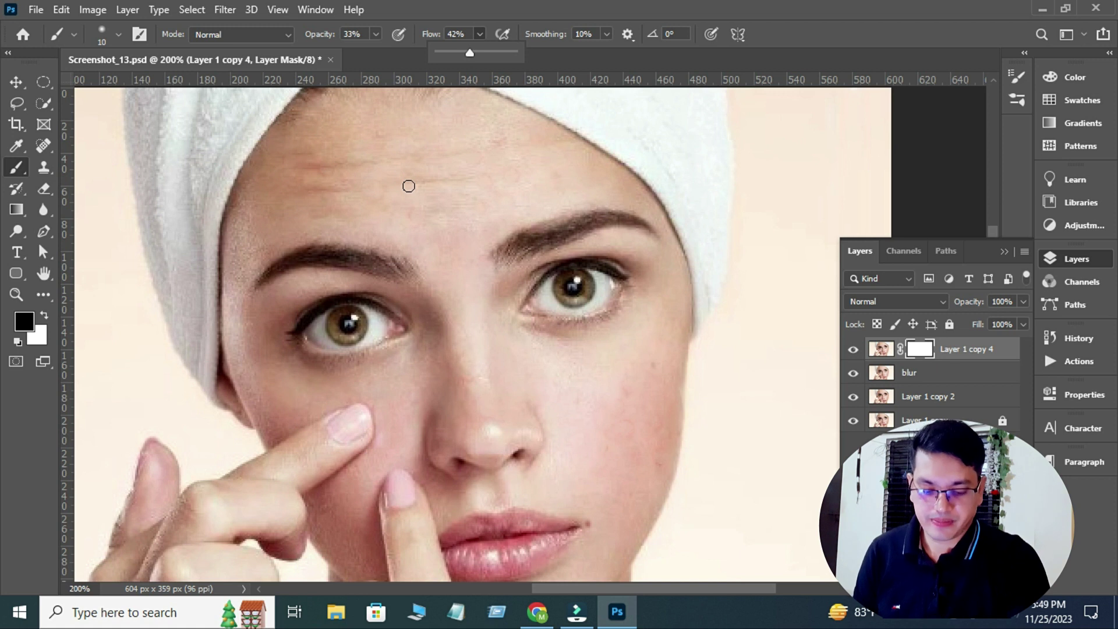
key(bracketright)
key(bracketright)
key(bracketright)
key(bracketright)
key(bracketright)
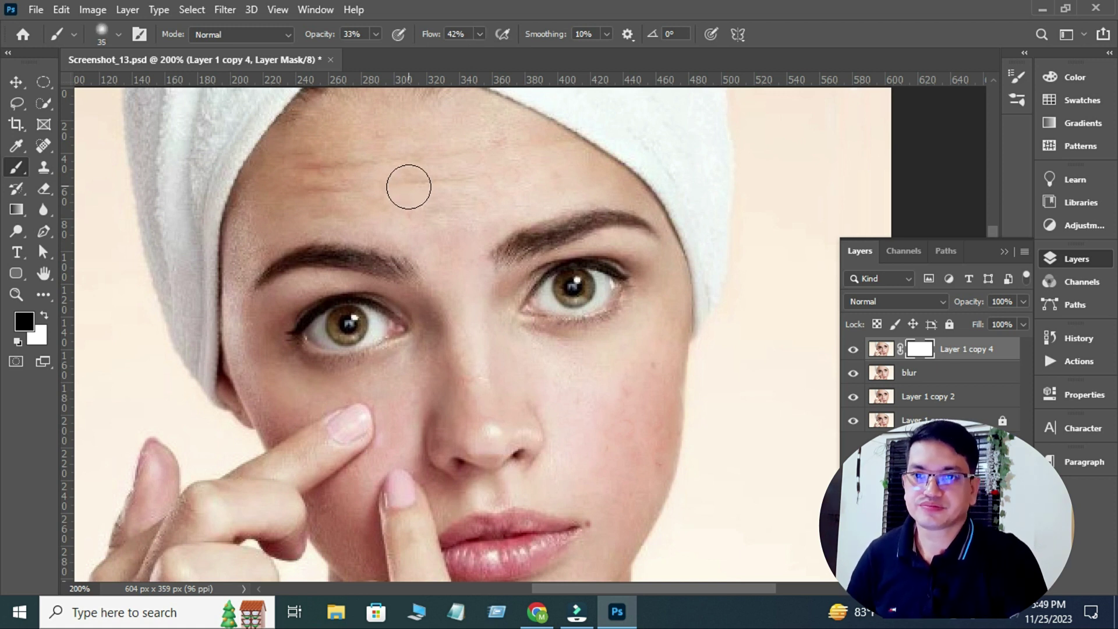
- Paint black on the Layer 1 copy 4 mask over the uncovered cheek and the outer cheek beside the towel
drag(495, 250, 442, 155)
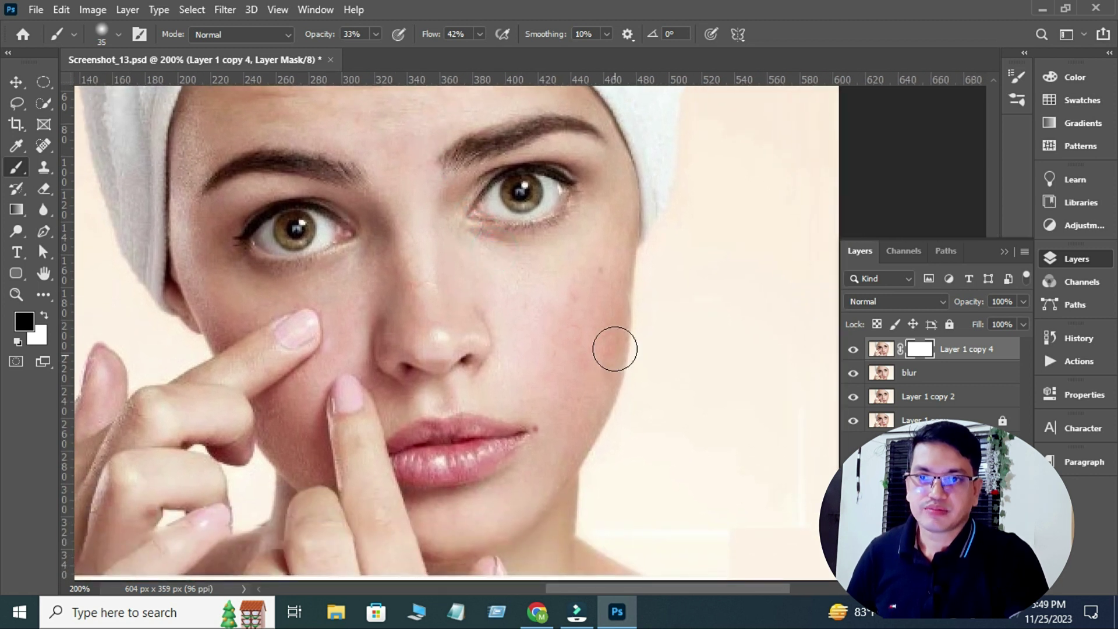
mouse_move(582, 278)
mouse_down()
mouse_move(598, 337)
mouse_move(586, 395)
mouse_move(595, 385)
mouse_up()
mouse_move(425, 245)
mouse_down()
mouse_move(522, 335)
mouse_move(525, 366)
mouse_up()
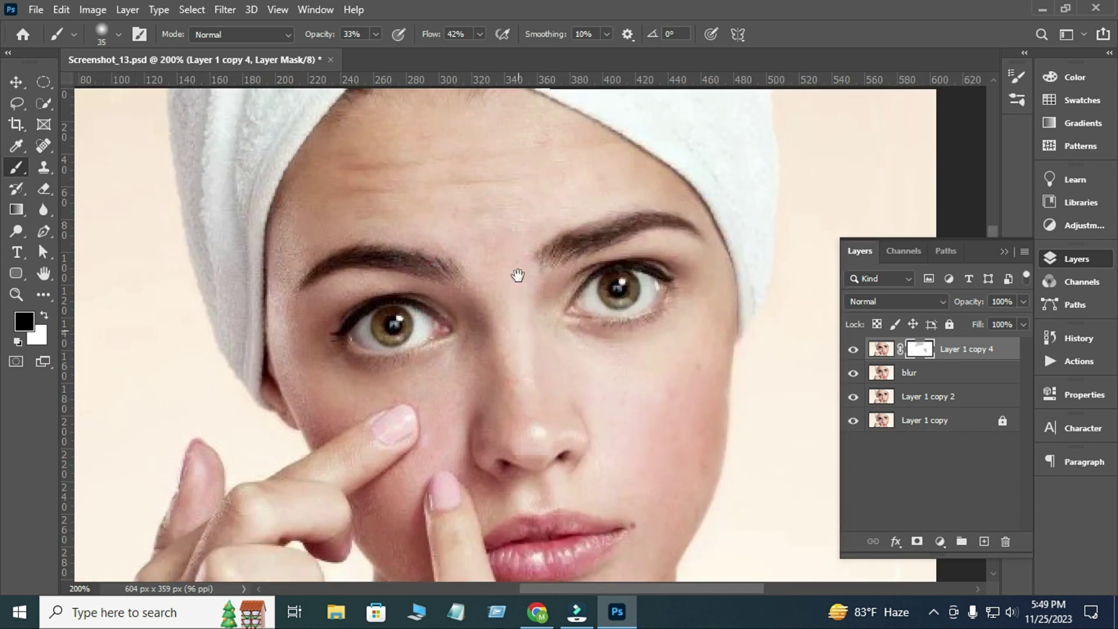
drag(514, 270, 524, 115)
drag(291, 124, 313, 210)
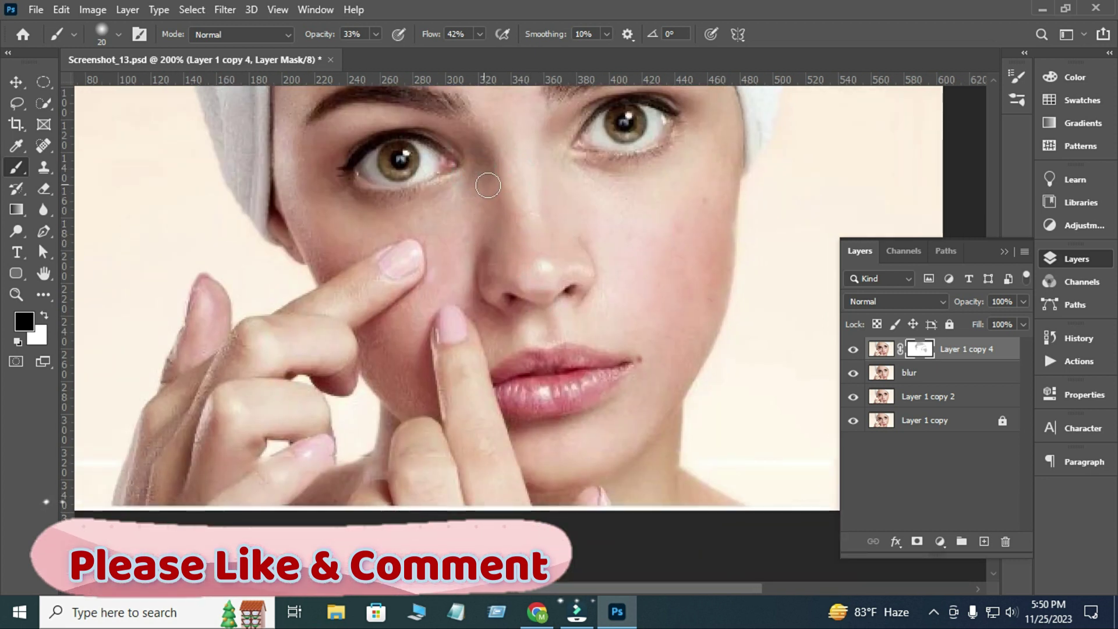
- Mask the cheek skin between the hand and raised finger, the nose and the mouth area with a 20 px brush
scroll(466, 250, down, 2)
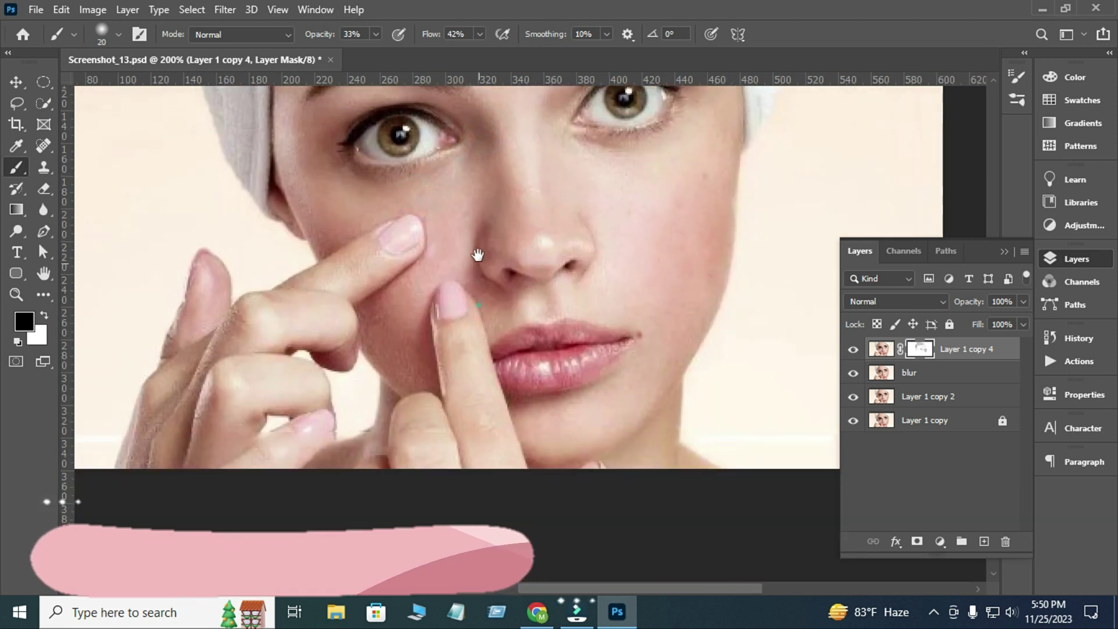
click(375, 287)
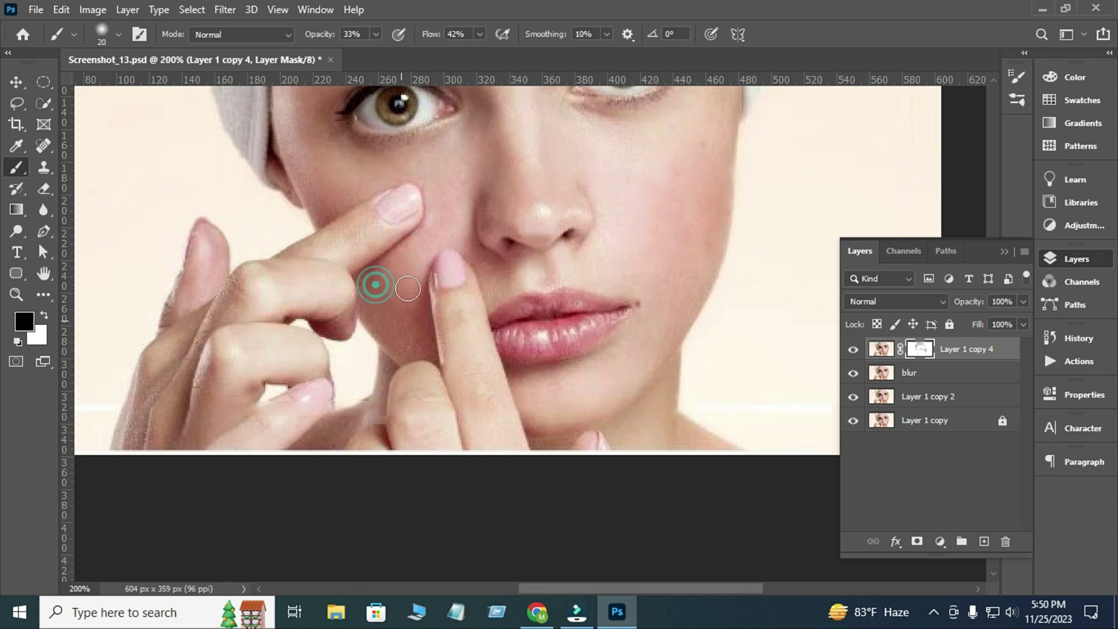
drag(685, 261, 641, 297)
click(453, 237)
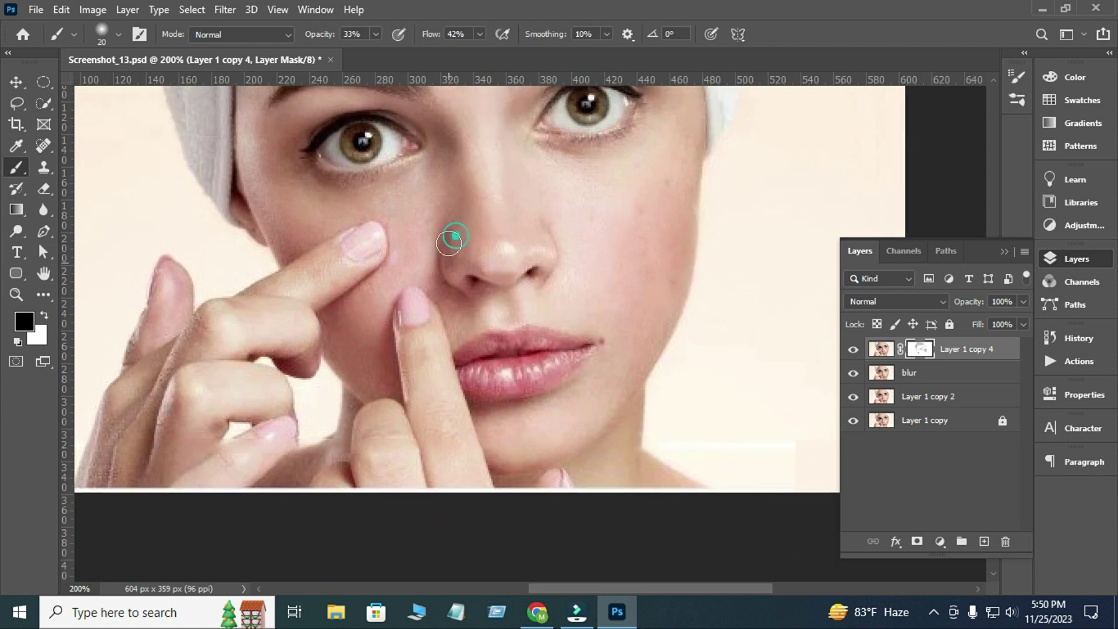
click(493, 248)
click(506, 269)
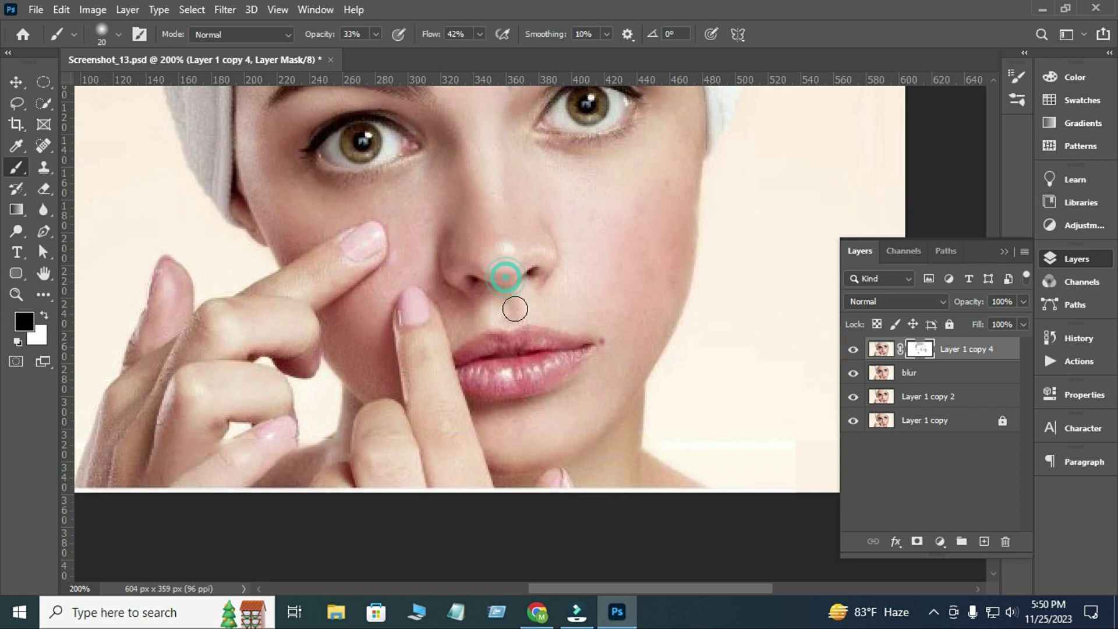
mouse_move(544, 367)
mouse_down()
mouse_move(511, 230)
mouse_move(461, 318)
mouse_move(579, 351)
mouse_up()
- Paint the mask over the hand and the raised finger to smooth their skin
mouse_move(458, 281)
mouse_down()
mouse_move(515, 340)
mouse_move(540, 342)
mouse_up()
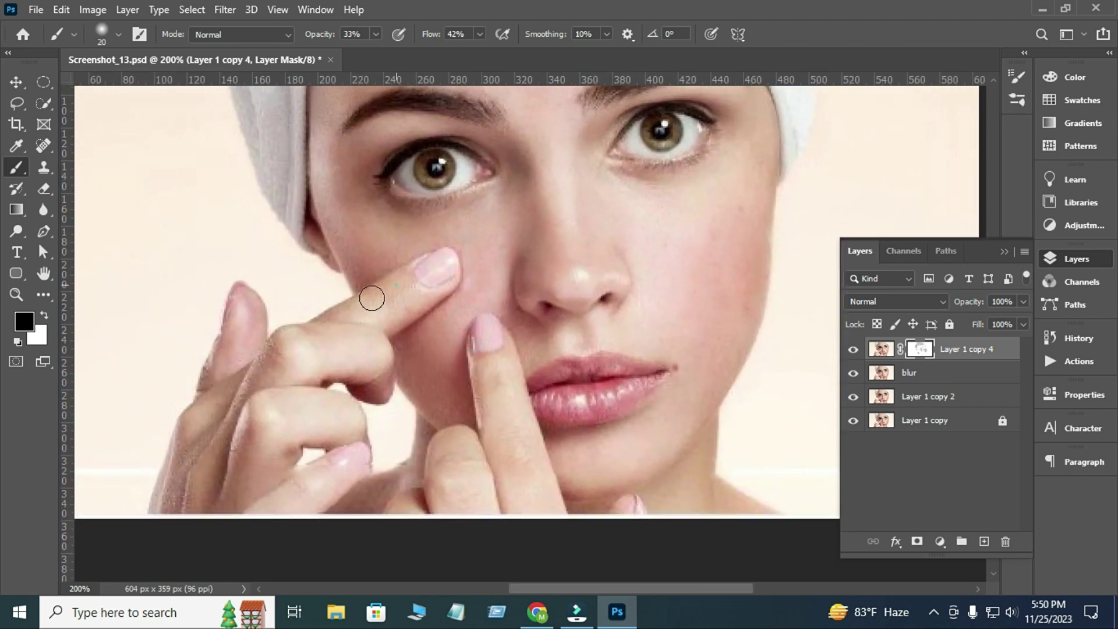
click(212, 425)
click(501, 384)
- Paint the mask across the forehead wrinkles to blend in the blurred skin
mouse_move(509, 465)
mouse_down()
mouse_move(518, 378)
mouse_move(475, 367)
mouse_move(428, 544)
mouse_up()
mouse_move(529, 298)
mouse_down()
mouse_move(487, 375)
mouse_move(517, 436)
mouse_up()
mouse_move(419, 283)
mouse_down()
mouse_move(372, 254)
mouse_move(324, 258)
mouse_move(373, 254)
mouse_move(331, 254)
mouse_up()
mouse_move(392, 251)
mouse_down()
mouse_move(411, 233)
mouse_move(364, 248)
mouse_move(432, 233)
mouse_up()
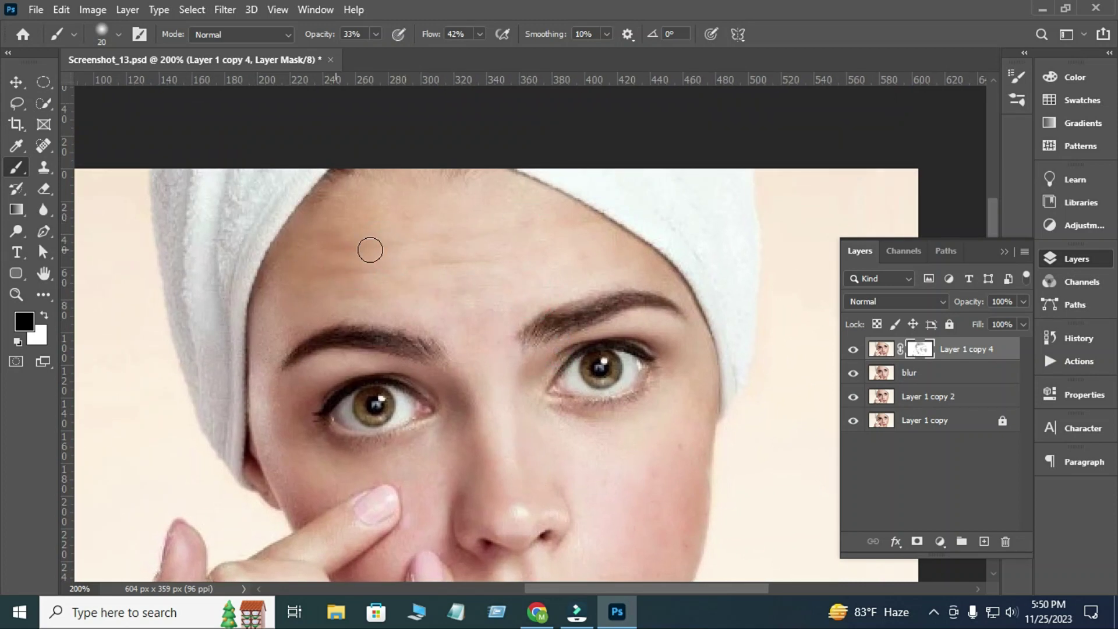
mouse_move(400, 220)
mouse_down()
mouse_move(379, 302)
mouse_move(392, 195)
mouse_up()
drag(399, 255, 407, 191)
- Soften the nose, the skin beneath it and the fingertip touching the cheek by painting on the mask
drag(457, 329, 449, 265)
mouse_move(507, 301)
mouse_down()
mouse_move(477, 239)
mouse_move(523, 272)
mouse_up()
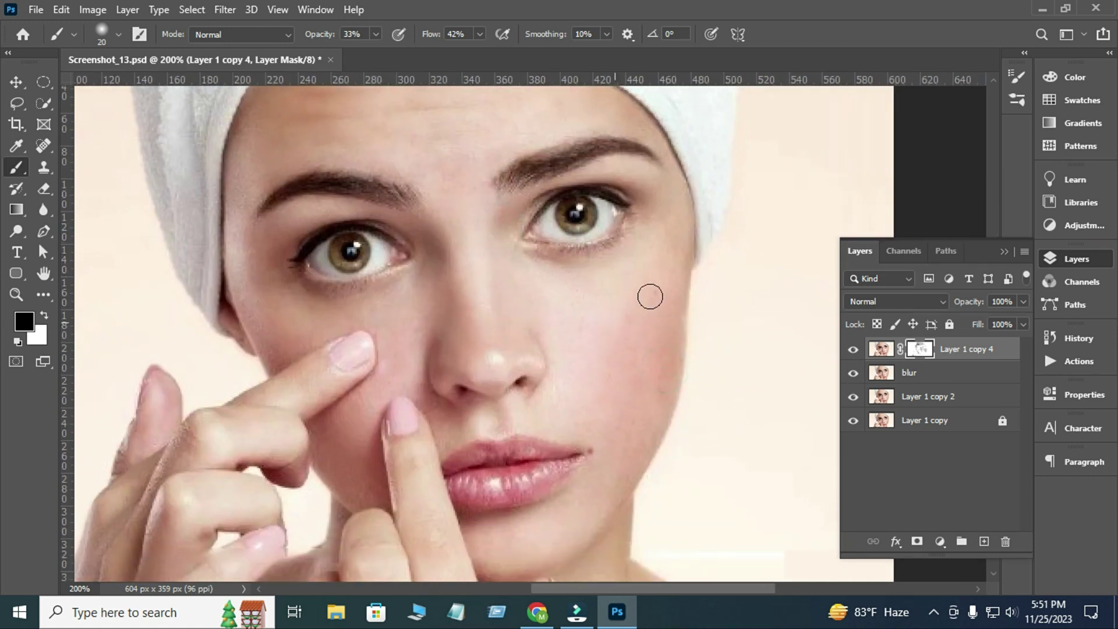
drag(462, 413, 482, 371)
mouse_move(421, 276)
mouse_down()
mouse_move(444, 296)
mouse_move(434, 284)
mouse_up()
mouse_move(562, 317)
mouse_down()
mouse_move(532, 242)
mouse_move(538, 382)
mouse_up()
click(352, 344)
click(458, 357)
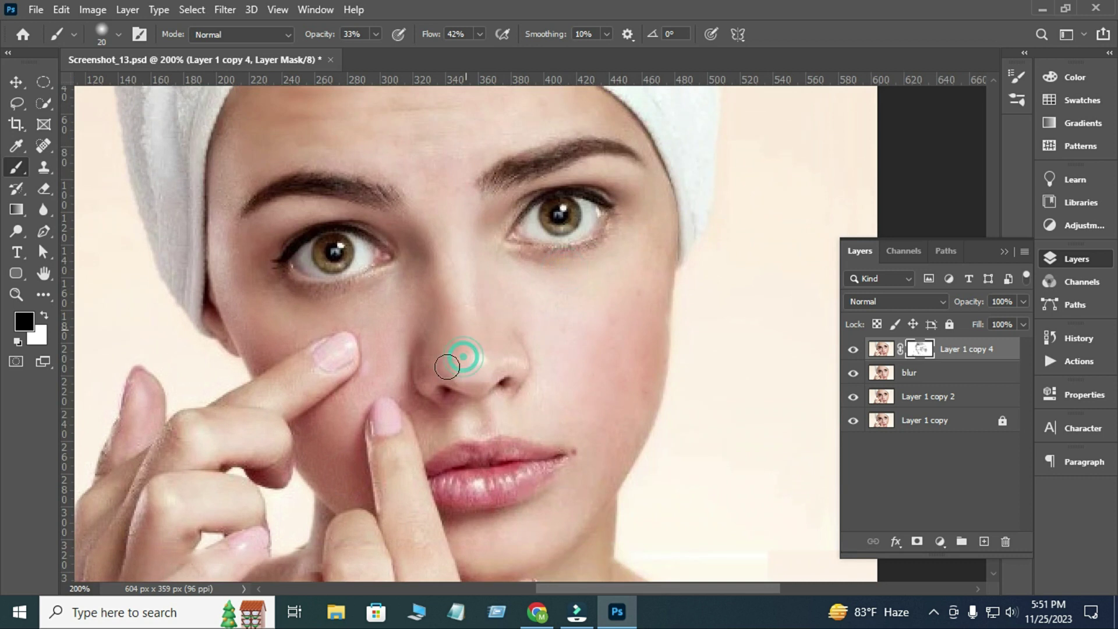
- Touch up the forehead and the nose bridge with final black strokes on the mask
drag(629, 233, 592, 392)
click(445, 276)
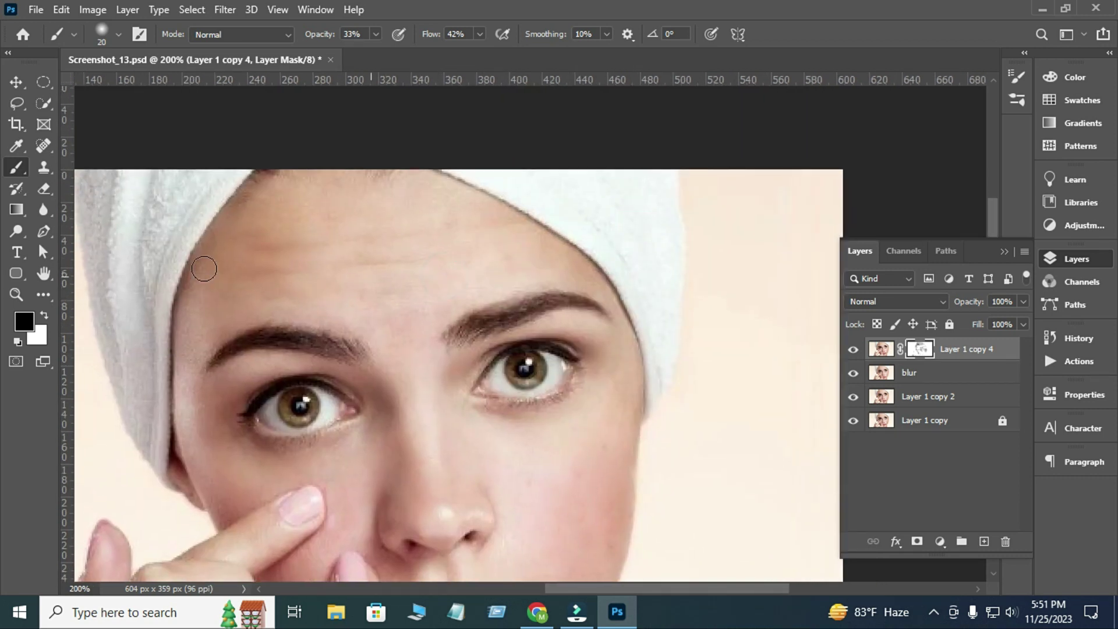
drag(428, 363, 425, 262)
click(378, 294)
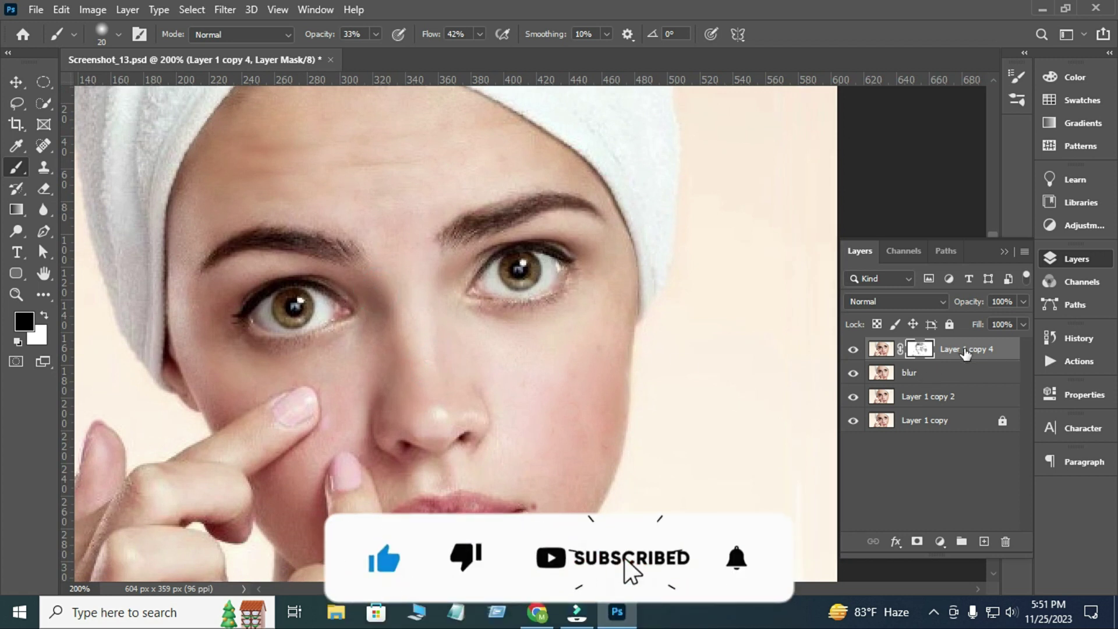
- Merge Layer 1 copy 4 with the blur layer and remove Layer 1 copy 2
right_click(966, 351)
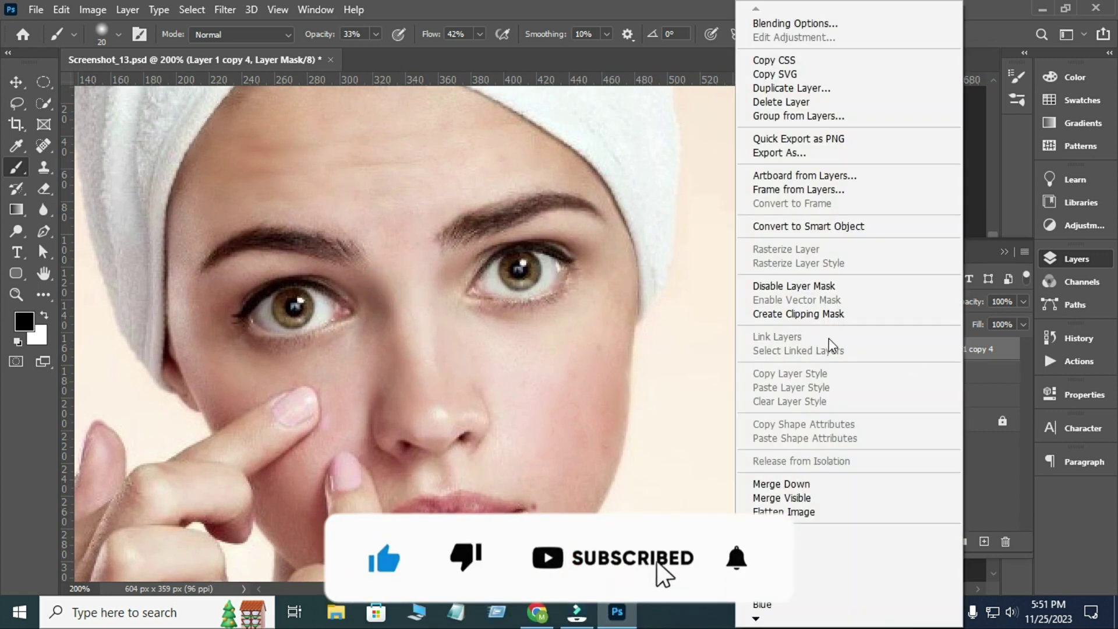
click(710, 394)
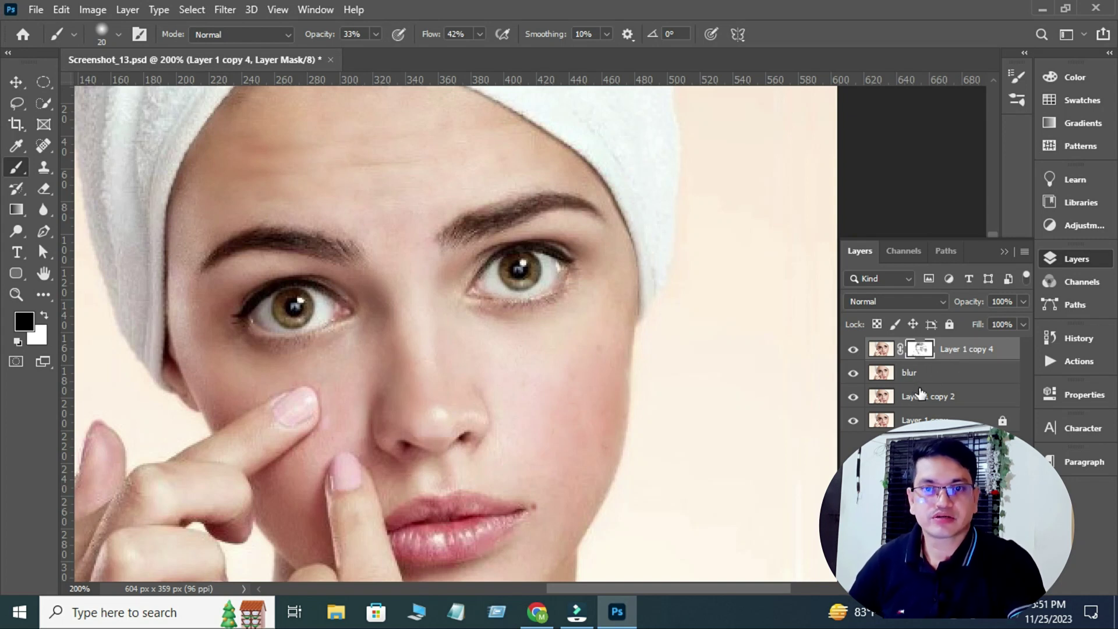
click(944, 379)
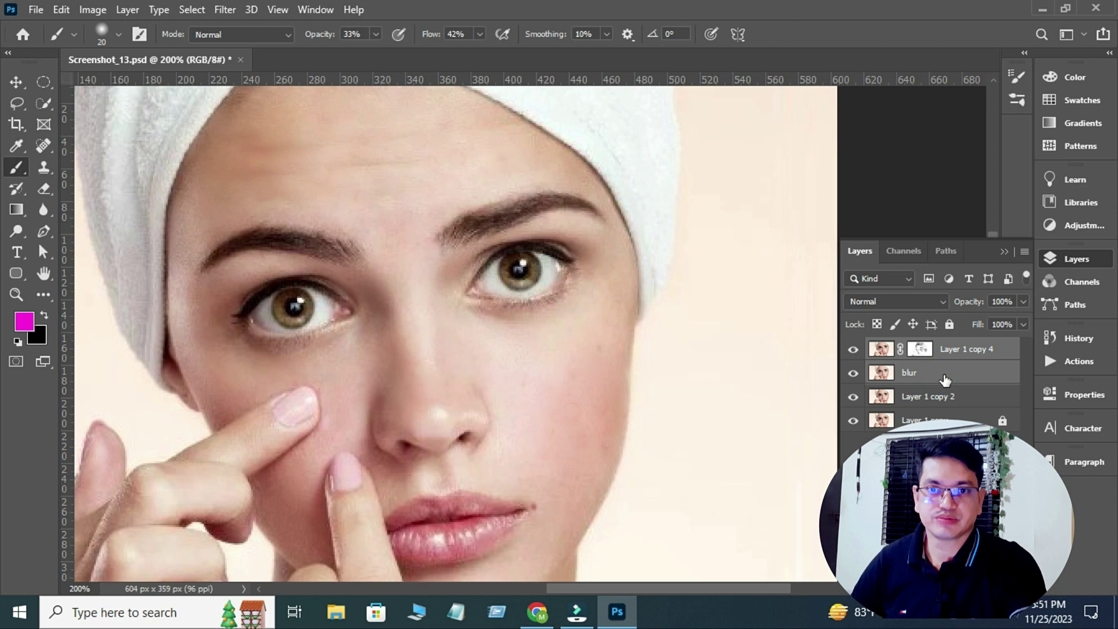
key(ctrl+e)
click(922, 385)
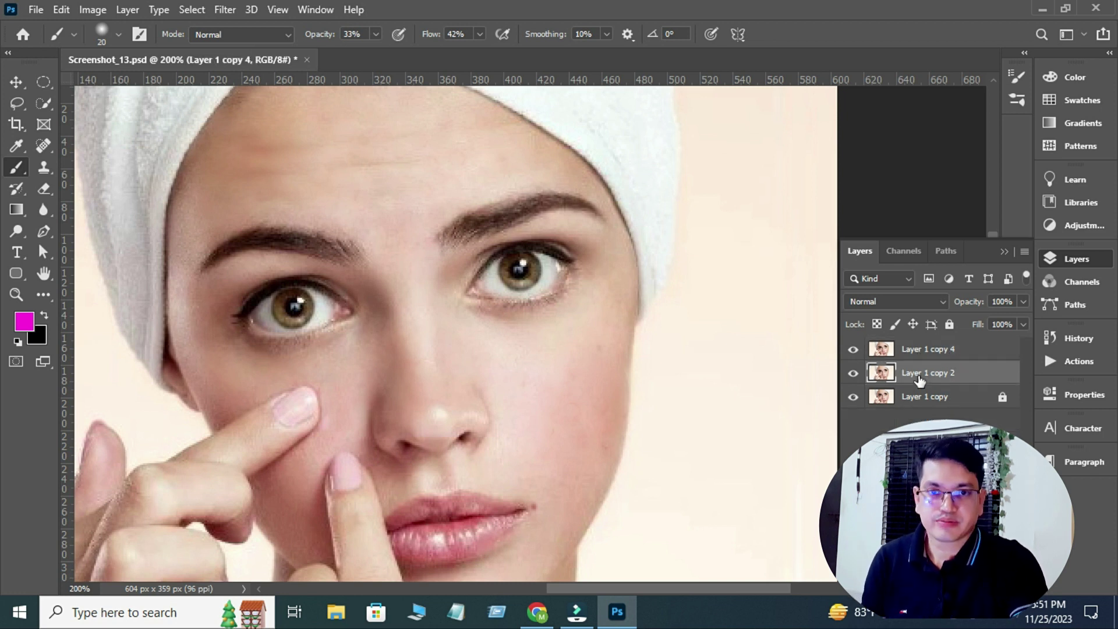
key(ctrl+e)
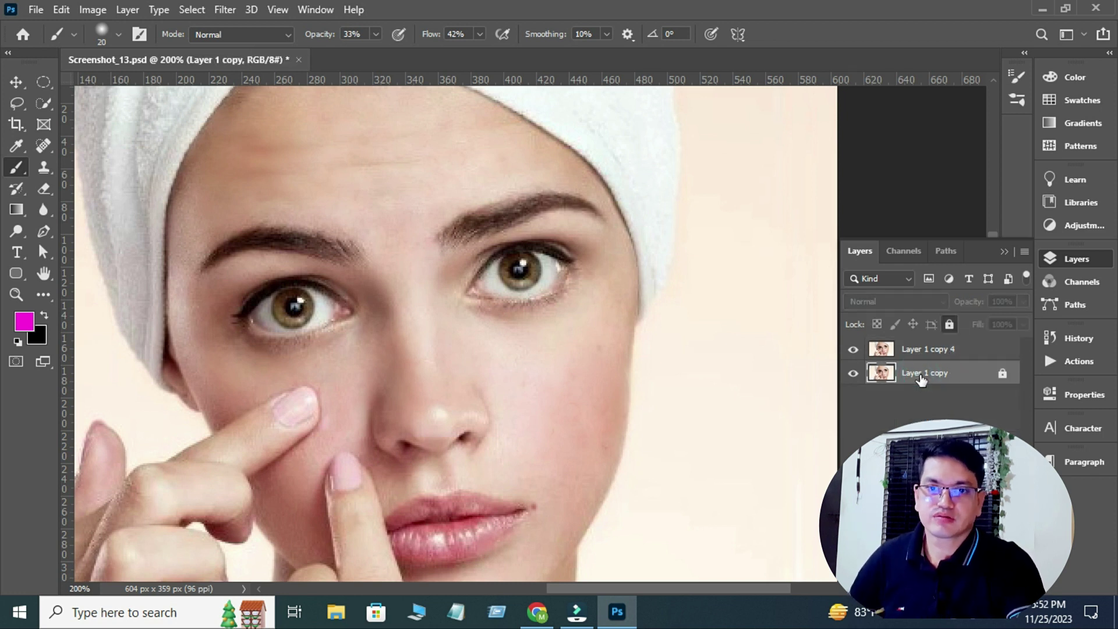
- Toggle the visibility of Layer 1 copy 4 to compare the retouched portrait with the original
click(853, 351)
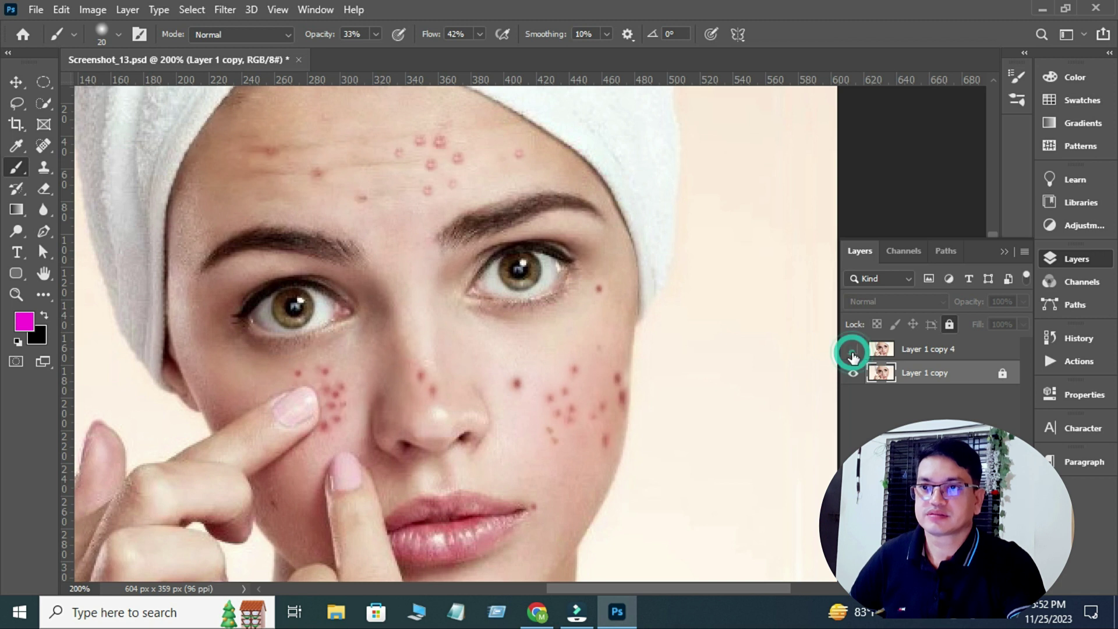
click(854, 350)
click(854, 351)
click(853, 351)
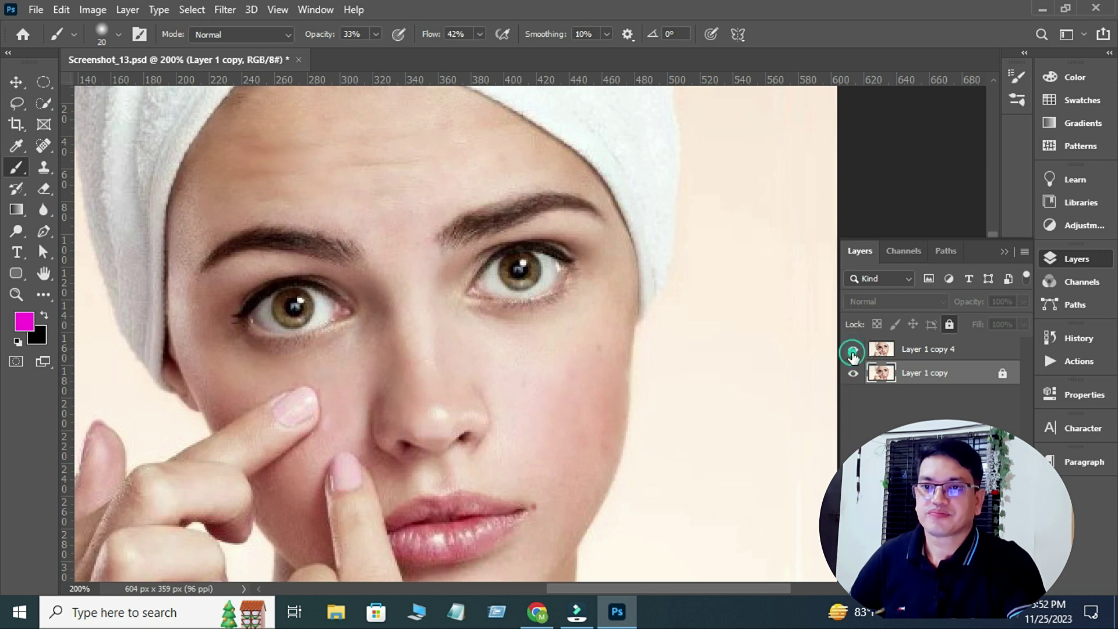
click(854, 351)
click(853, 351)
- Duplicate Layer 1 copy 4 twice and apply a High Pass filter with a 0.9-pixel radius to the top copy
click(911, 350)
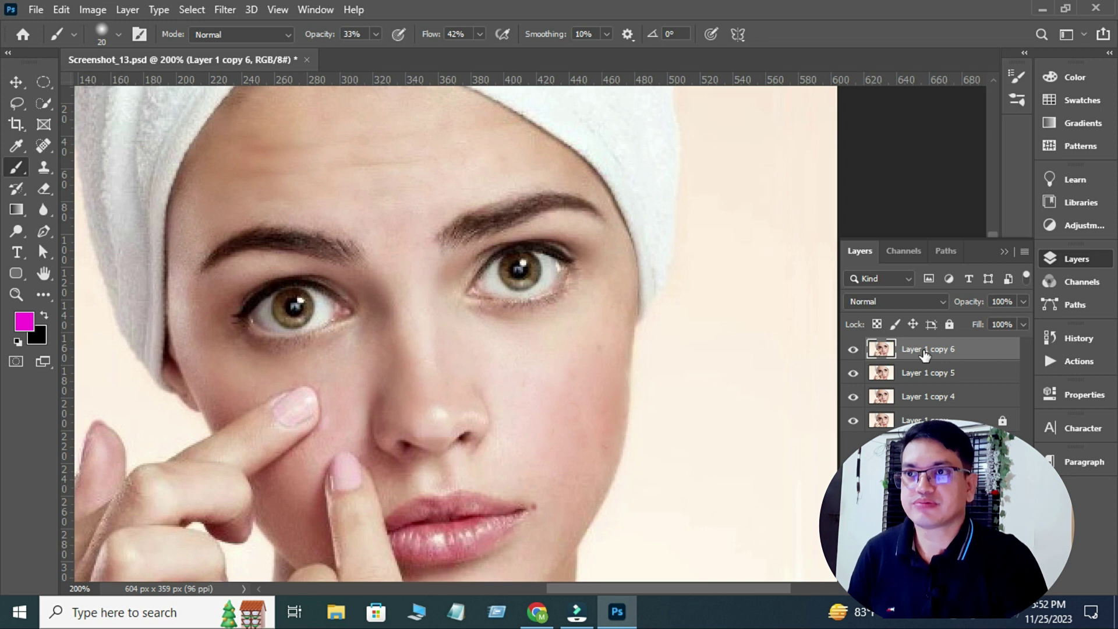
click(230, 12)
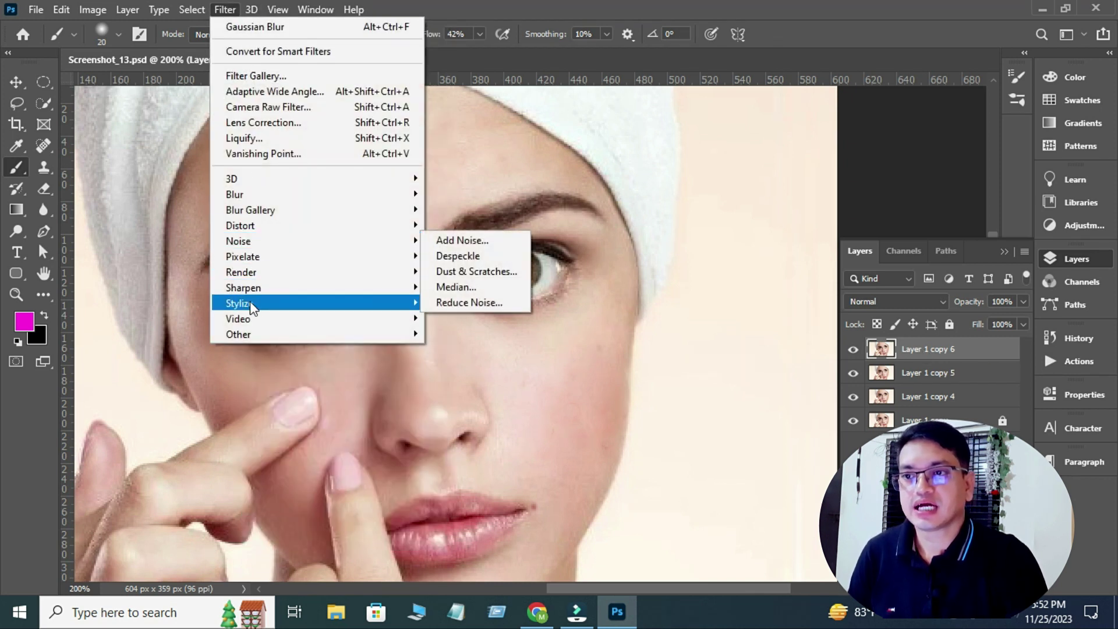
mouse_move(243, 335)
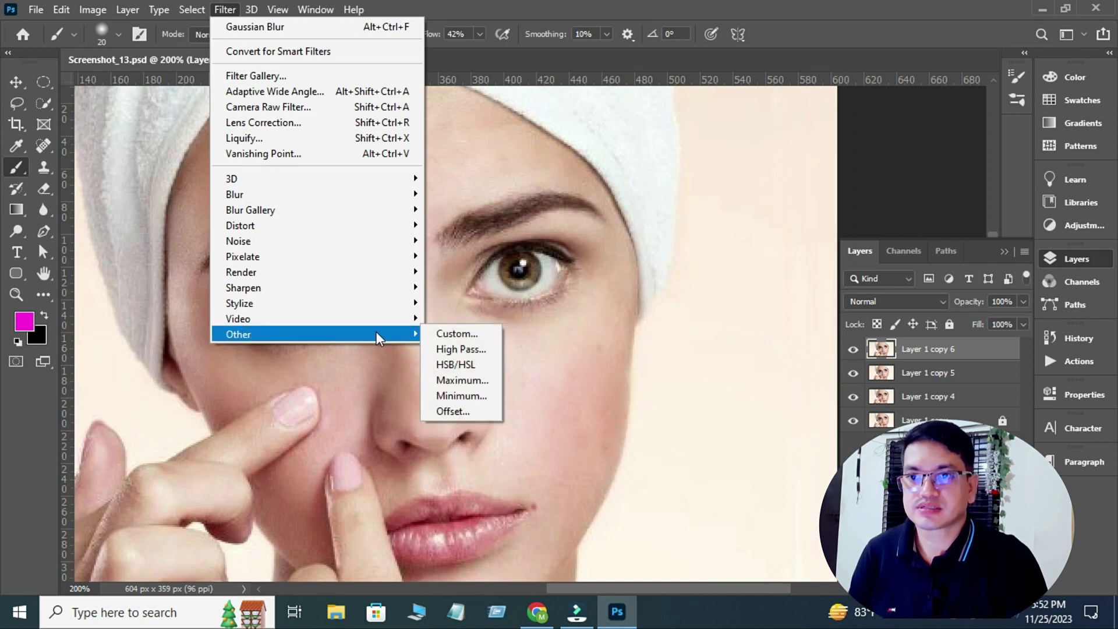
click(460, 350)
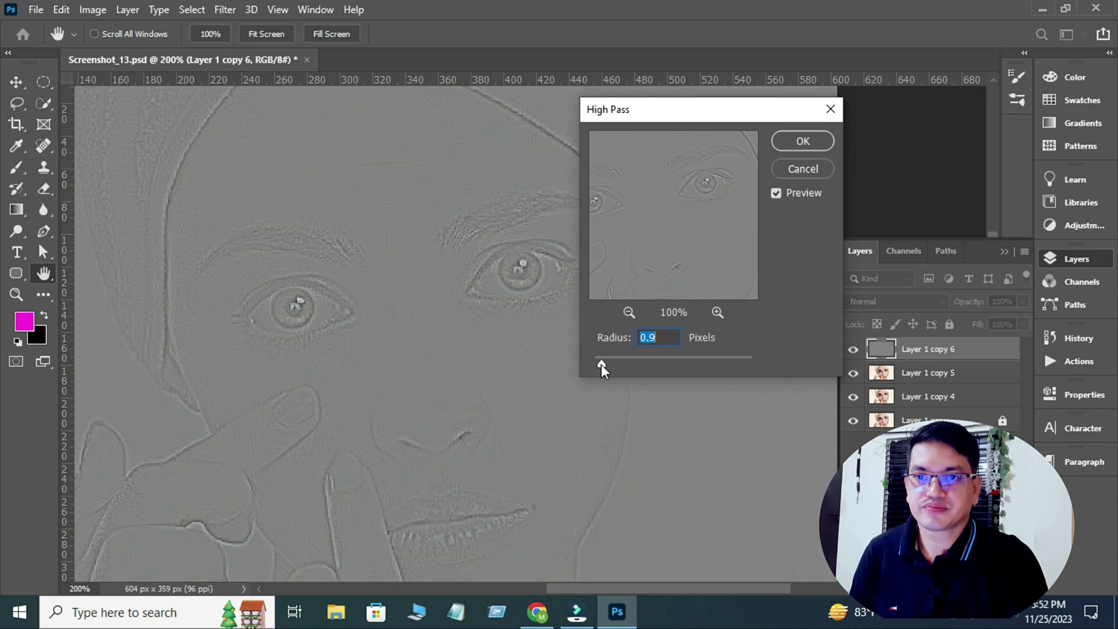
drag(601, 365, 605, 363)
click(606, 364)
drag(605, 364, 602, 366)
click(803, 141)
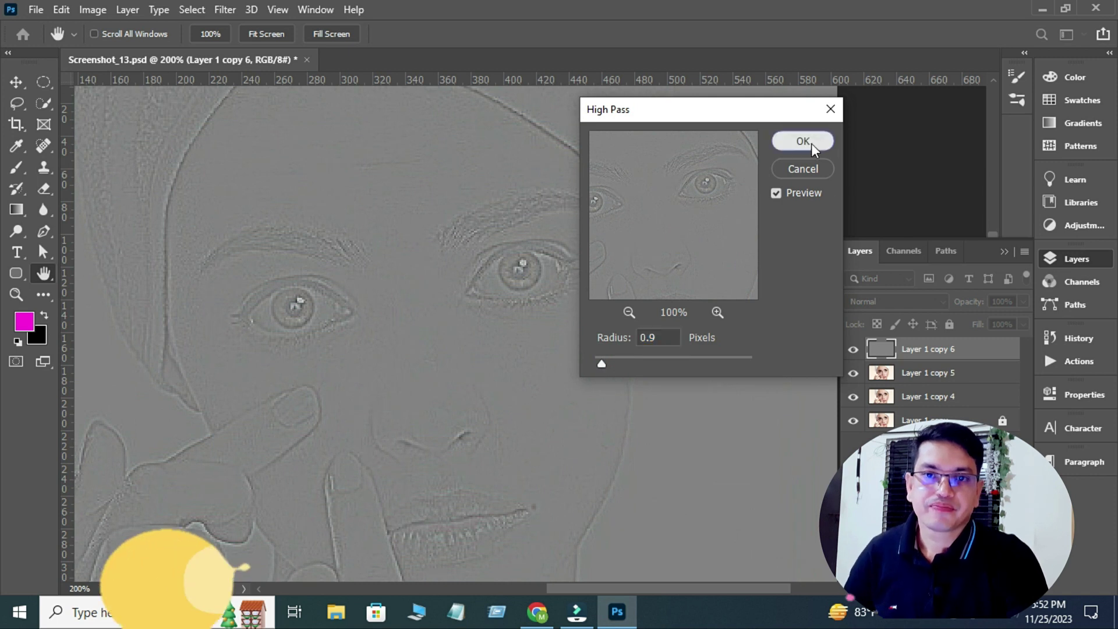
key(b)
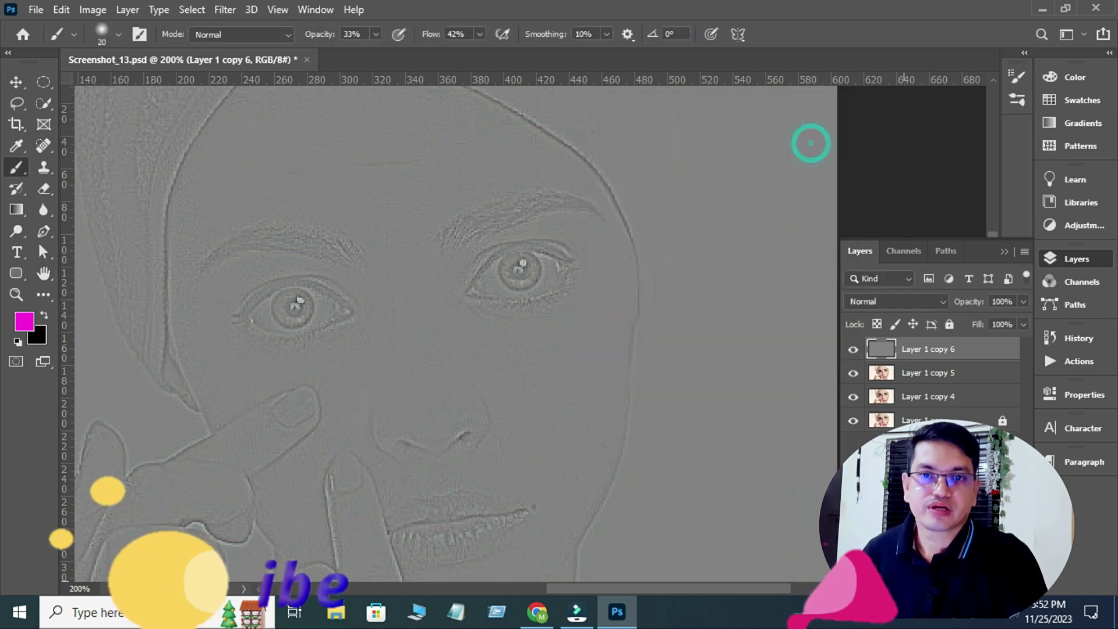
- Set Layer 1 copy 6 to Vivid Light blending, compare its effect, and merge it down into Layer 1 copy 5
click(938, 303)
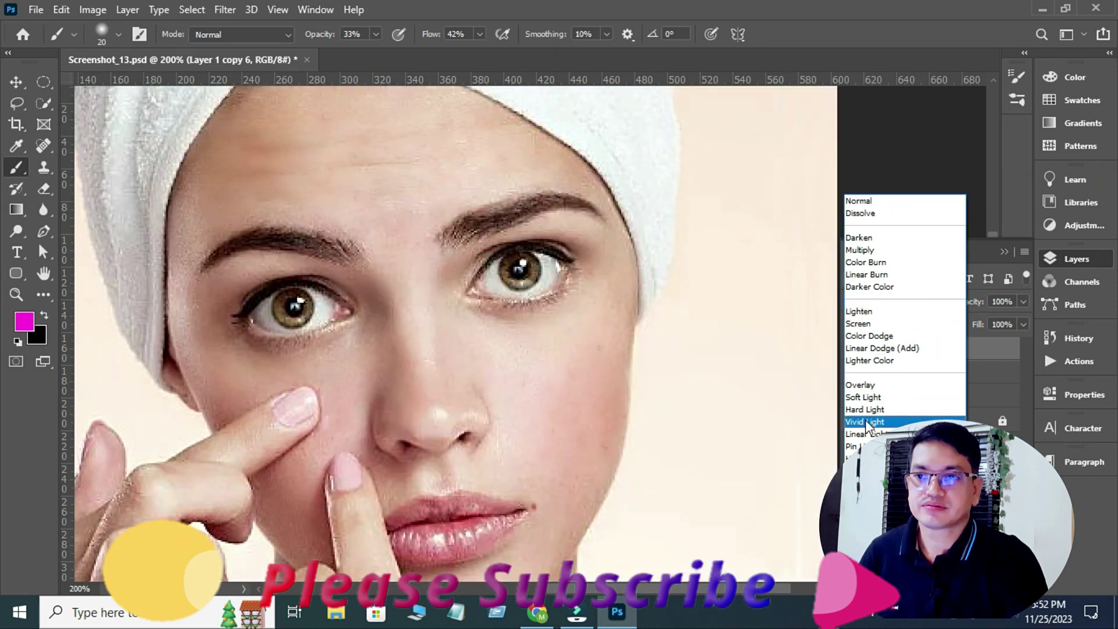
click(865, 421)
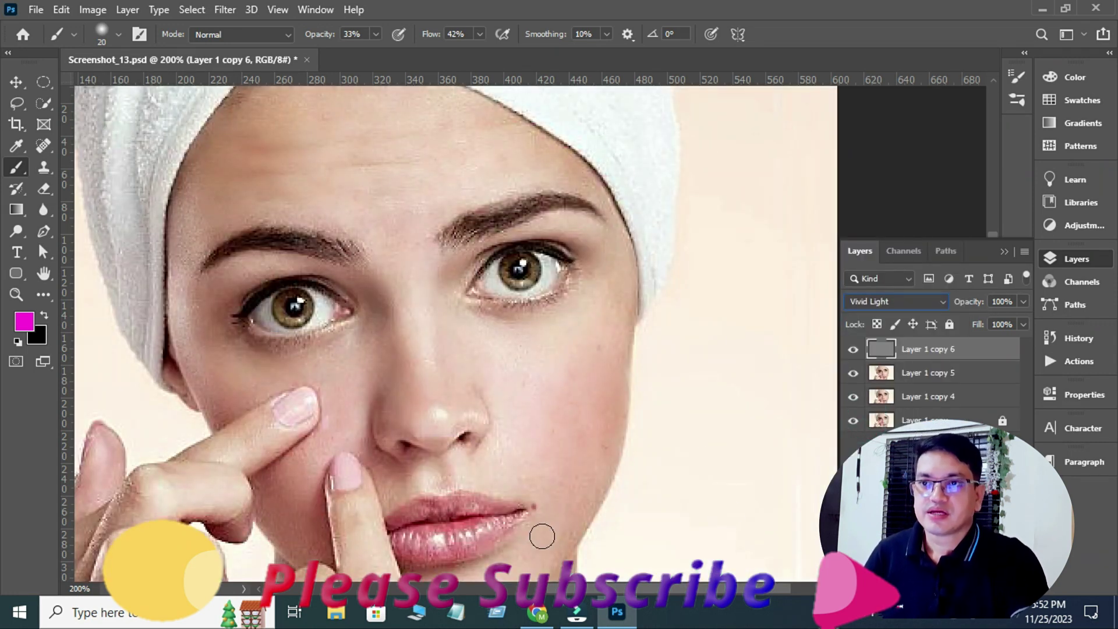
click(854, 349)
click(853, 350)
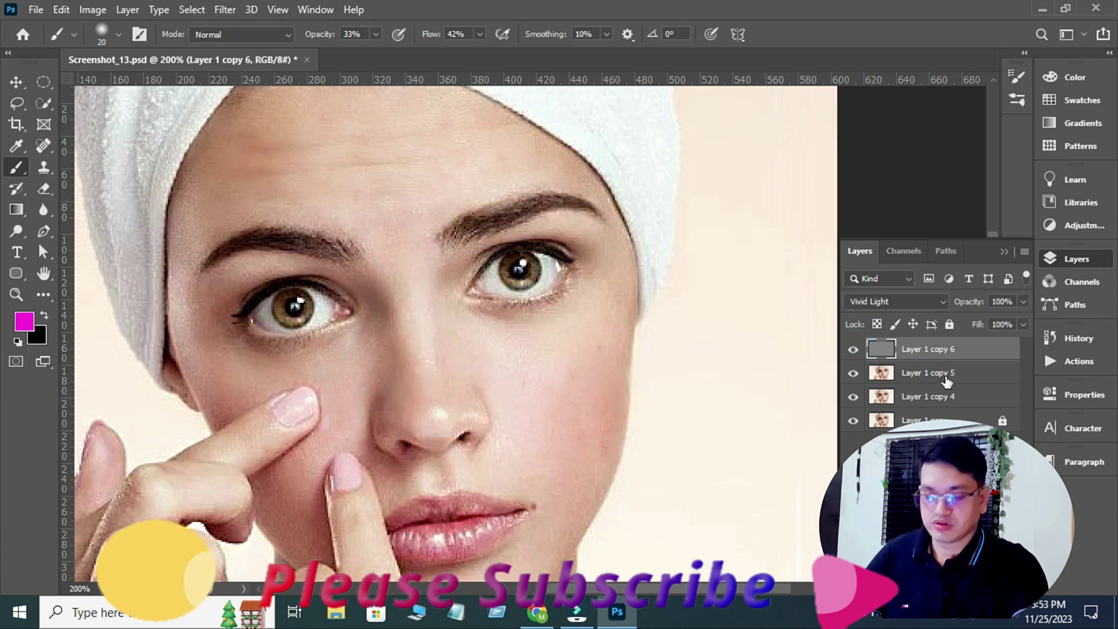
key(Delete)
key(ctrl+minus)
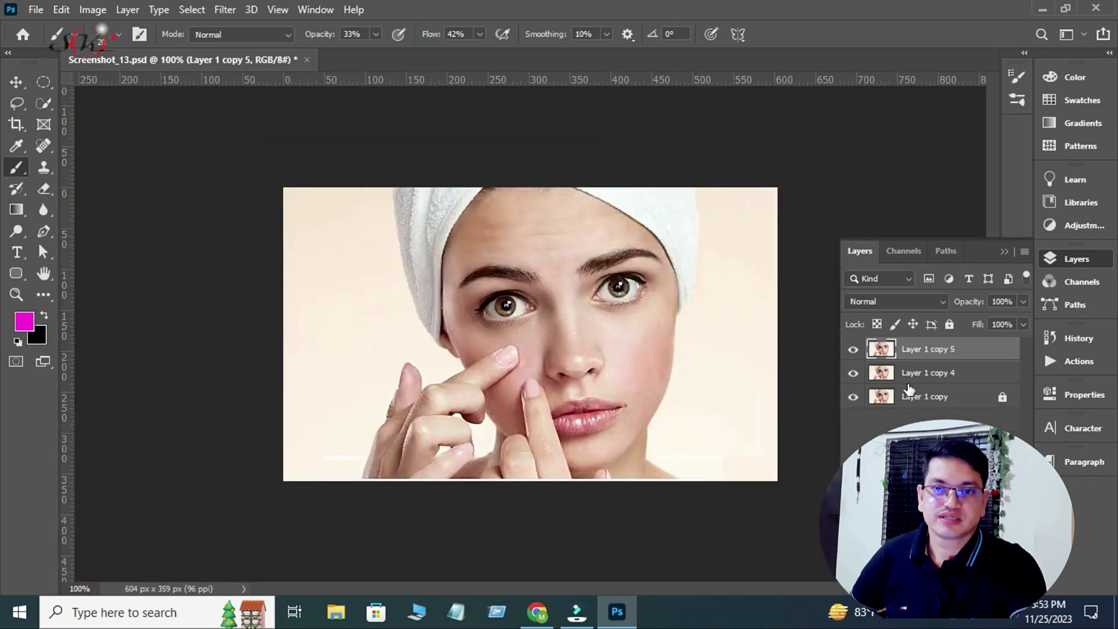
- Hide Layer 1 copy 4 and toggle the visibility of Layer 1 copy 5 to compare the sharpened portrait with the original
click(853, 373)
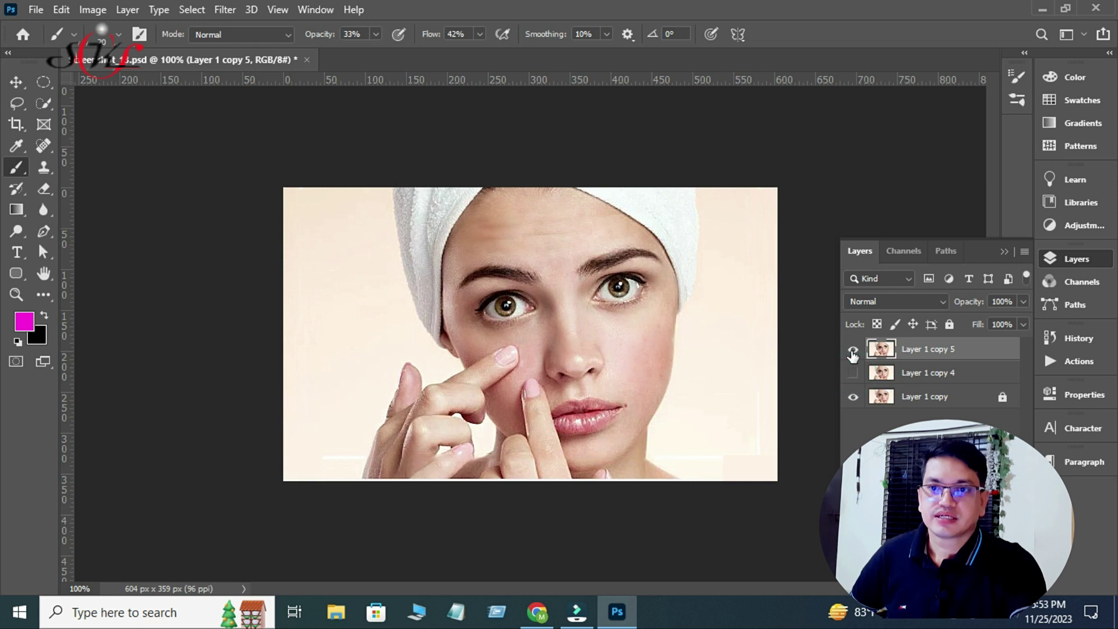
click(853, 351)
click(852, 351)
click(853, 351)
key(ctrl+plus)
click(853, 351)
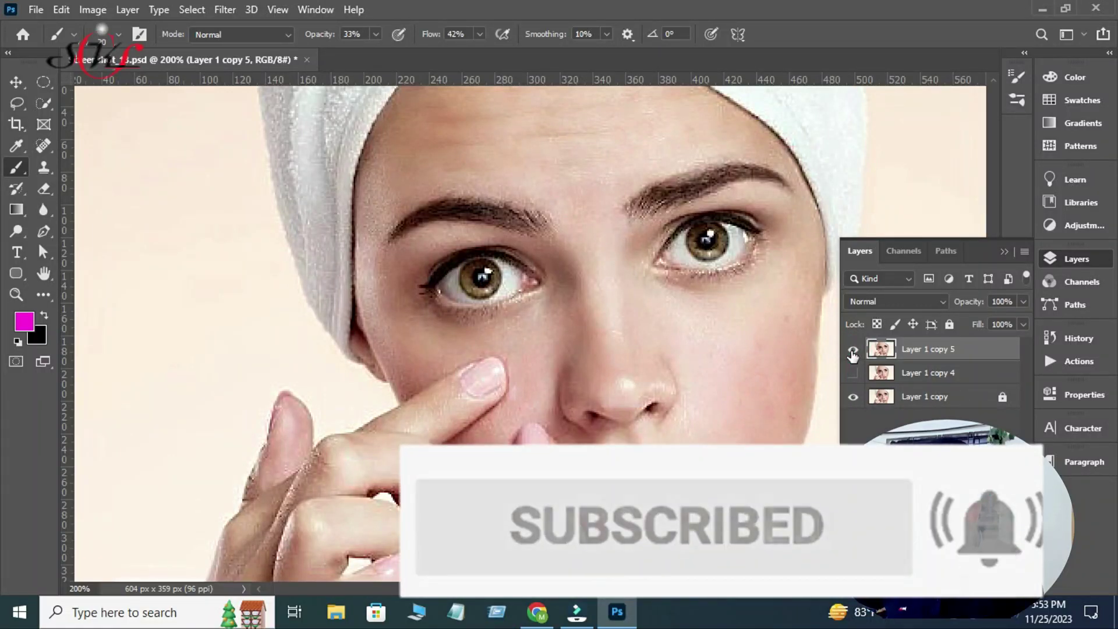
drag(611, 475, 478, 334)
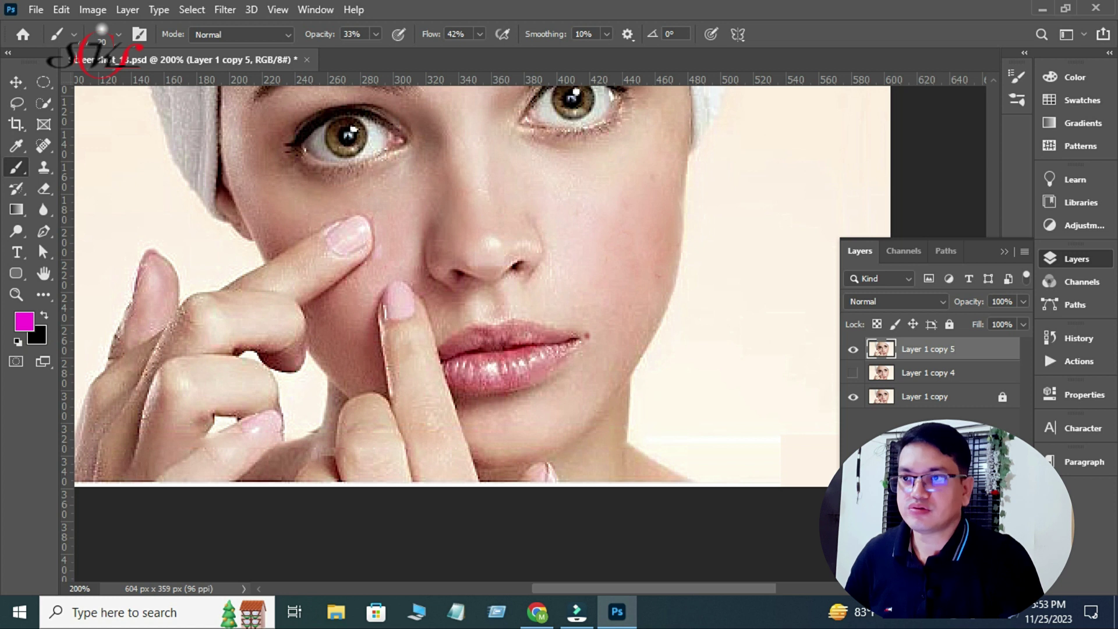
- Paint the lips magenta on a new layer with the brush at 33% opacity, and set the layer's blend mode to Overlay
key(ctrl+shift+alt+n)
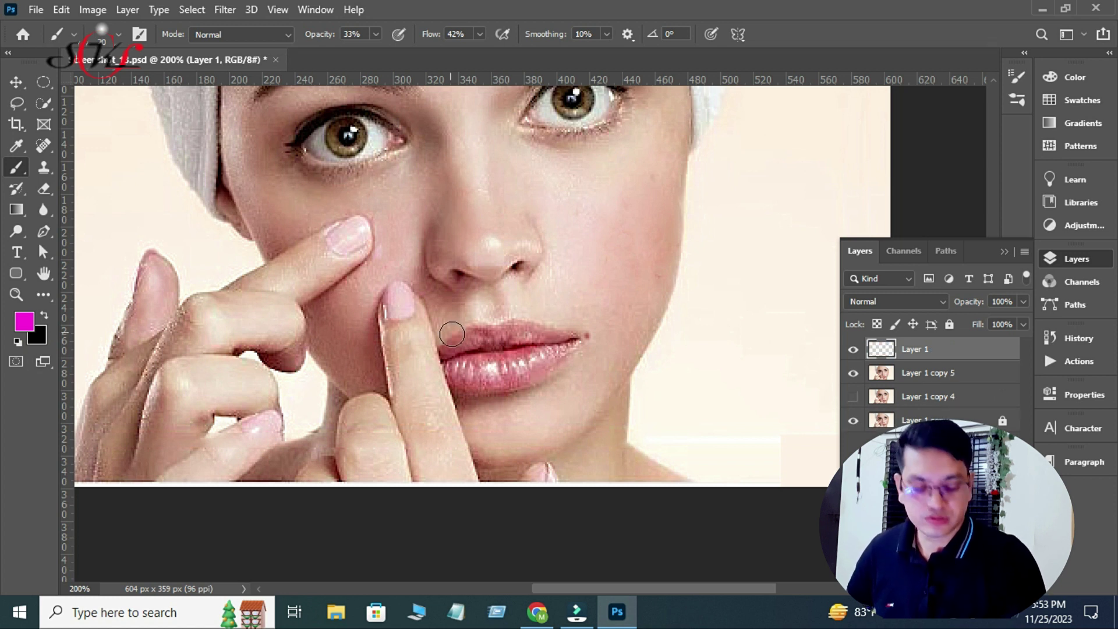
scroll(453, 354, up, 1)
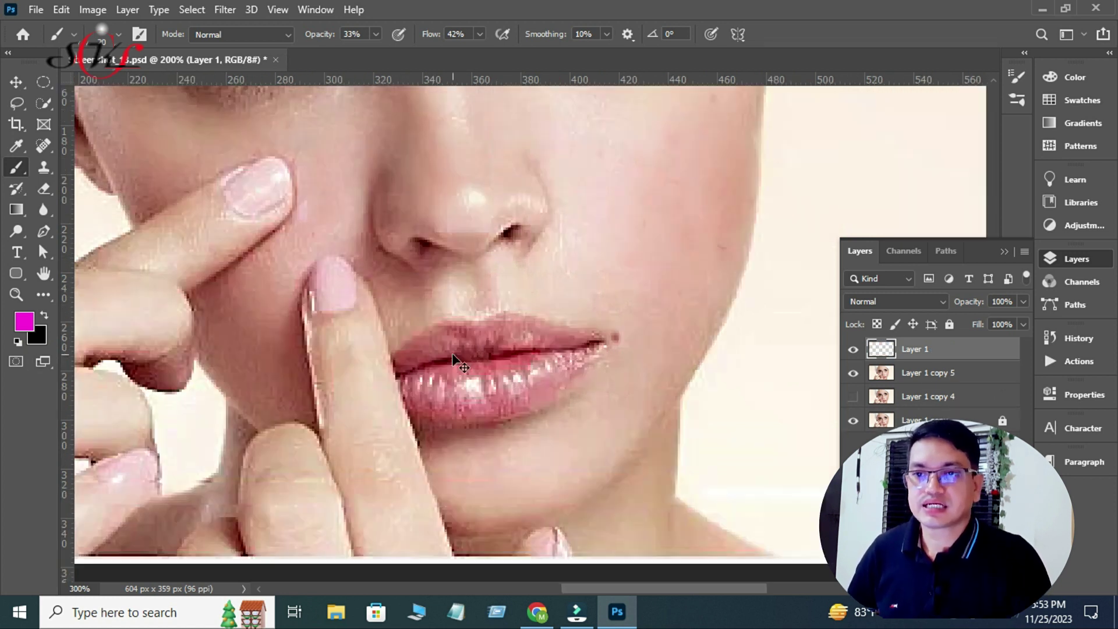
drag(480, 405, 455, 312)
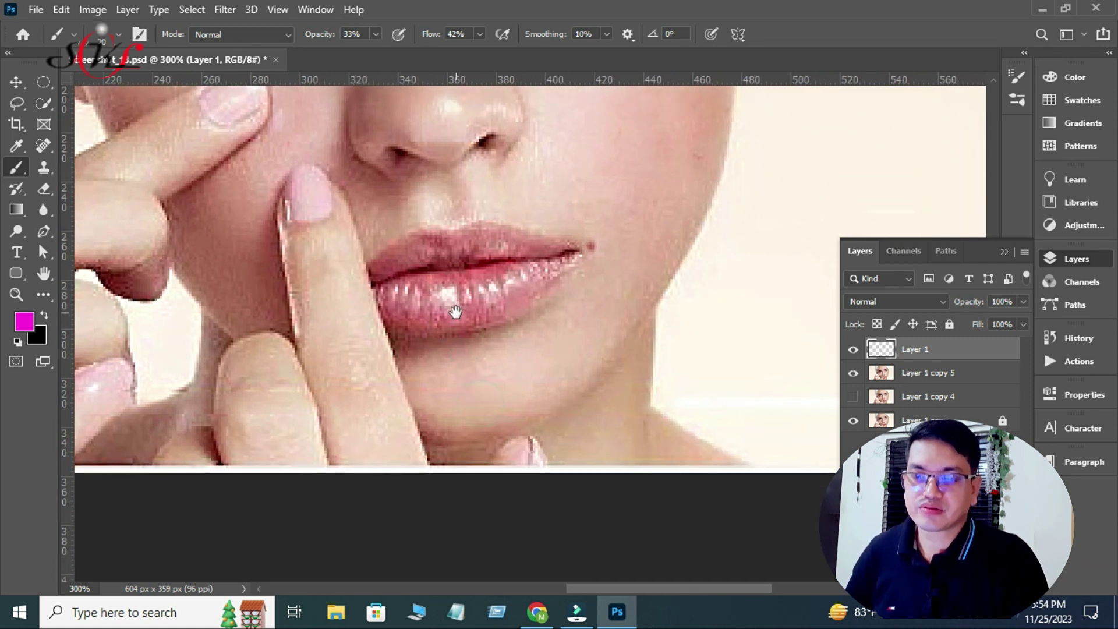
key(bracketleft)
key(bracketleft)
key(bracketleft)
key(bracketleft)
key(bracketleft)
key(bracketleft)
key(bracketleft)
key(bracketleft)
key(bracketleft)
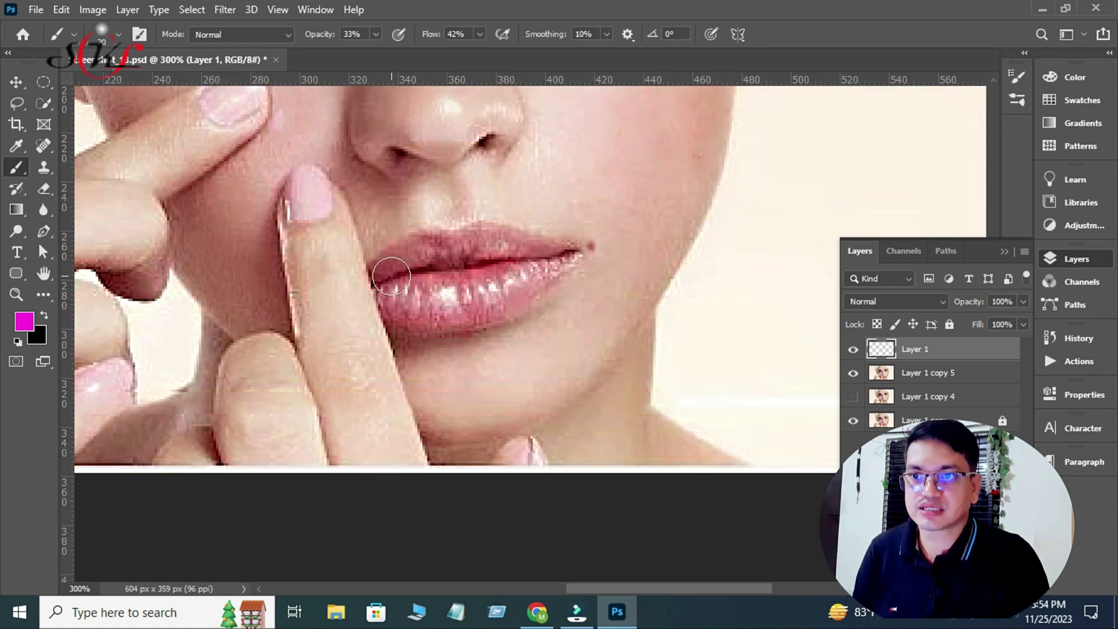
mouse_move(577, 251)
mouse_down()
mouse_move(406, 267)
mouse_move(384, 289)
mouse_move(396, 309)
mouse_move(449, 319)
mouse_move(563, 262)
mouse_move(408, 309)
mouse_up()
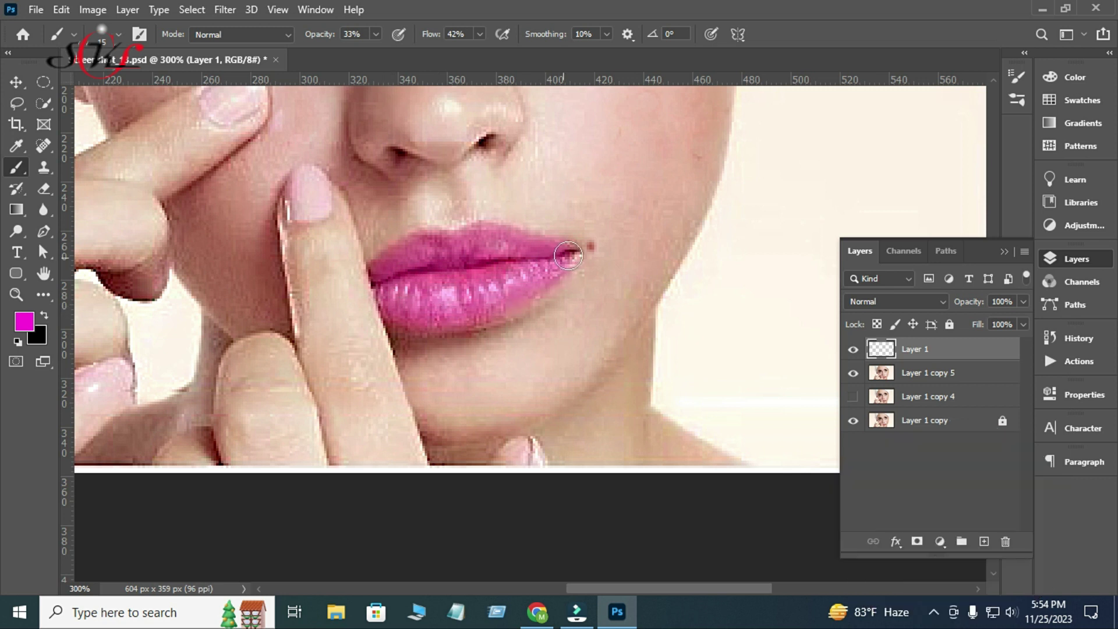
drag(537, 283, 484, 309)
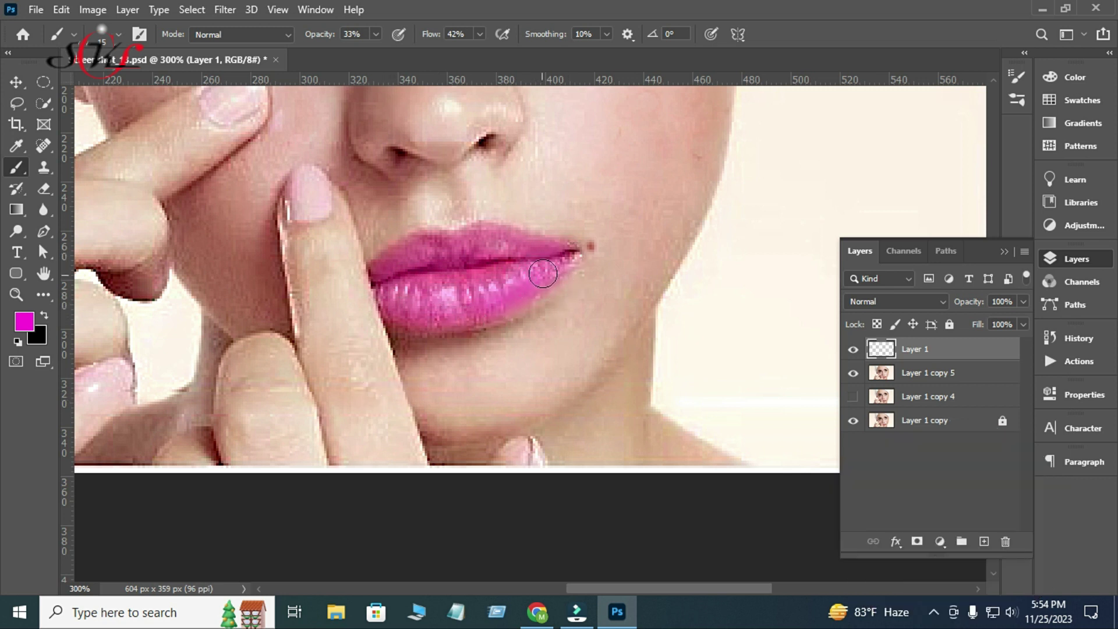
mouse_move(391, 269)
mouse_down()
mouse_move(494, 240)
mouse_move(536, 248)
mouse_up()
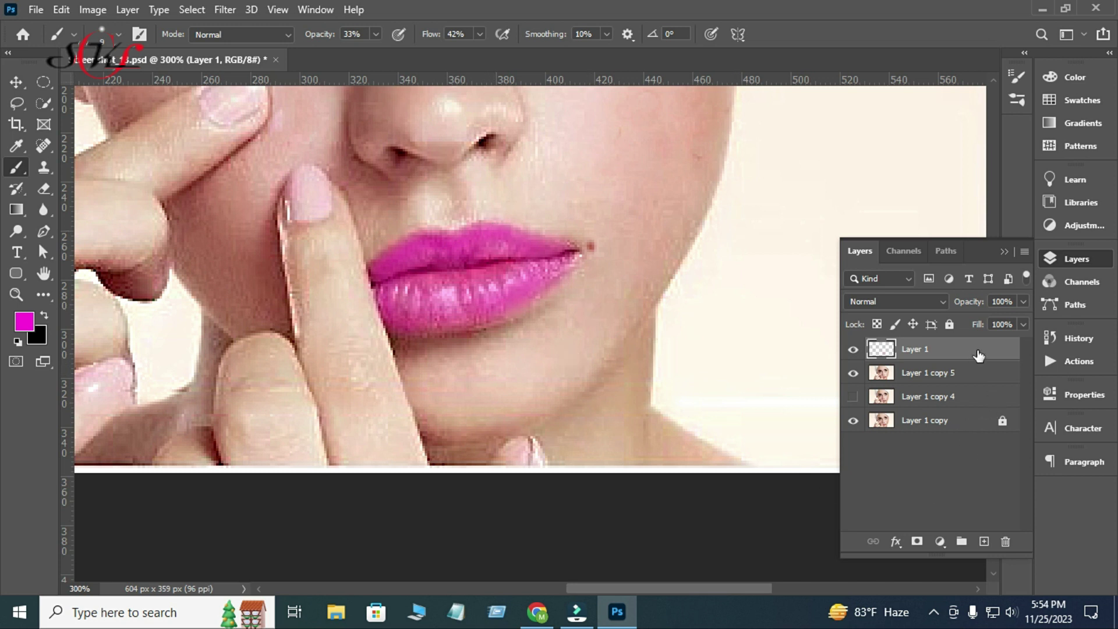
click(927, 303)
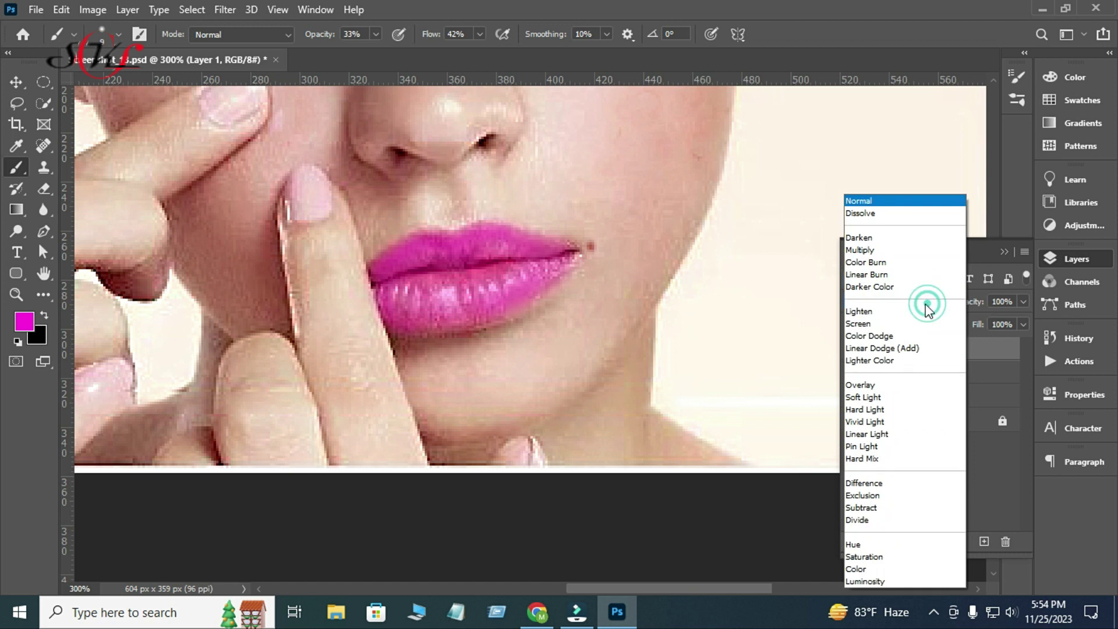
click(862, 386)
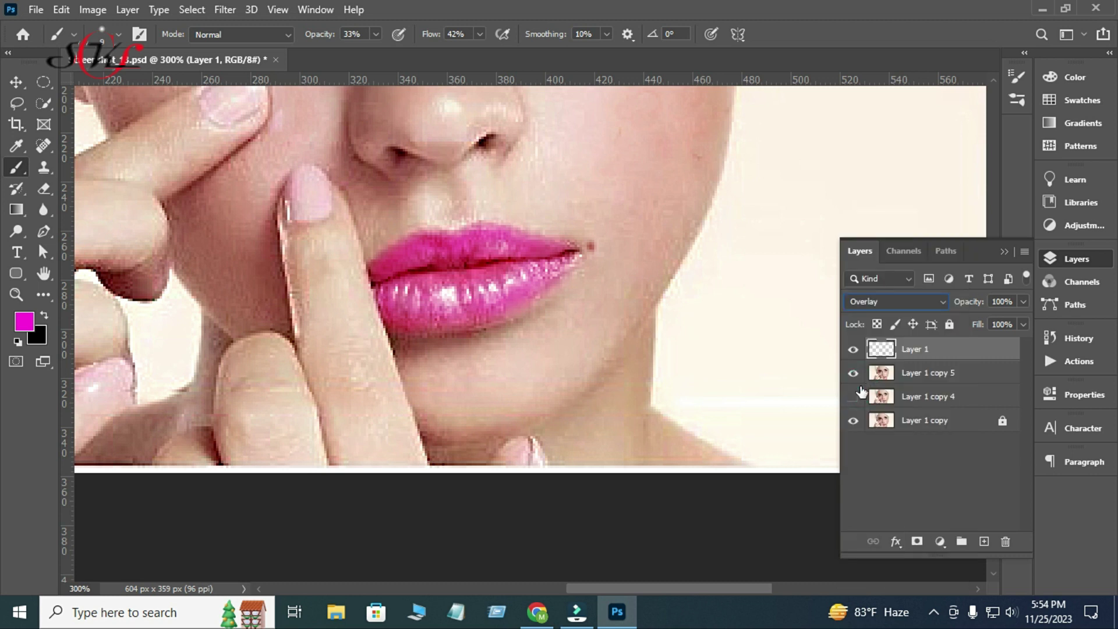
- Raise the brush's opacity and flow to 100%
key(ctrl+minus)
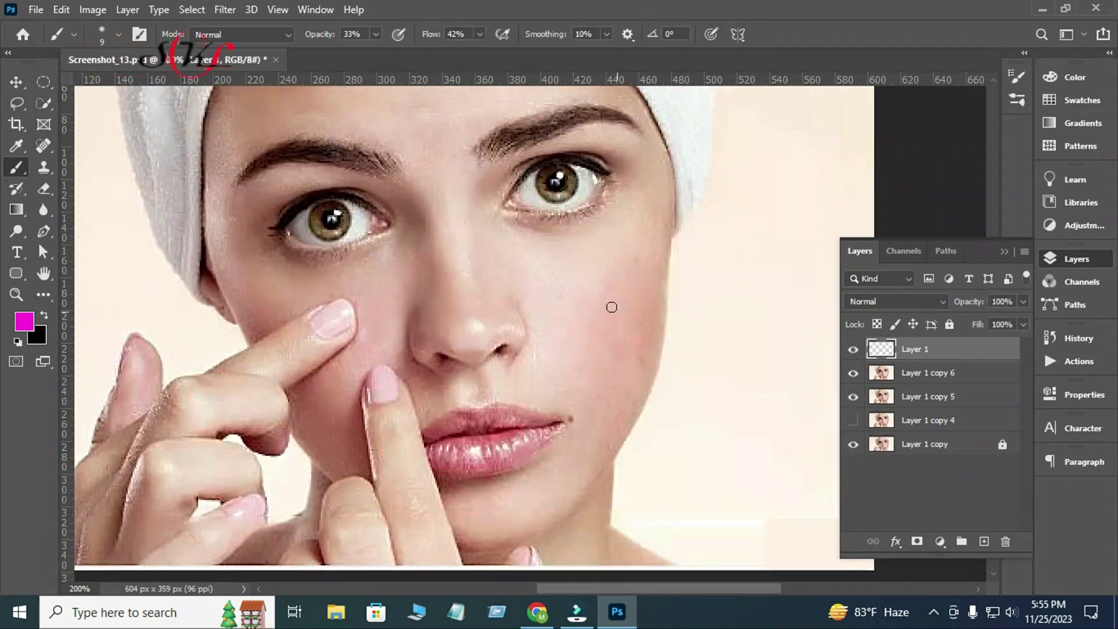
scroll(597, 309, down, 1)
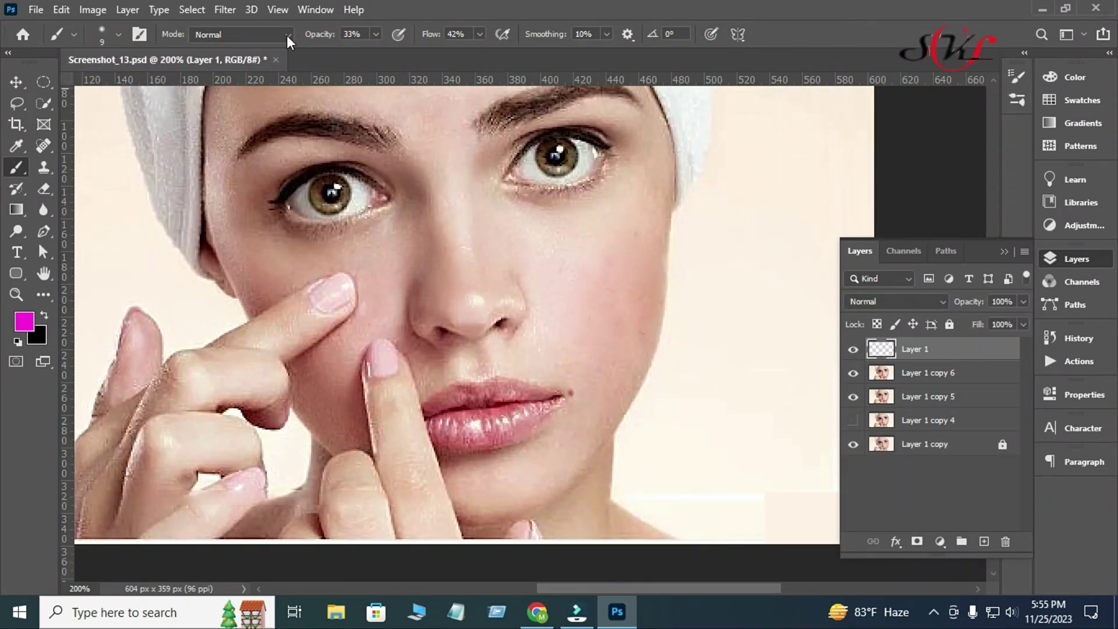
click(374, 35)
drag(375, 51, 528, 54)
click(481, 34)
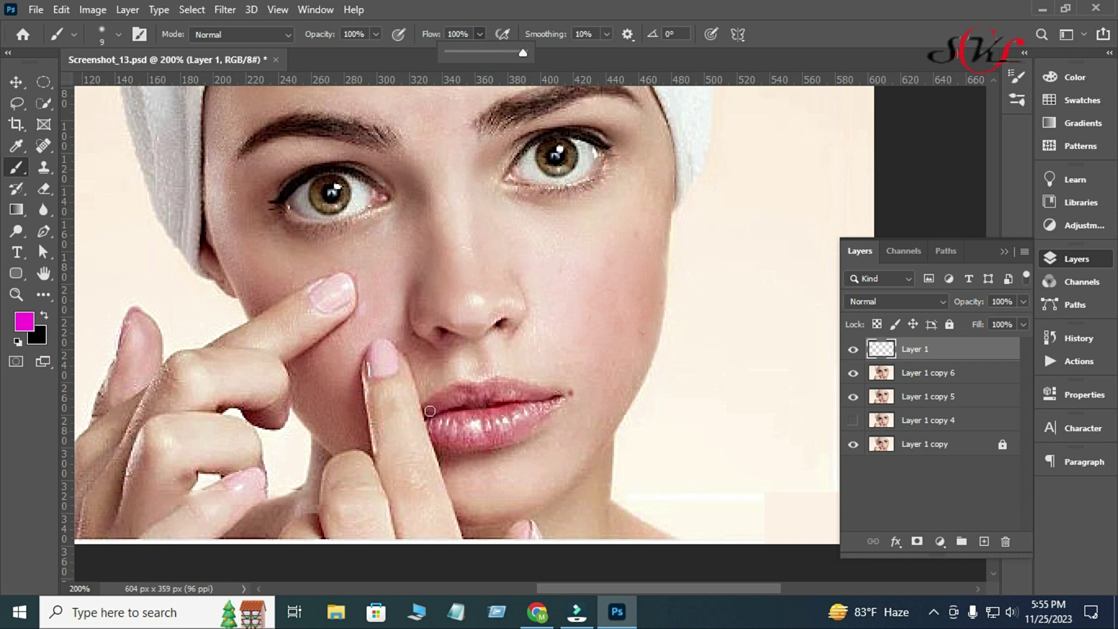
- Outline the lips in magenta on Layer 1 and fill them in completely with solid brush strokes
mouse_move(426, 411)
mouse_down()
mouse_move(455, 387)
mouse_move(528, 387)
mouse_up()
drag(527, 431, 495, 441)
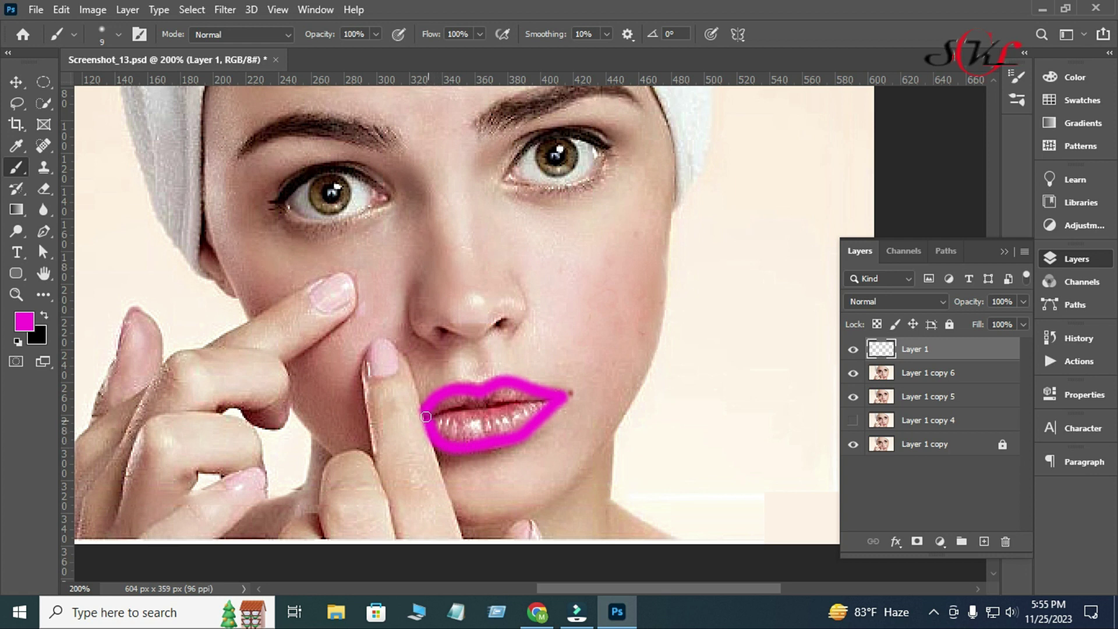
key(bracketright)
key(bracketright)
mouse_move(460, 399)
mouse_down()
mouse_move(454, 416)
mouse_move(524, 410)
mouse_up()
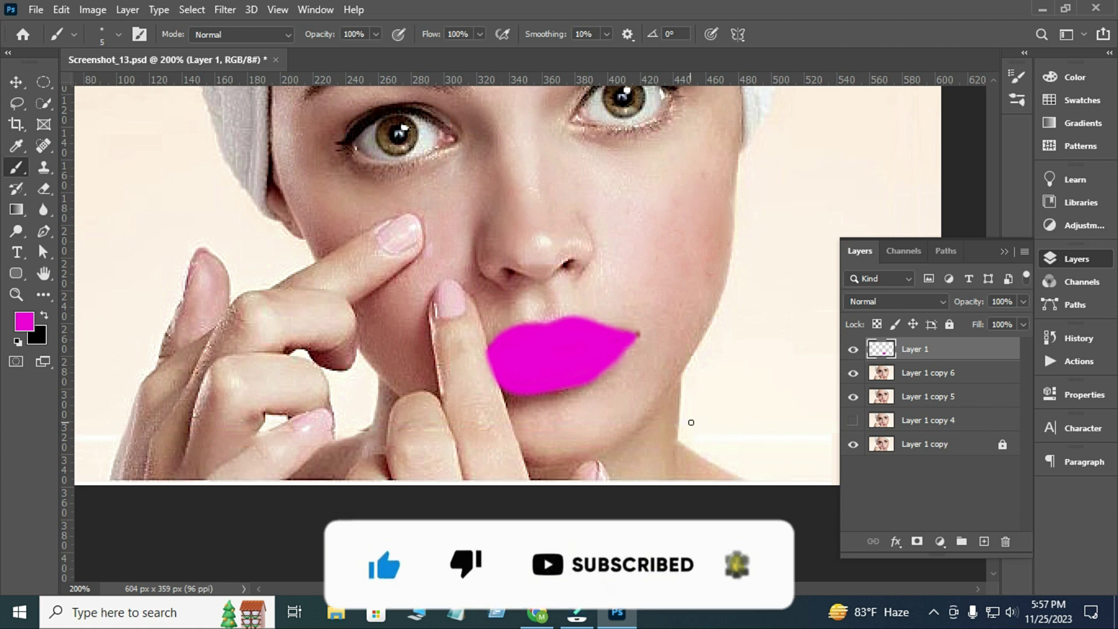
- Set Layer 1, holding the lip colour, to Soft Light blending at 83% opacity
click(932, 302)
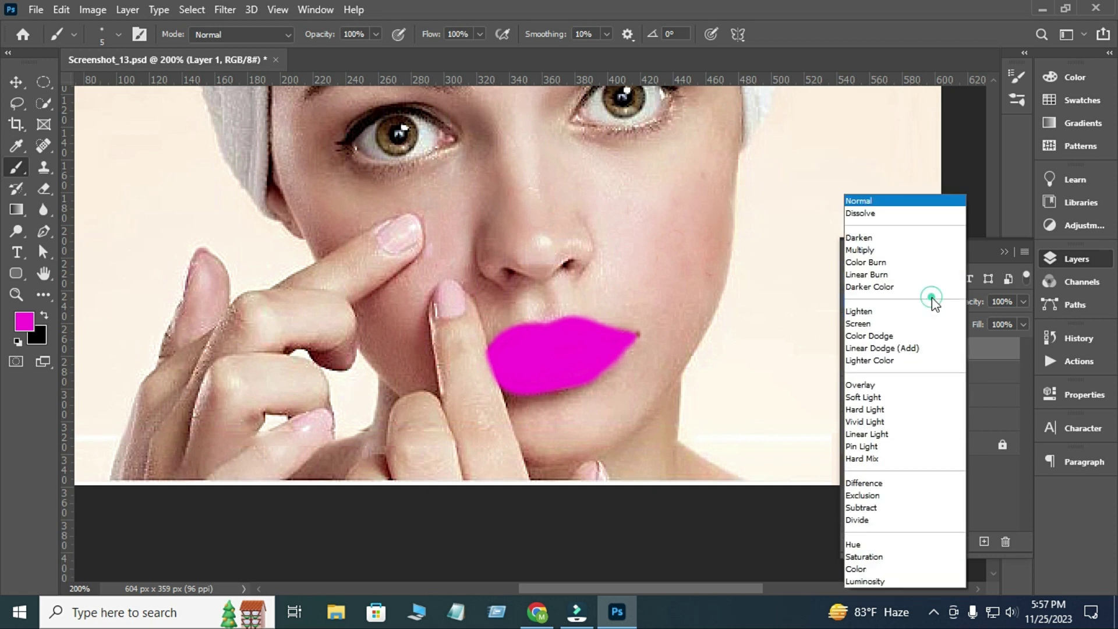
click(860, 396)
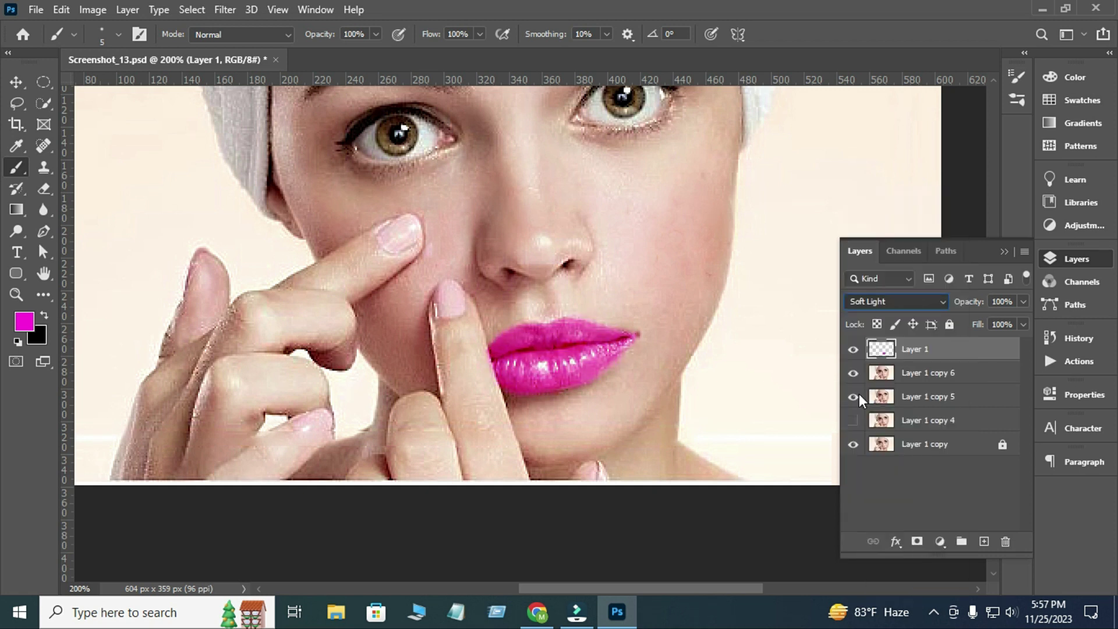
click(1023, 302)
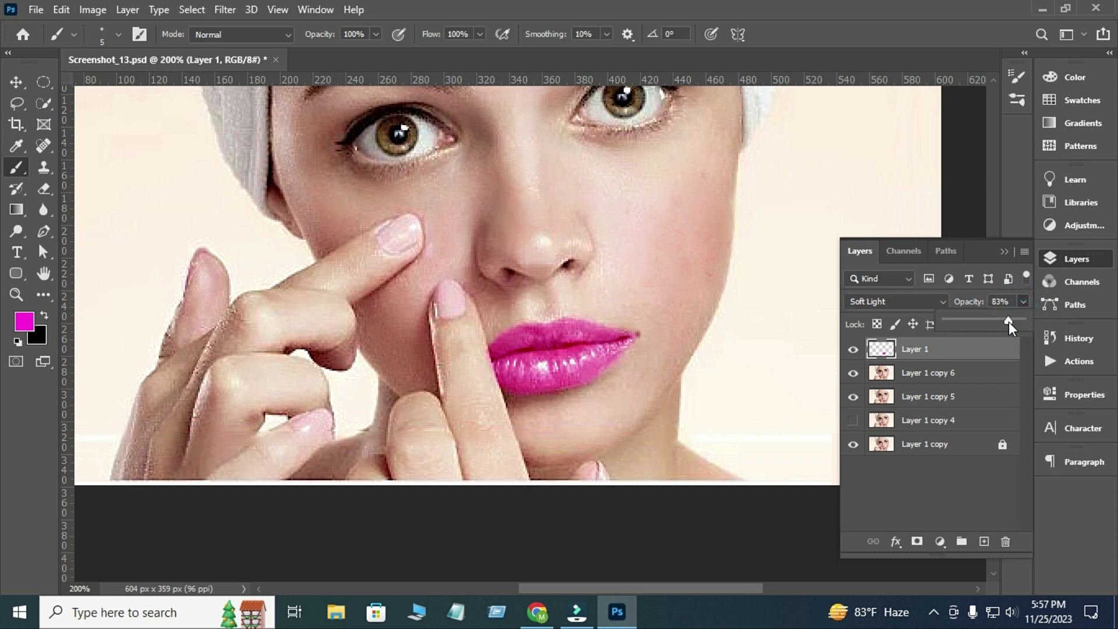
click(1022, 300)
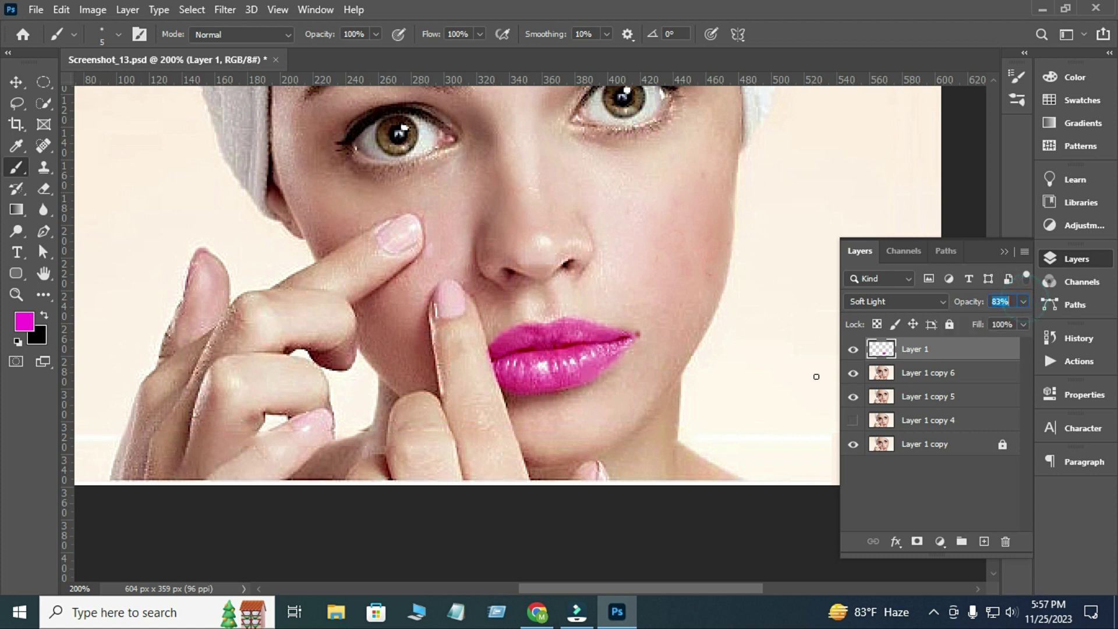
- Open the Blending Options for Layer 1 and move the dialog clear of the lips
click(896, 543)
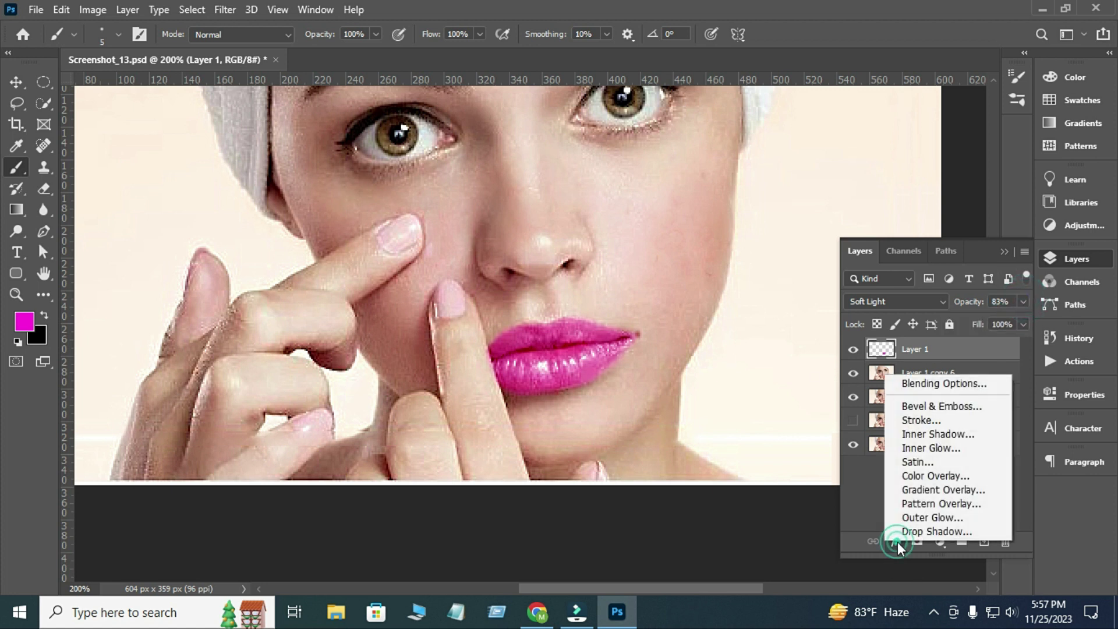
click(962, 387)
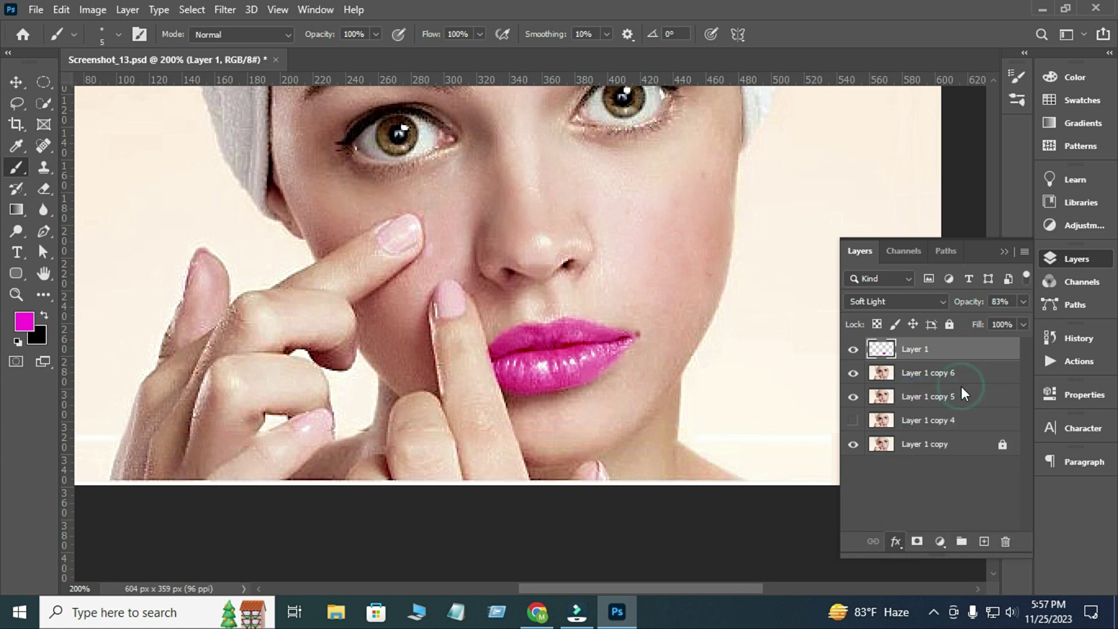
drag(744, 206, 97, 61)
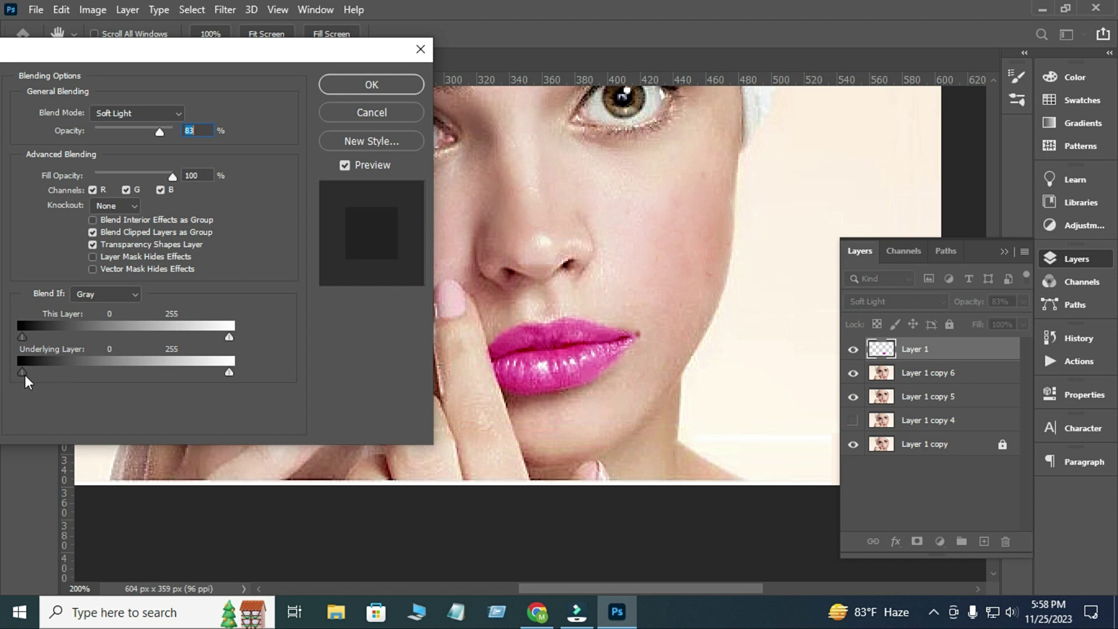
drag(22, 373, 78, 374)
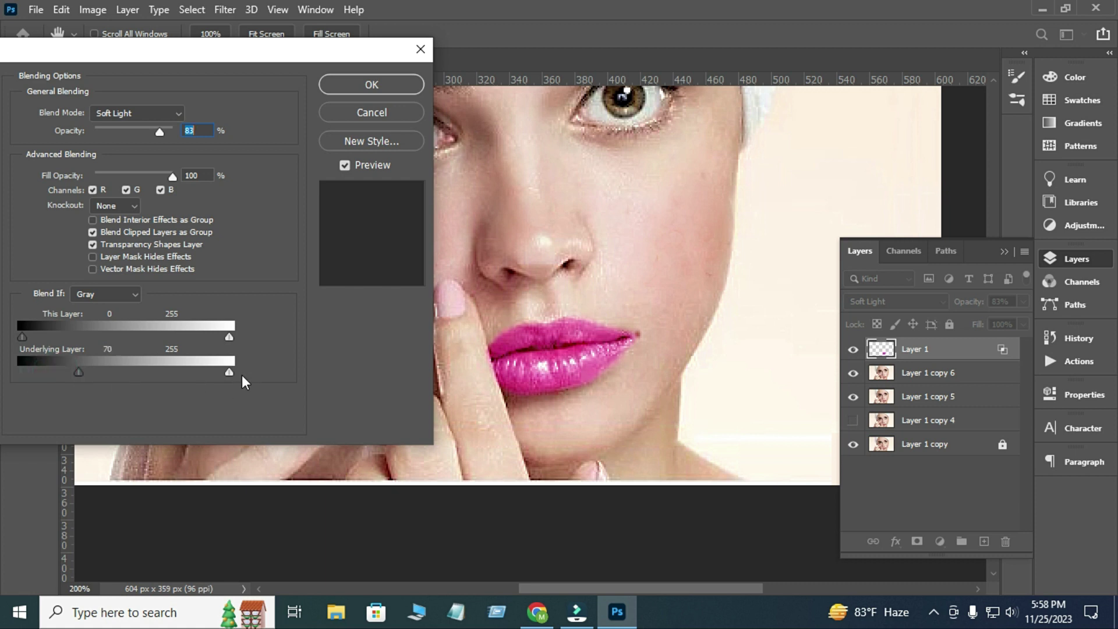
mouse_move(231, 373)
mouse_down()
mouse_move(211, 372)
mouse_move(231, 373)
mouse_up()
drag(79, 372, 19, 376)
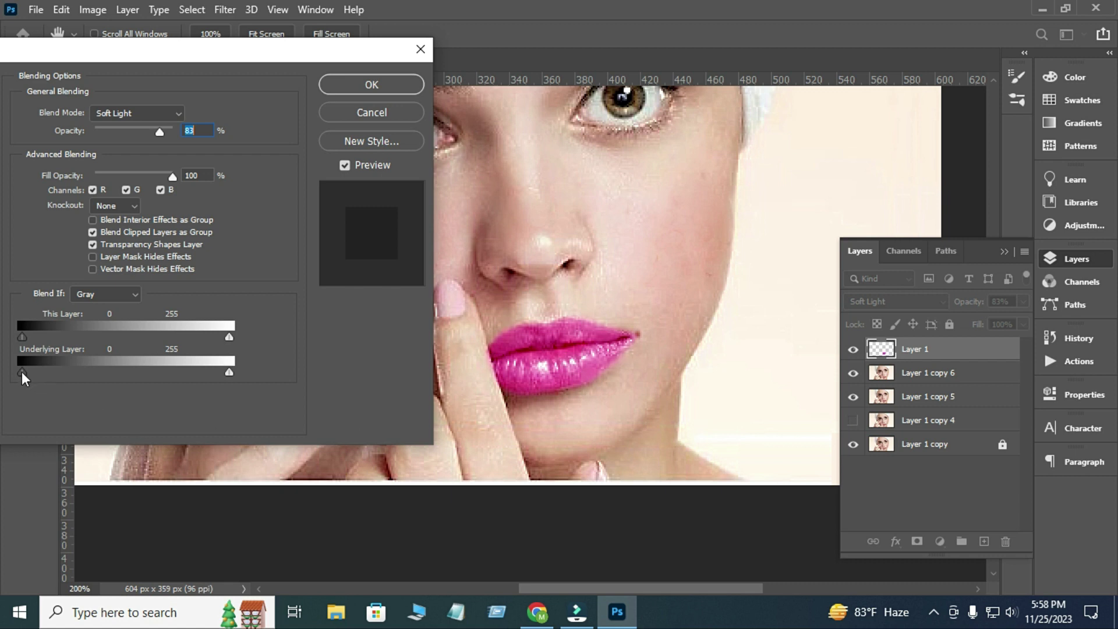
- Split the shadow end of Layer 1's Blend If range for the Underlying Layer to 26 / 87
drag(23, 372, 50, 372)
alt+click(39, 372)
drag(39, 371, 102, 386)
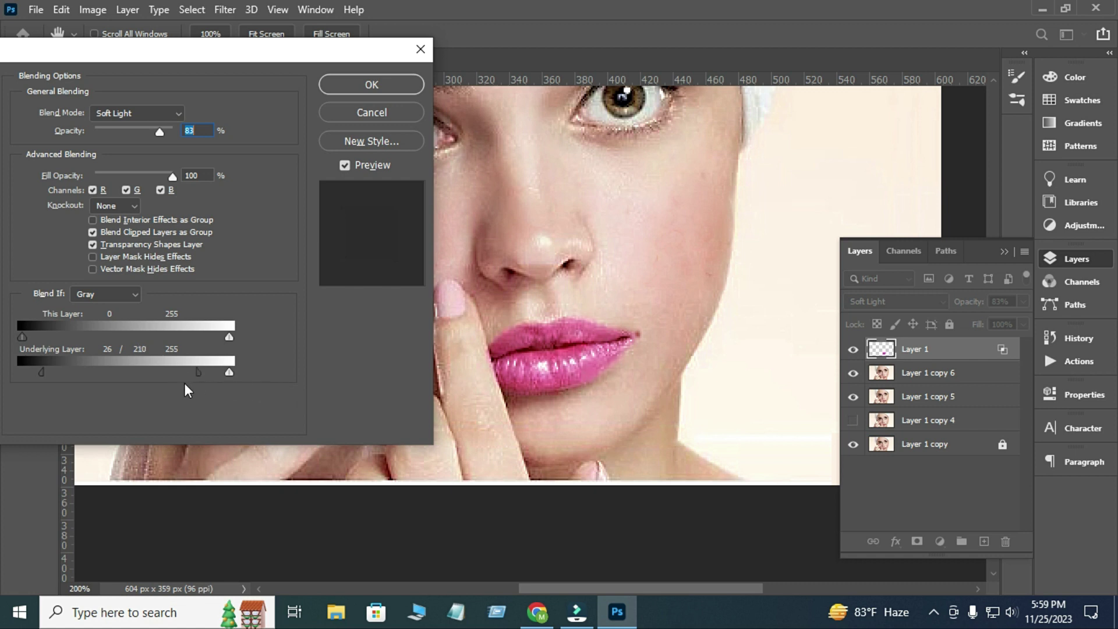
drag(113, 389, 88, 380)
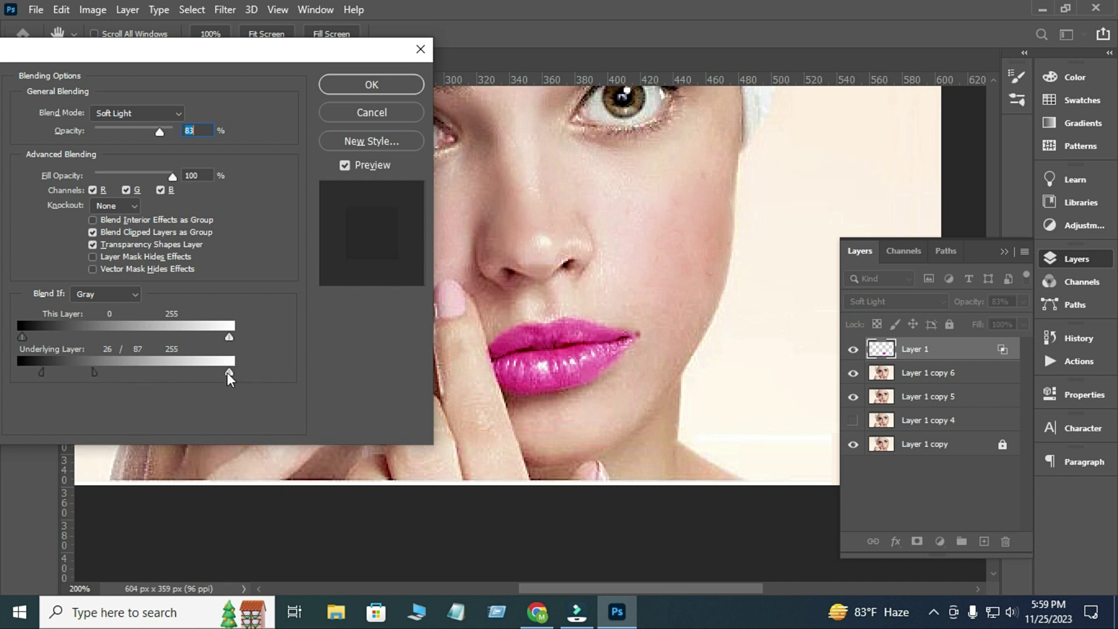
- Split and adjust the highlight end of the Underlying Layer's Blend If range, and apply the blending options
key(alt)
drag(225, 373, 214, 374)
drag(114, 376, 222, 379)
key(alt)
alt+click(222, 374)
click(369, 86)
- Add a new empty layer above Layer 1 for the skin blush
scroll(592, 379, up, 3)
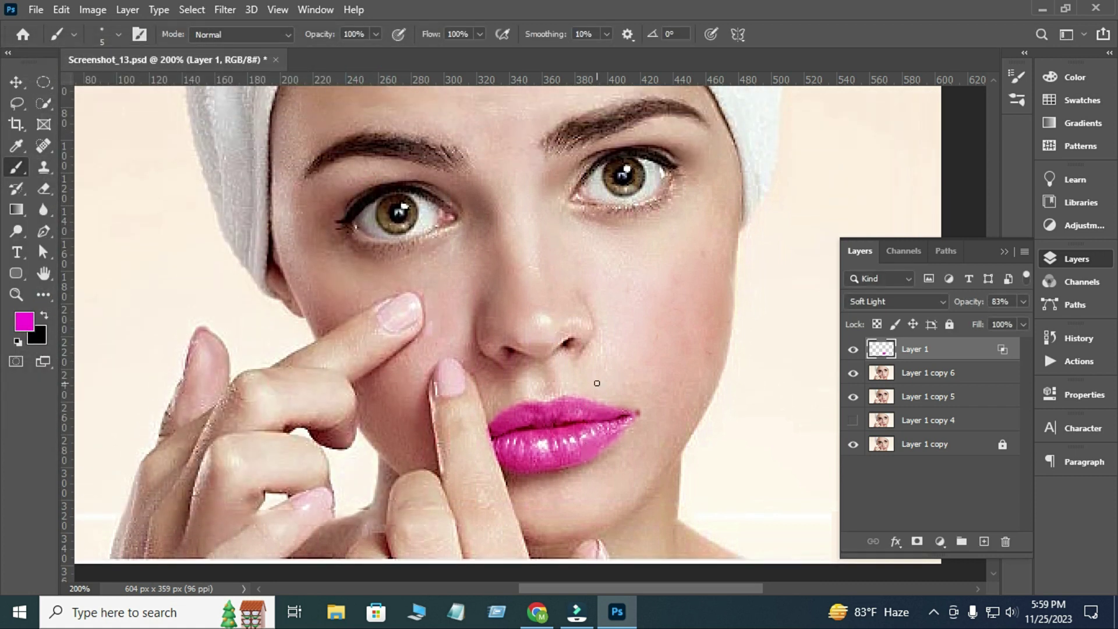
click(984, 541)
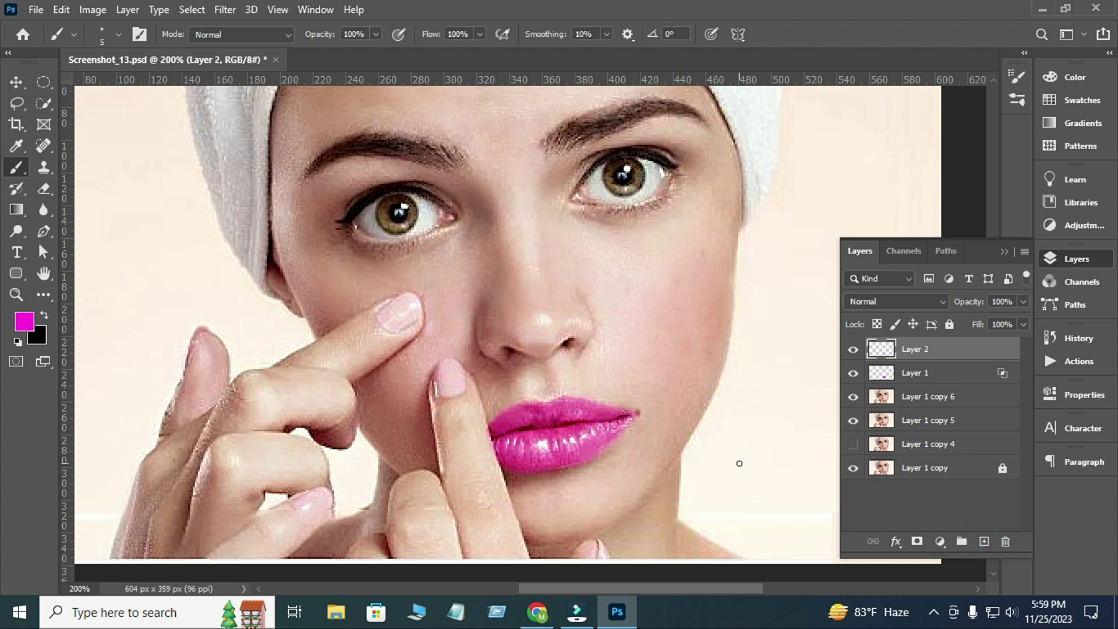
click(682, 313)
key(ctrl+minus)
key(ctrl+plus)
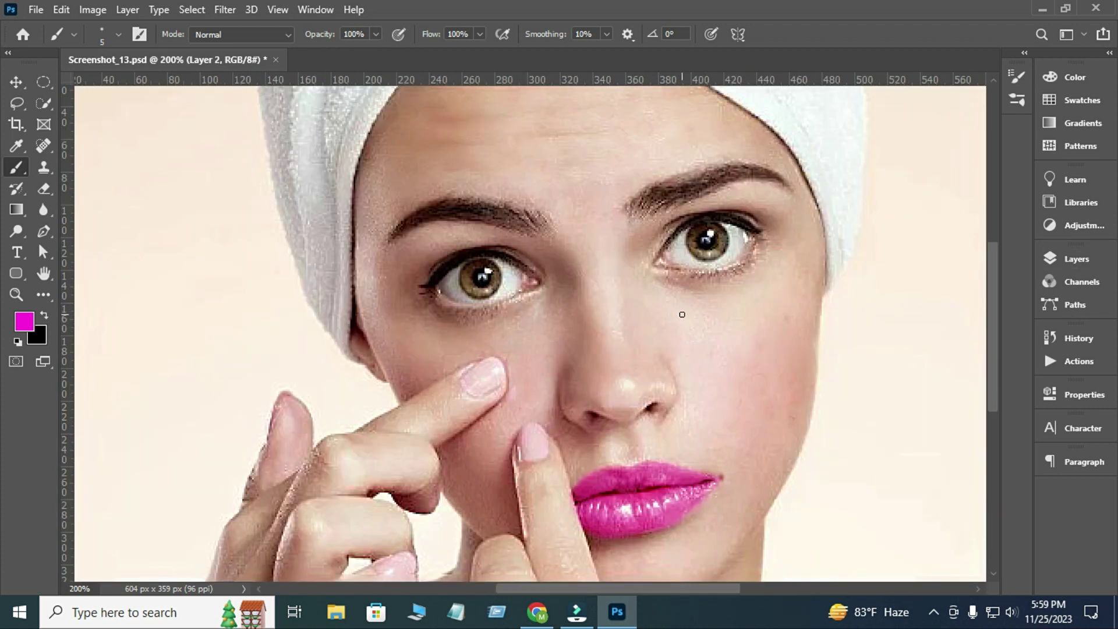
drag(696, 321, 599, 352)
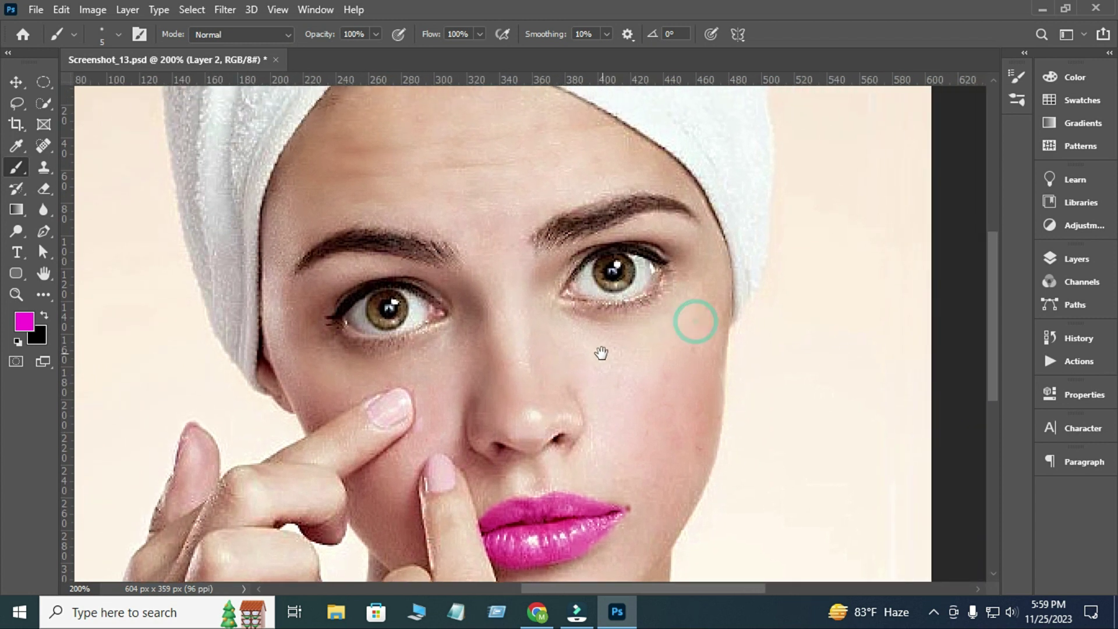
- Set the brush to size 60 with 27% opacity and 31% flow
key(bracketright)
key(bracketright)
key(bracketright)
key(bracketright)
key(bracketright)
key(bracketright)
key(bracketright)
key(bracketright)
key(bracketright)
key(bracketright)
key(bracketright)
key(bracketright)
key(bracketright)
key(bracketright)
key(bracketright)
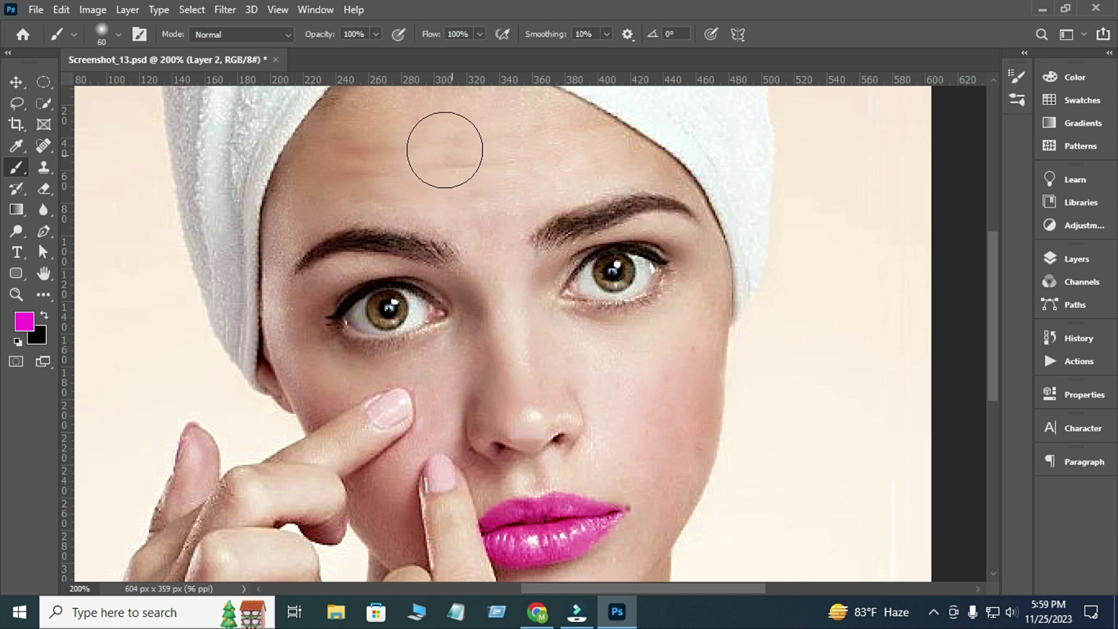
drag(377, 35, 333, 55)
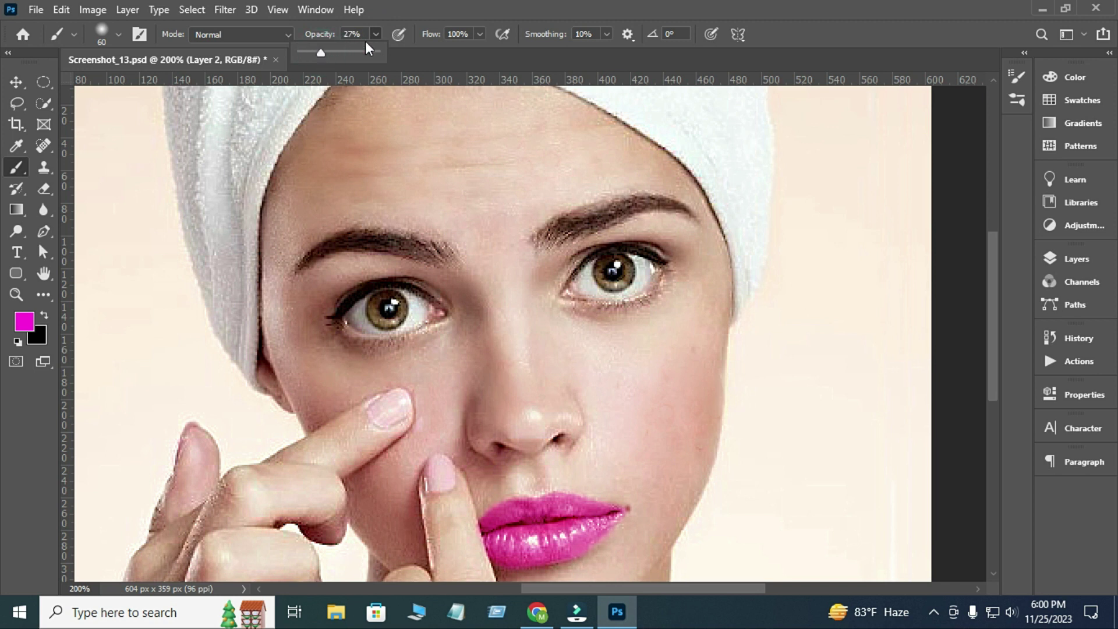
click(480, 34)
click(434, 51)
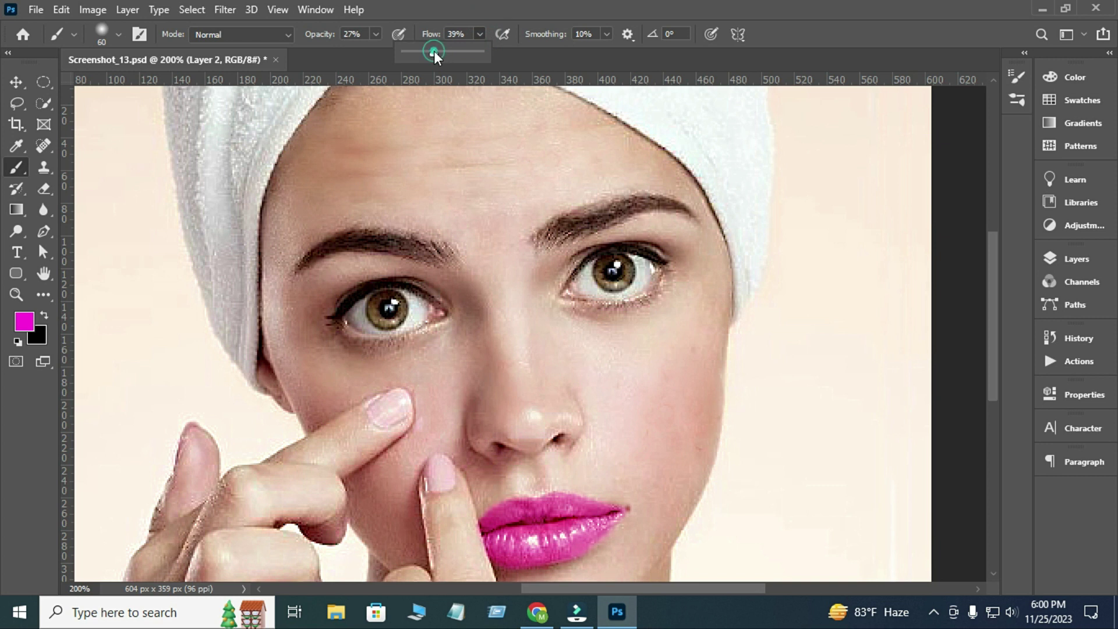
drag(431, 51, 428, 51)
- Paint soft magenta over the forehead, both cheeks, the chin and the nose on Layer 2
drag(367, 161, 560, 175)
mouse_move(647, 374)
mouse_down()
mouse_move(624, 456)
mouse_move(681, 267)
mouse_move(652, 527)
mouse_move(565, 583)
mouse_up()
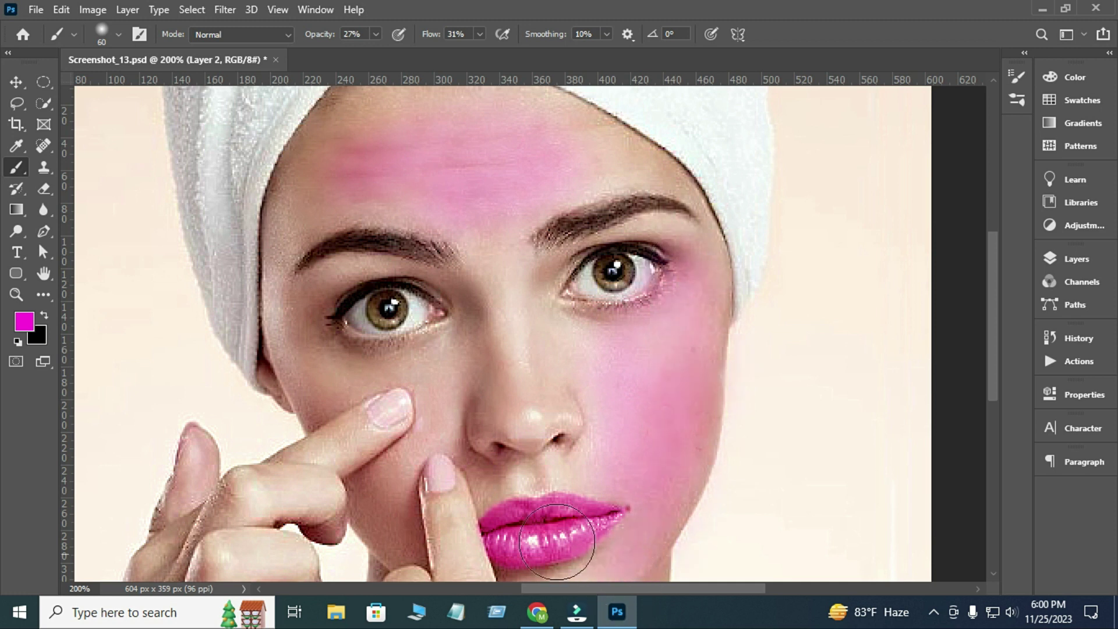
mouse_move(420, 405)
mouse_down()
mouse_move(392, 518)
mouse_move(298, 335)
mouse_up()
mouse_move(361, 169)
mouse_down()
mouse_move(429, 117)
mouse_move(480, 100)
mouse_up()
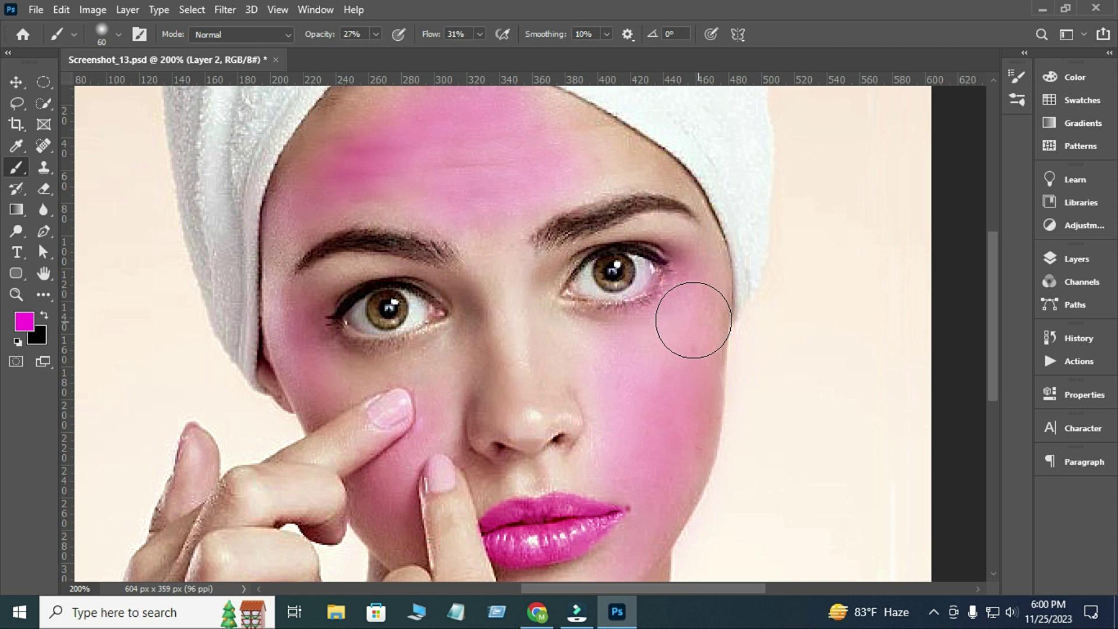
mouse_move(489, 306)
mouse_down()
mouse_move(515, 435)
mouse_move(489, 306)
mouse_up()
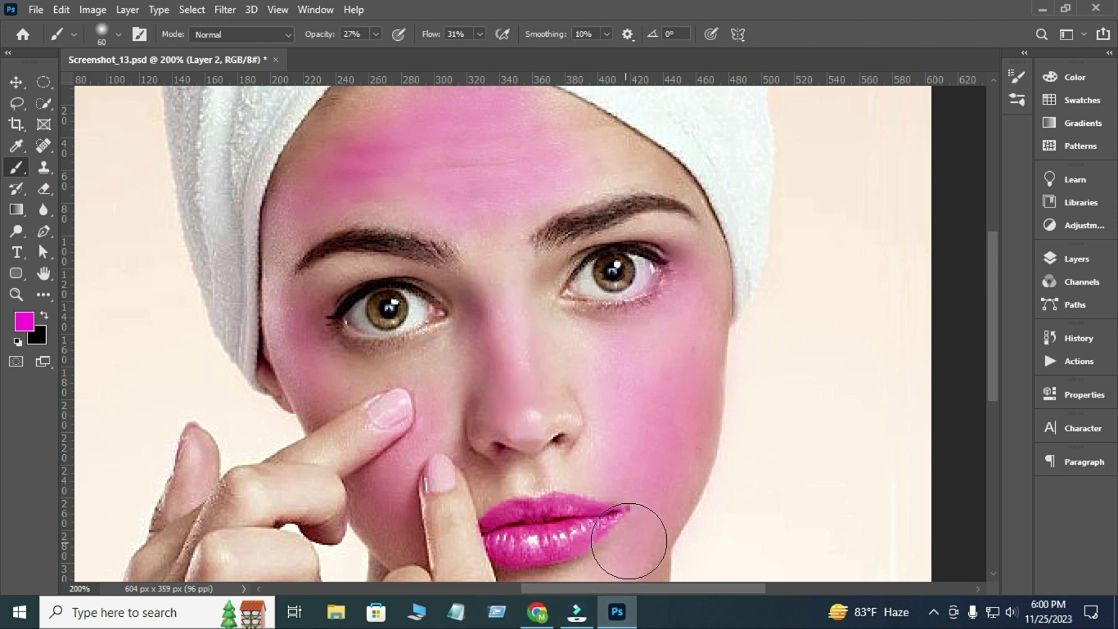
- Set Layer 2, holding the blush, to Soft Light blending at 52% opacity
click(1075, 260)
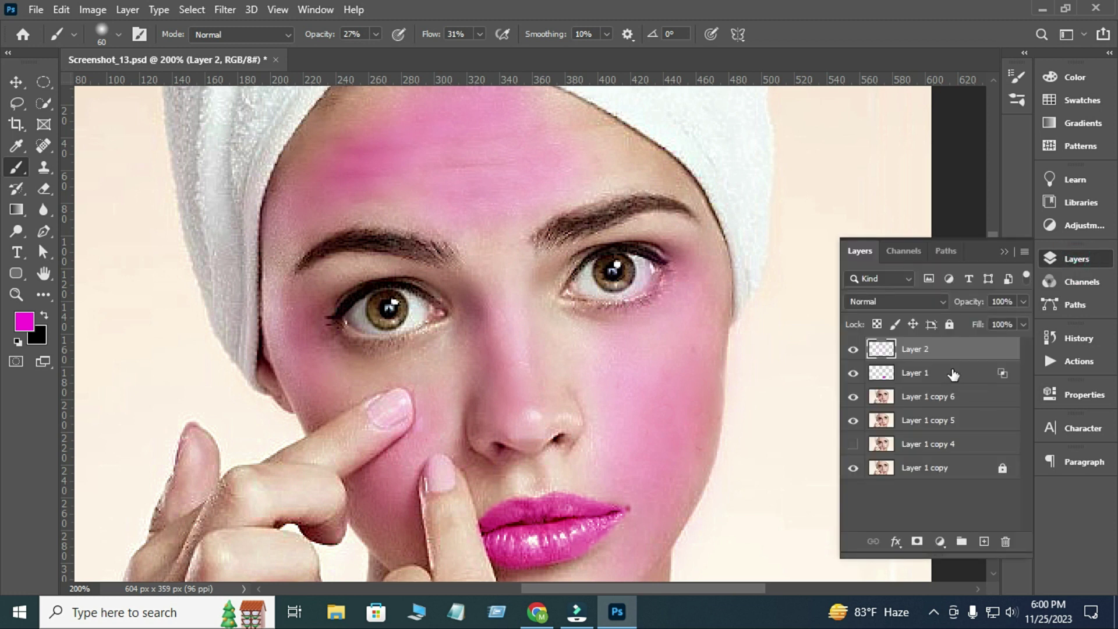
click(945, 300)
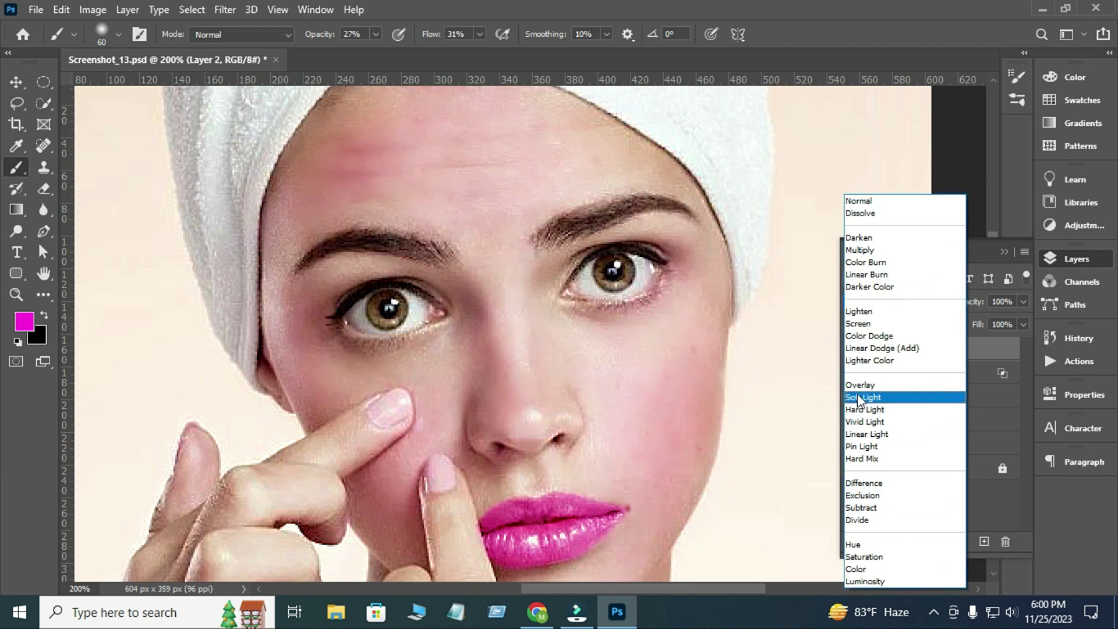
click(857, 396)
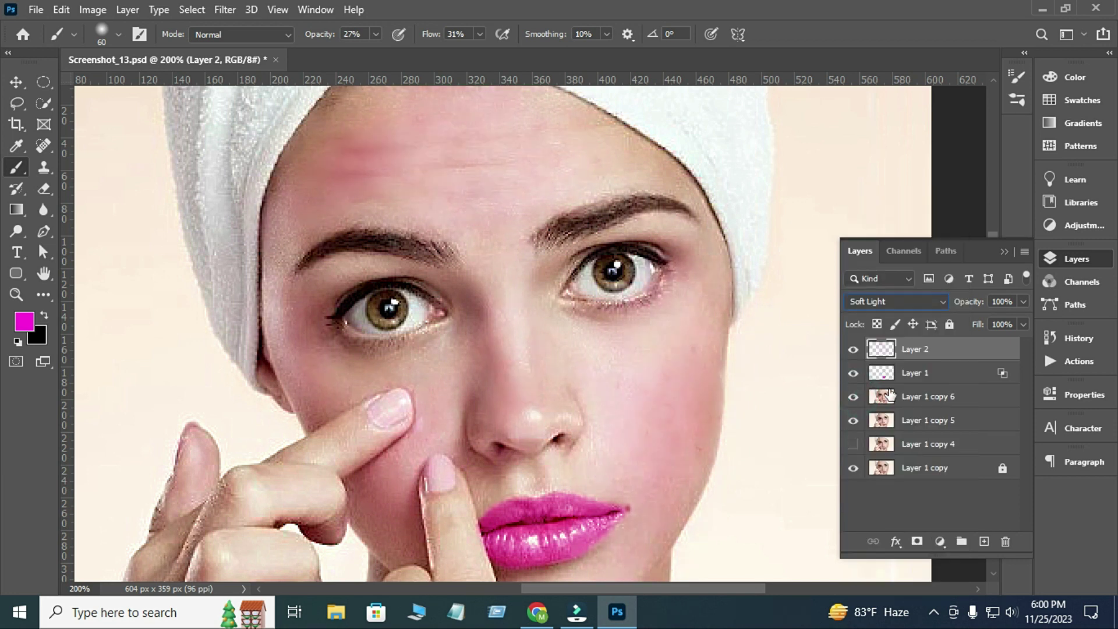
drag(1023, 302, 990, 320)
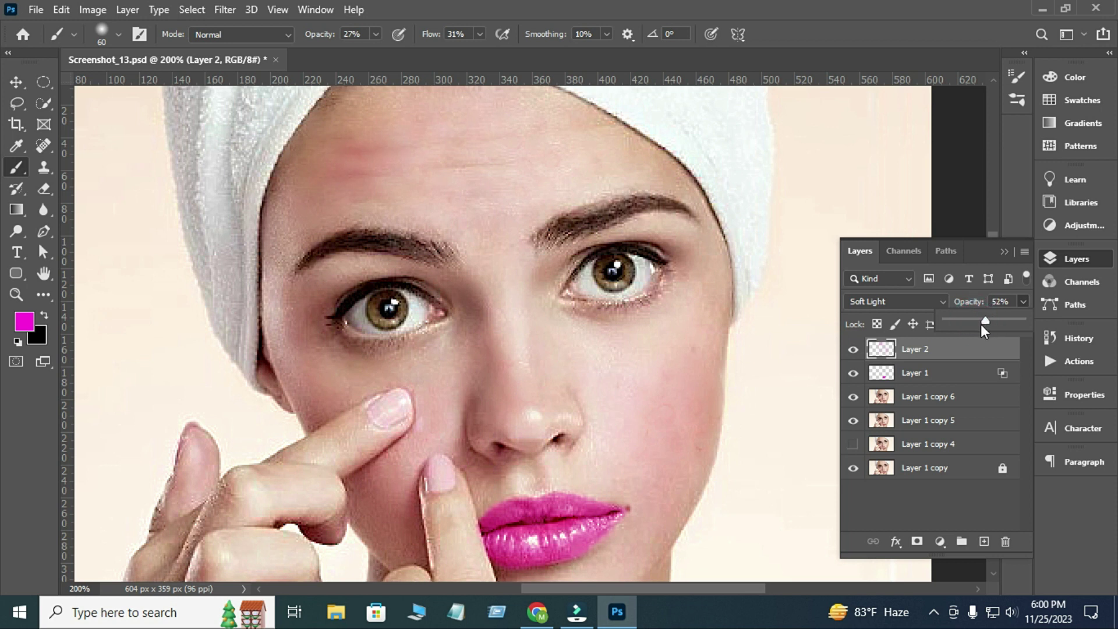
click(1005, 252)
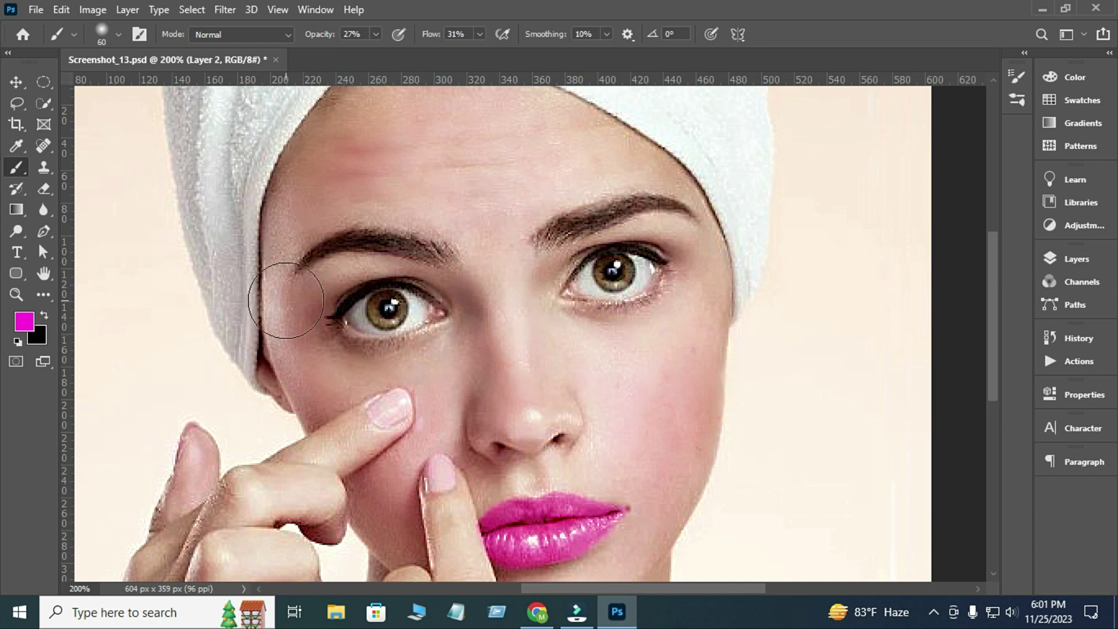
- Stroke over both eyebrows and eyes with the Sharpen Tool at 50% strength on Layer 2
click(44, 215)
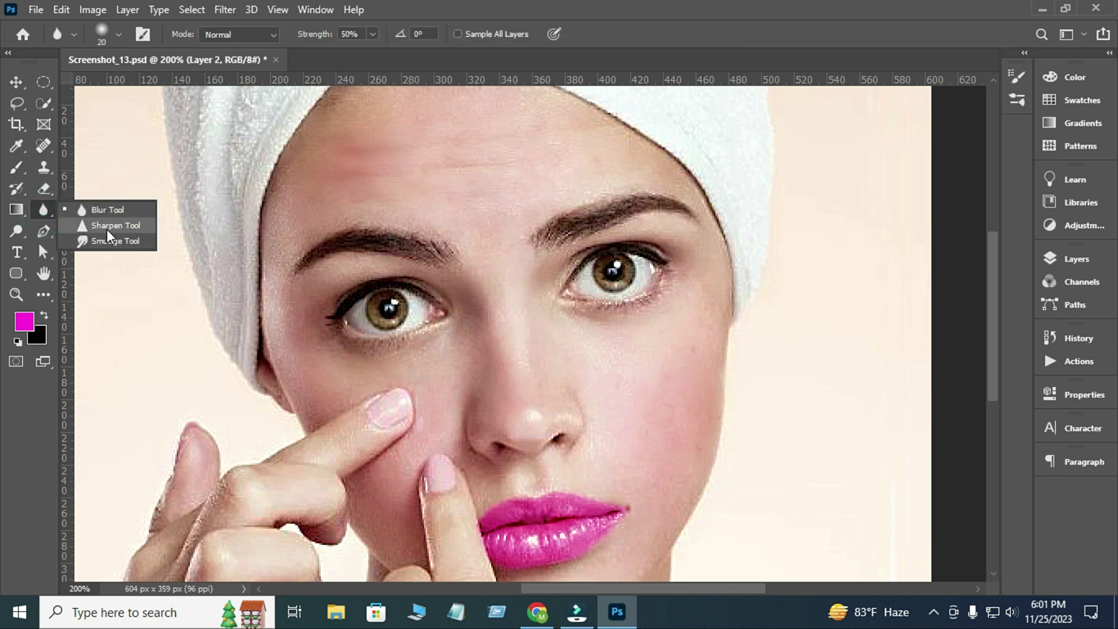
click(106, 229)
mouse_move(439, 254)
mouse_down()
mouse_move(357, 244)
mouse_move(311, 263)
mouse_up()
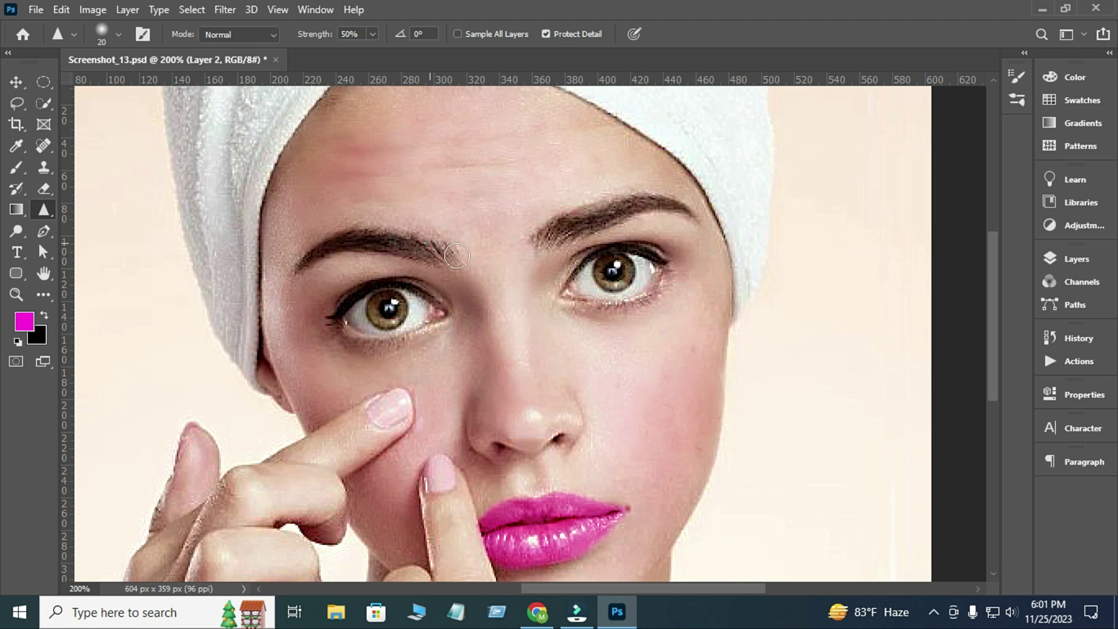
mouse_move(567, 230)
mouse_down()
mouse_move(539, 233)
mouse_move(584, 226)
mouse_move(579, 291)
mouse_move(587, 259)
mouse_move(616, 250)
mouse_move(588, 297)
mouse_move(640, 296)
mouse_up()
mouse_move(406, 331)
mouse_down()
mouse_move(373, 344)
mouse_move(336, 342)
mouse_up()
mouse_move(391, 309)
mouse_down()
mouse_move(411, 322)
mouse_move(344, 305)
mouse_move(336, 316)
mouse_up()
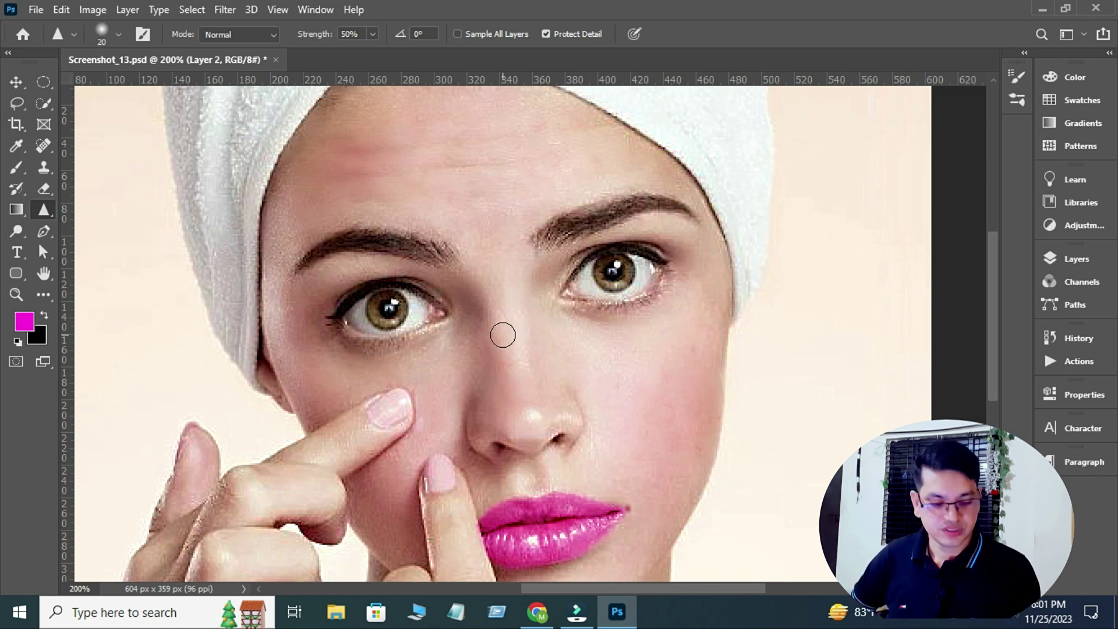
- Merge all layers above the locked Layer 1 copy into one, and toggle its visibility to compare the retouch with the original
key(ctrl+minus)
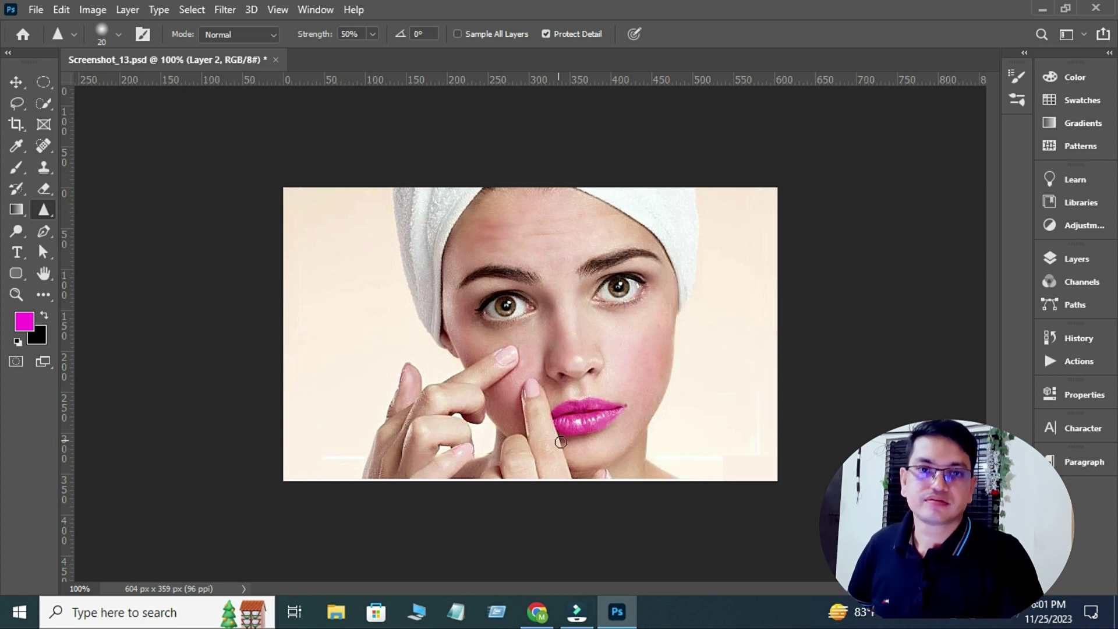
click(1075, 260)
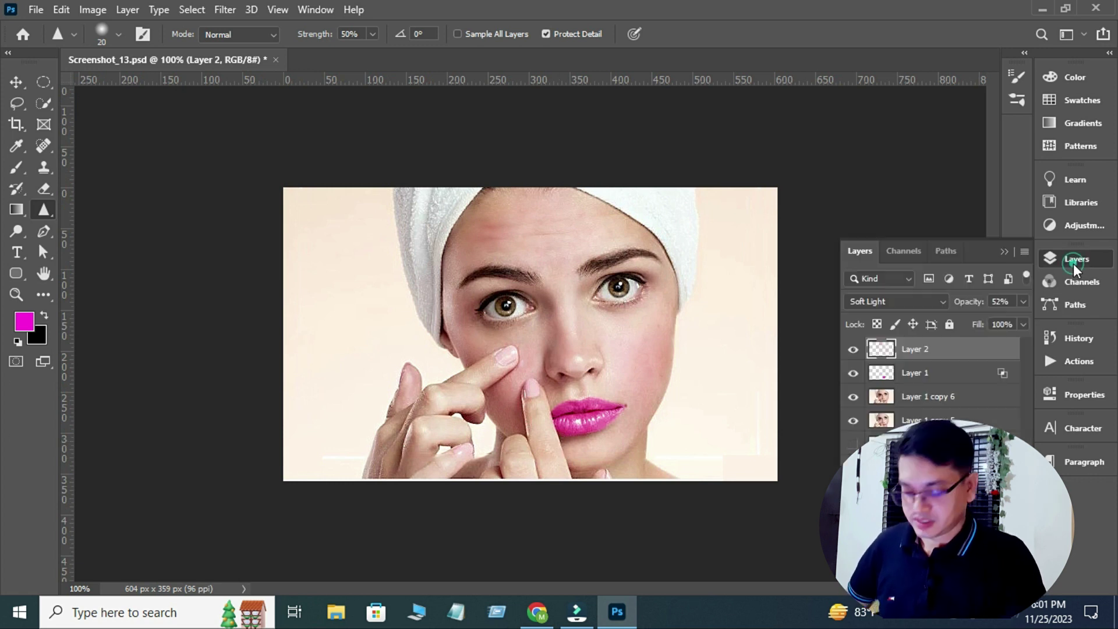
shift+click(923, 376)
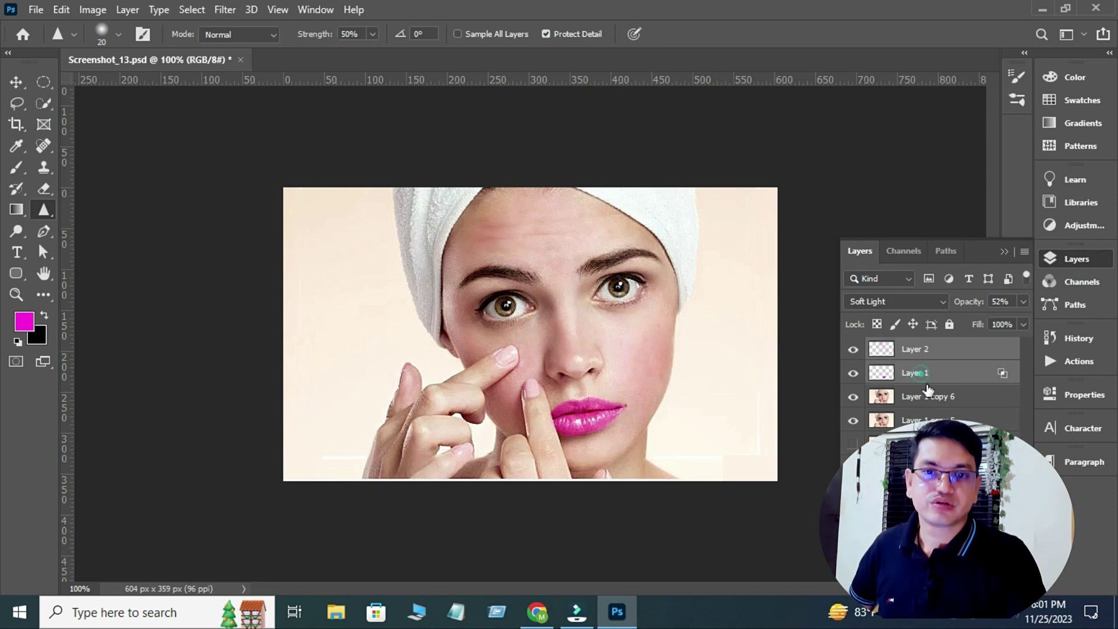
shift+click(924, 398)
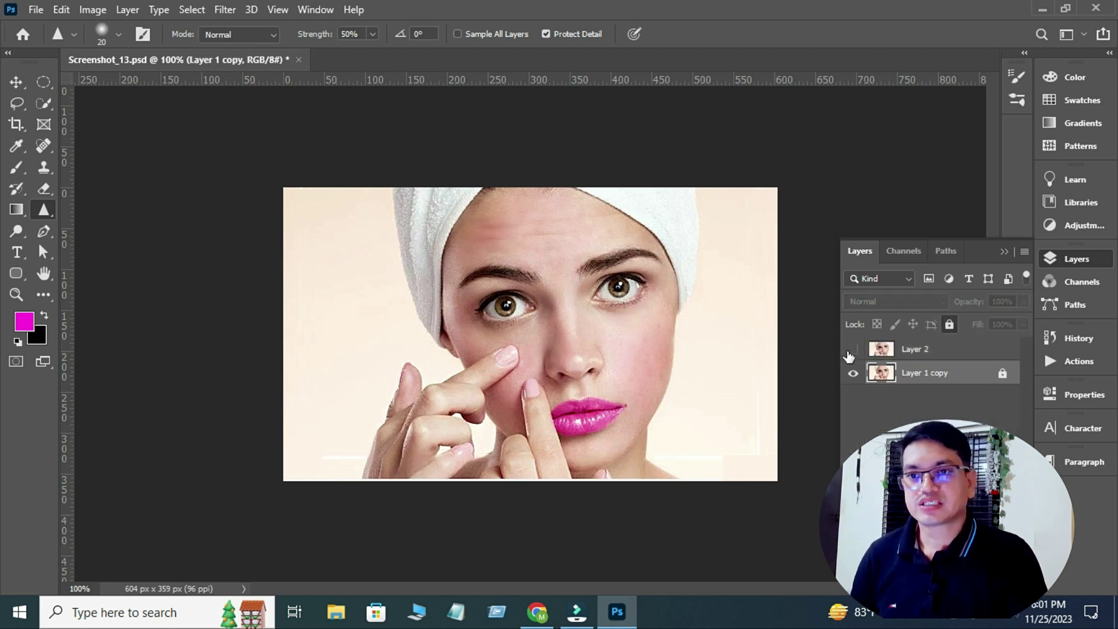
click(848, 352)
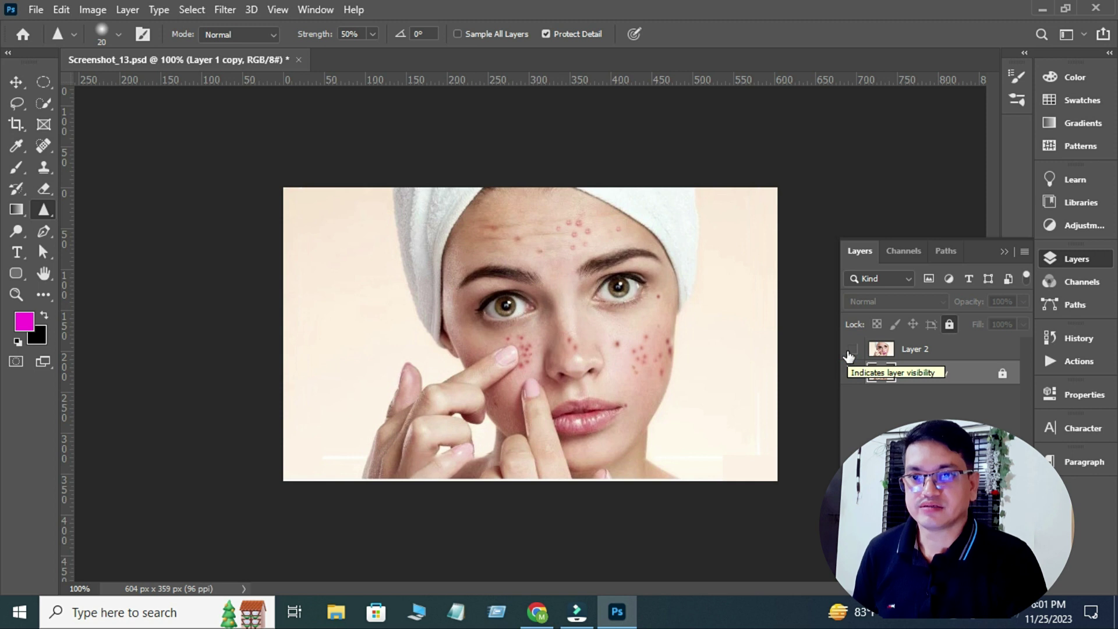
click(850, 351)
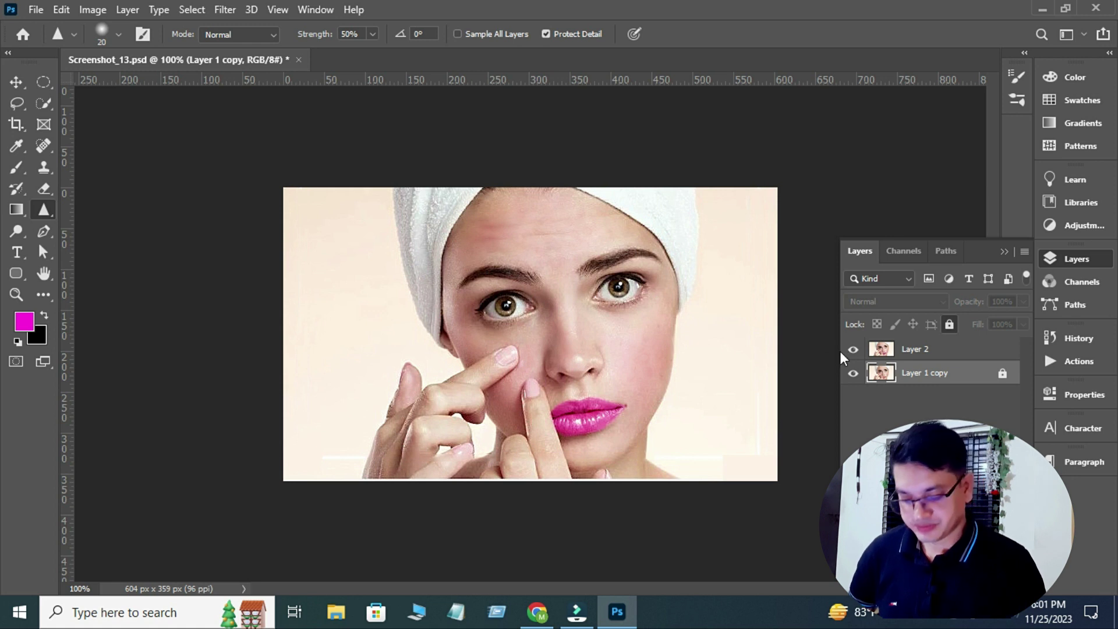
- Duplicate the merged Layer 2 and apply Levels to the copy with black input 13 and midtones 1.34
key(ctrl+j)
click(93, 10)
mouse_move(211, 60)
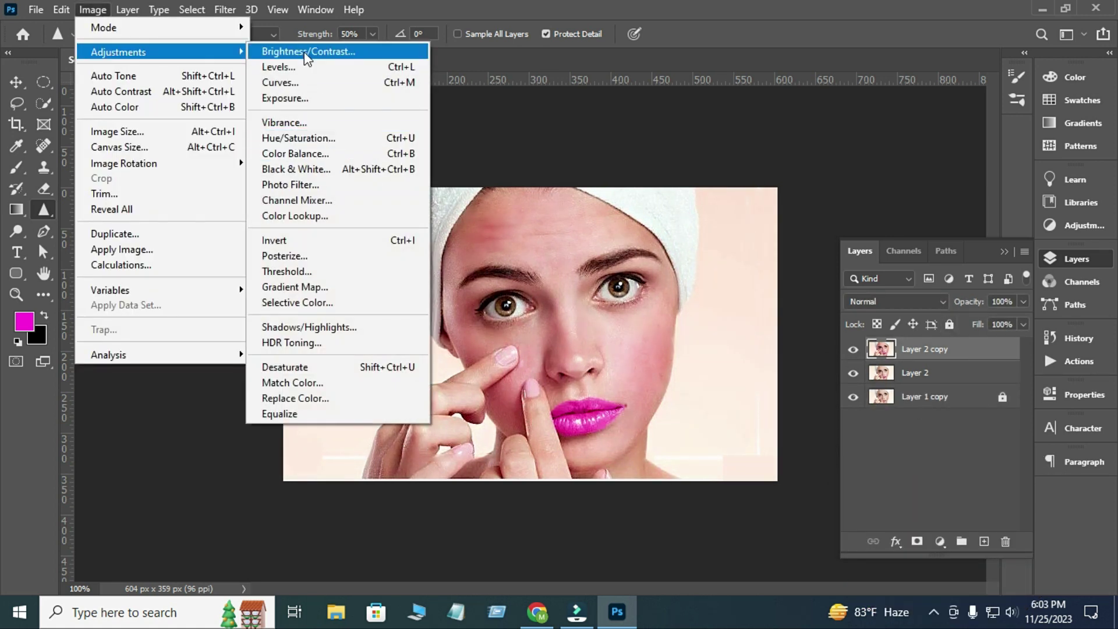
click(309, 67)
drag(905, 142, 916, 142)
drag(818, 322, 824, 324)
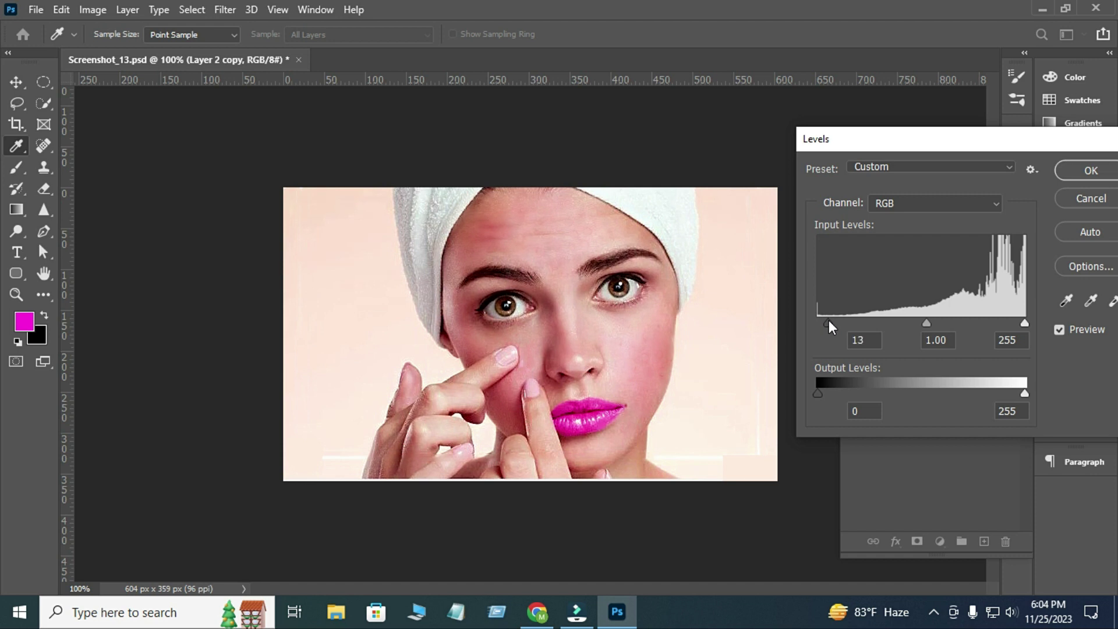
mouse_move(922, 331)
mouse_down()
mouse_move(895, 331)
mouse_move(920, 330)
mouse_move(909, 331)
mouse_move(914, 344)
mouse_up()
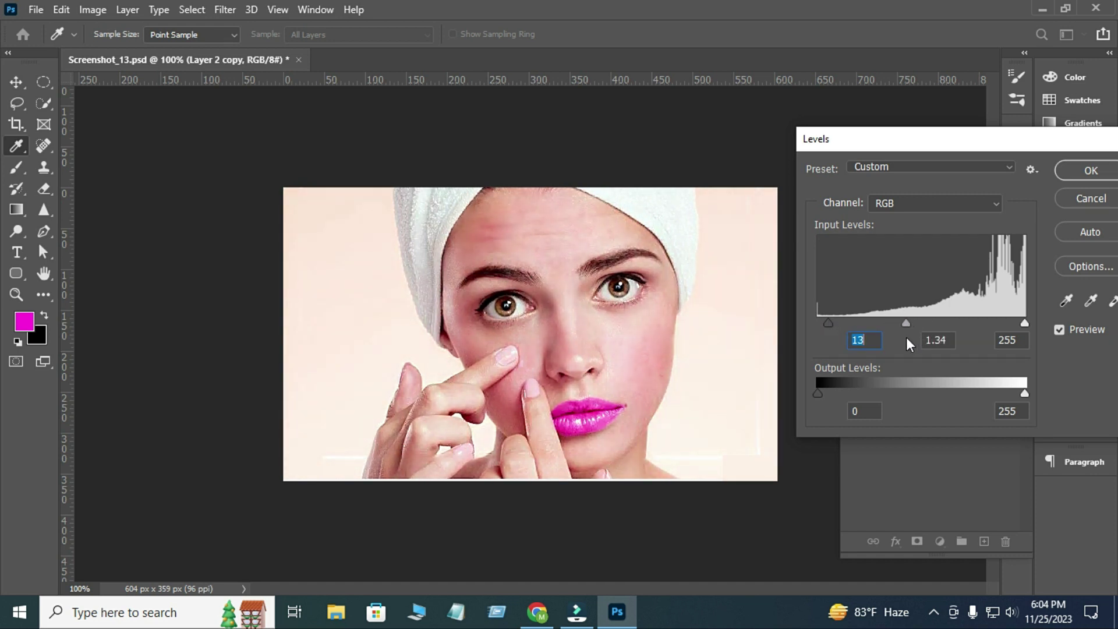
mouse_move(1024, 325)
mouse_down()
mouse_move(1014, 328)
mouse_move(1026, 334)
mouse_up()
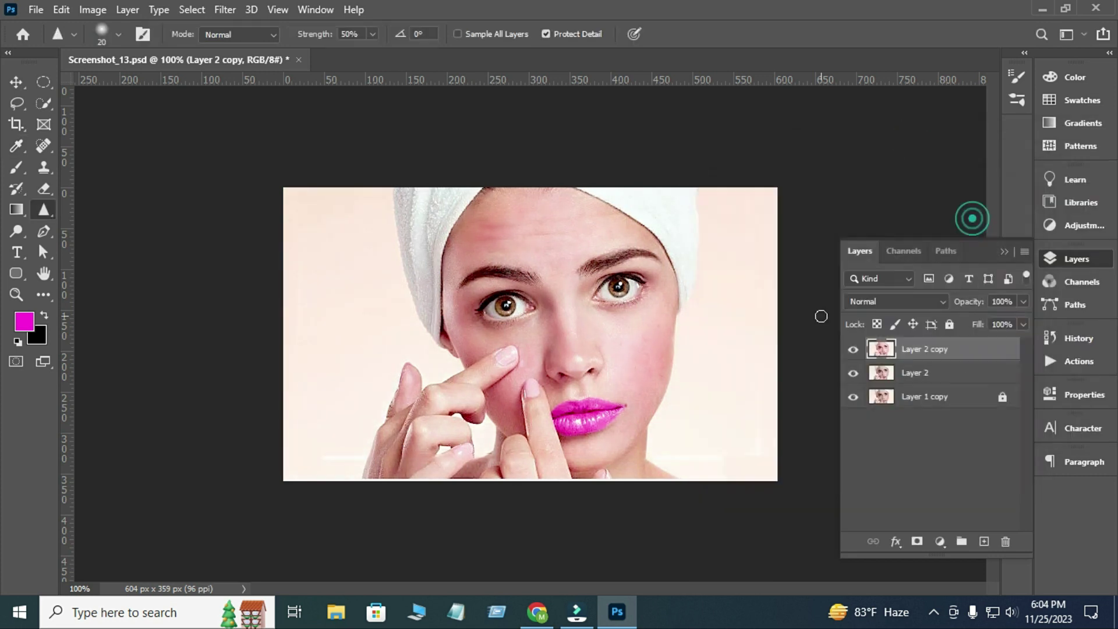
- Toggle the visibility of Layer 2 copy repeatedly to compare the portrait with and without the Levels adjustment
click(854, 350)
click(854, 350)
click(854, 350)
click(854, 351)
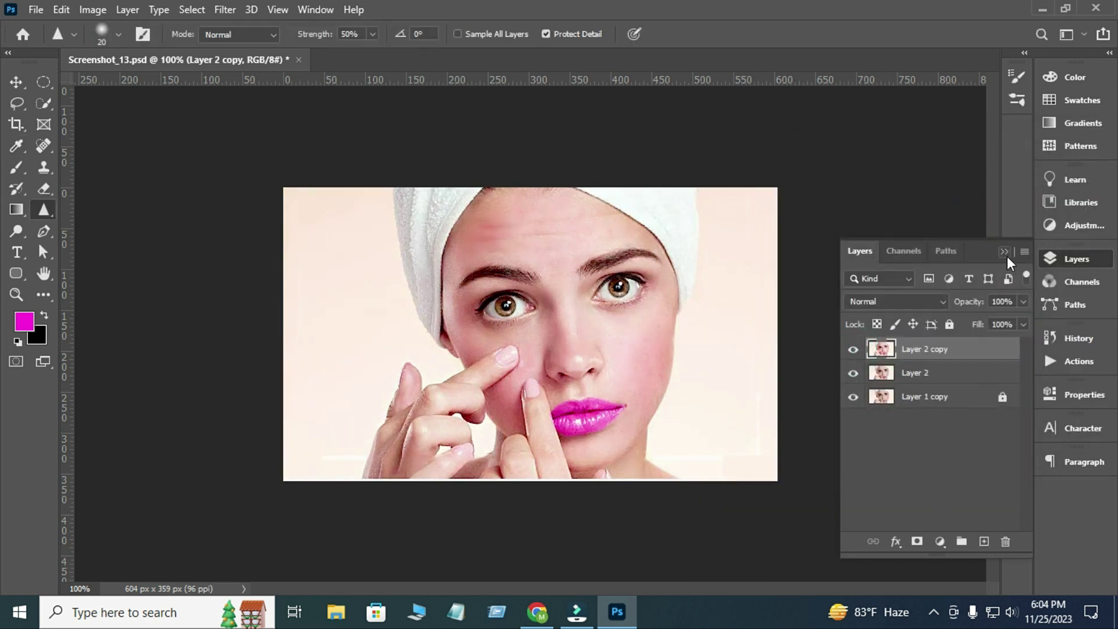
click(854, 350)
click(854, 350)
click(854, 350)
click(854, 350)
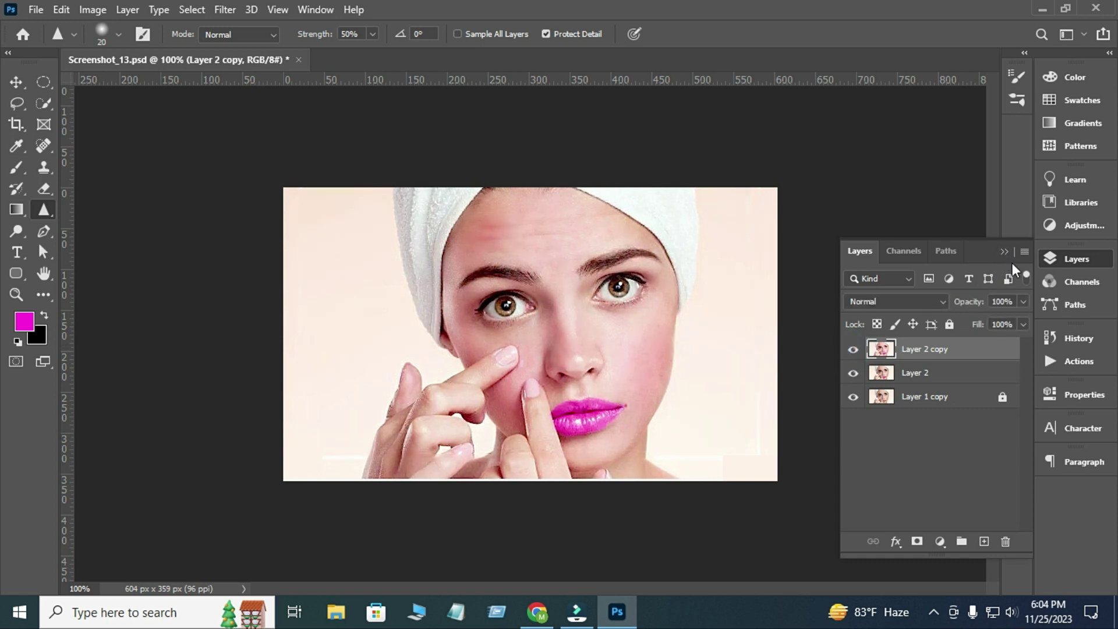